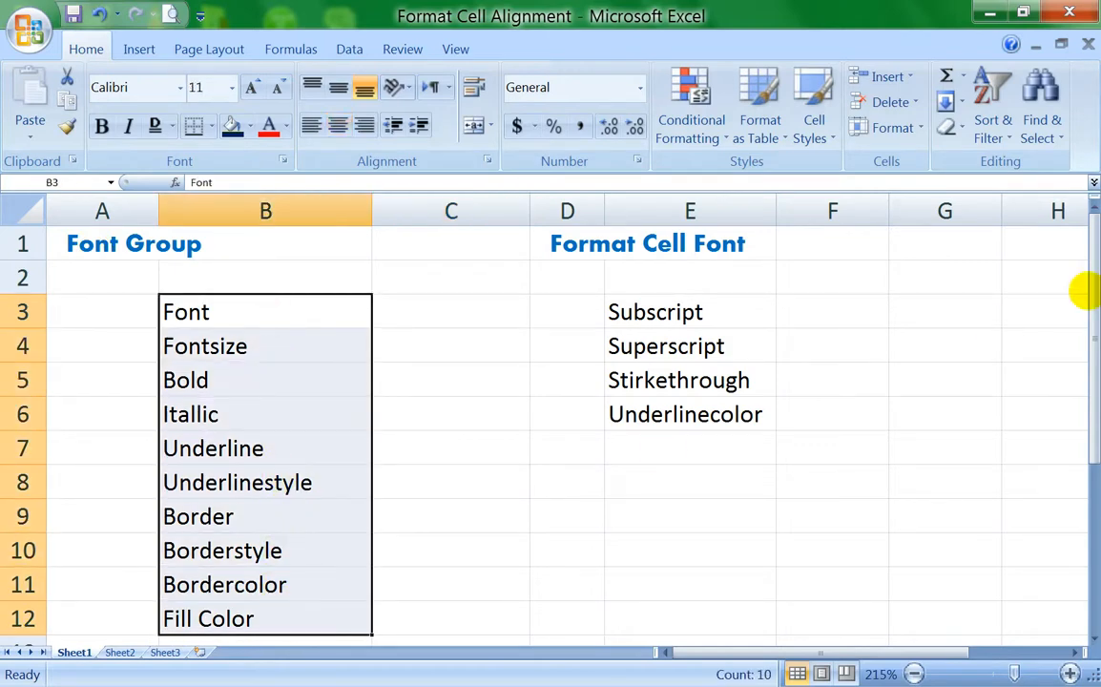
{"action": "left_click", "coordinate": [625, 246]}
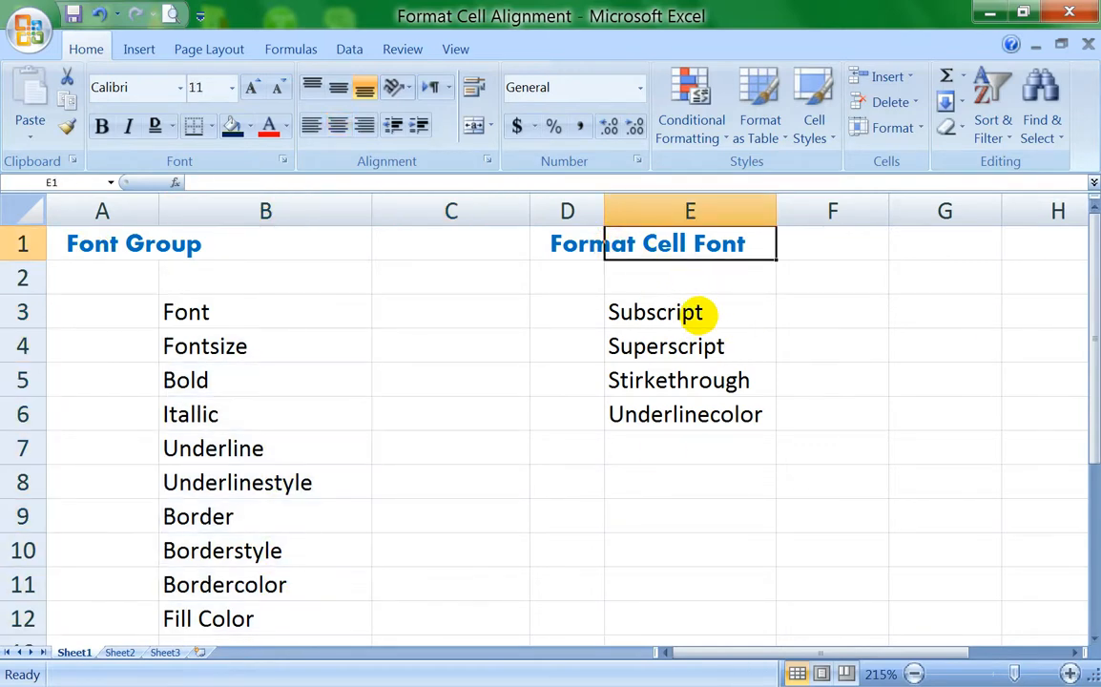
{"action": "left_click_drag", "start_coordinate": [688, 312], "coordinate": [697, 414]}
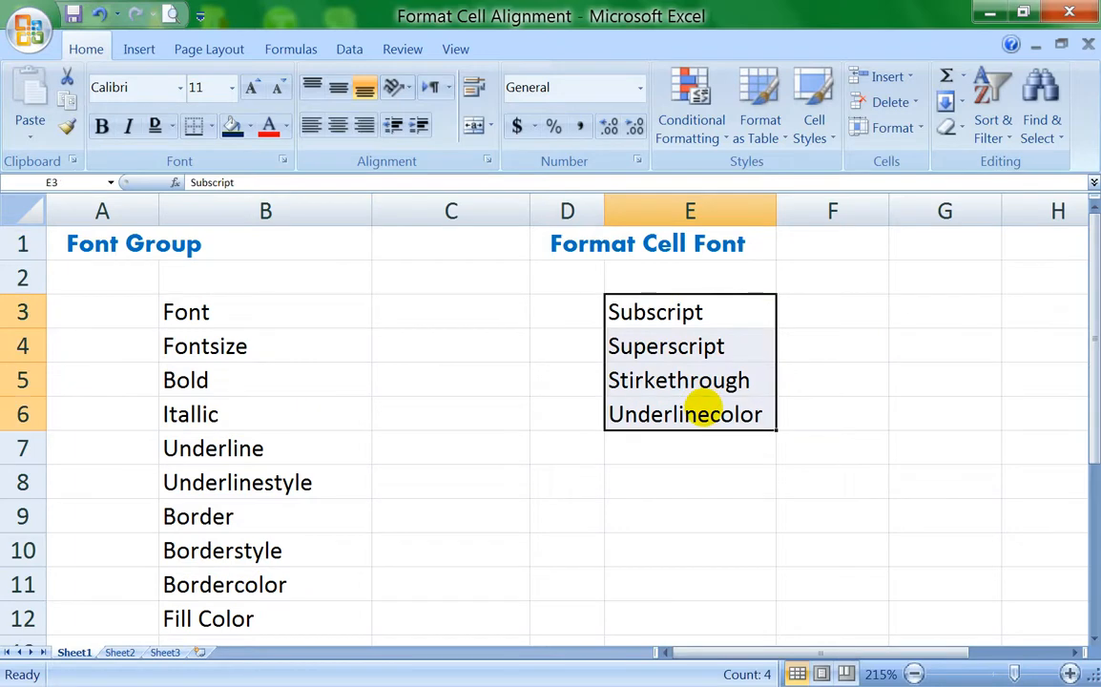
Step: Set the font of the "Font" cell B3 to Aharoni
{"action": "left_click", "coordinate": [206, 310]}
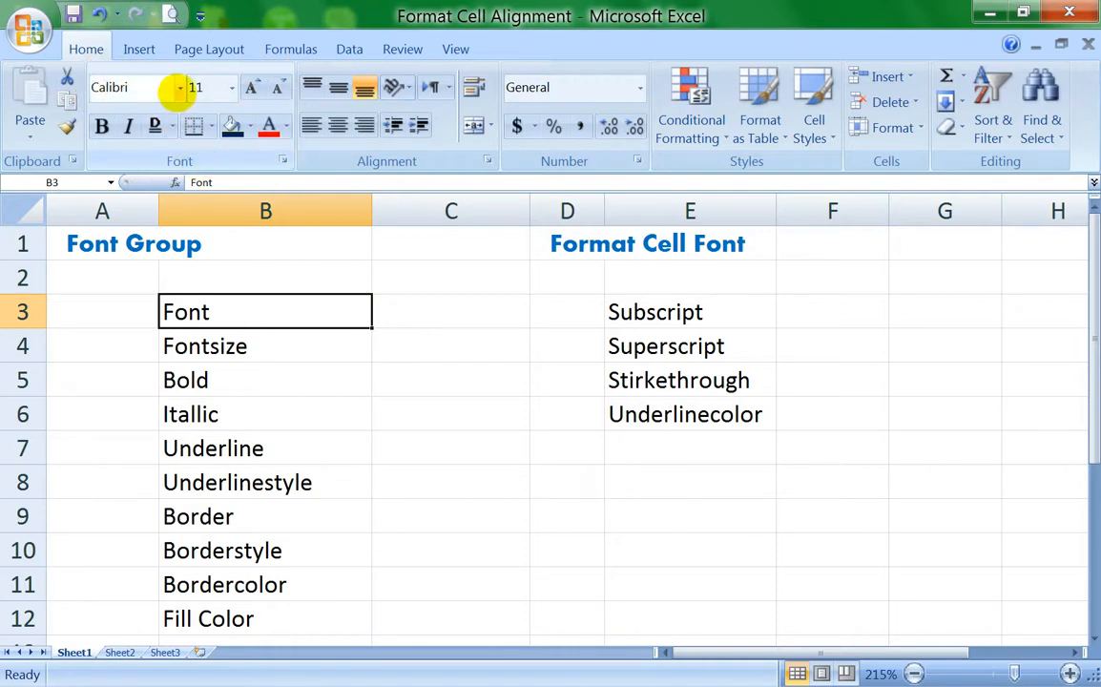
{"action": "left_click", "coordinate": [180, 86]}
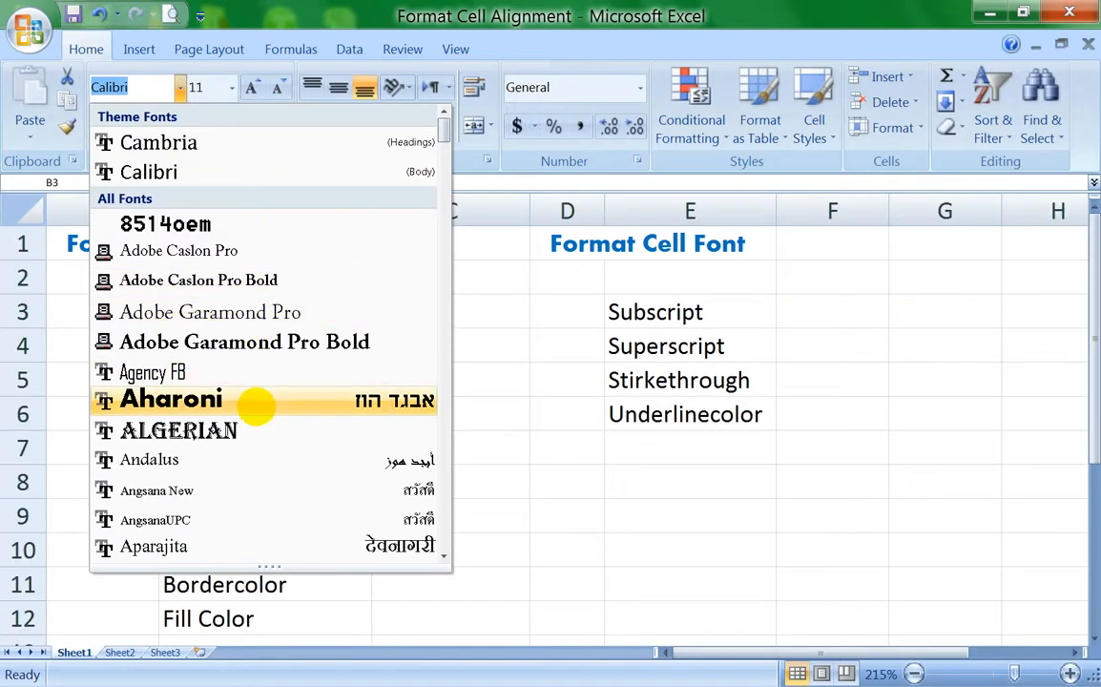
{"action": "left_click", "coordinate": [255, 402]}
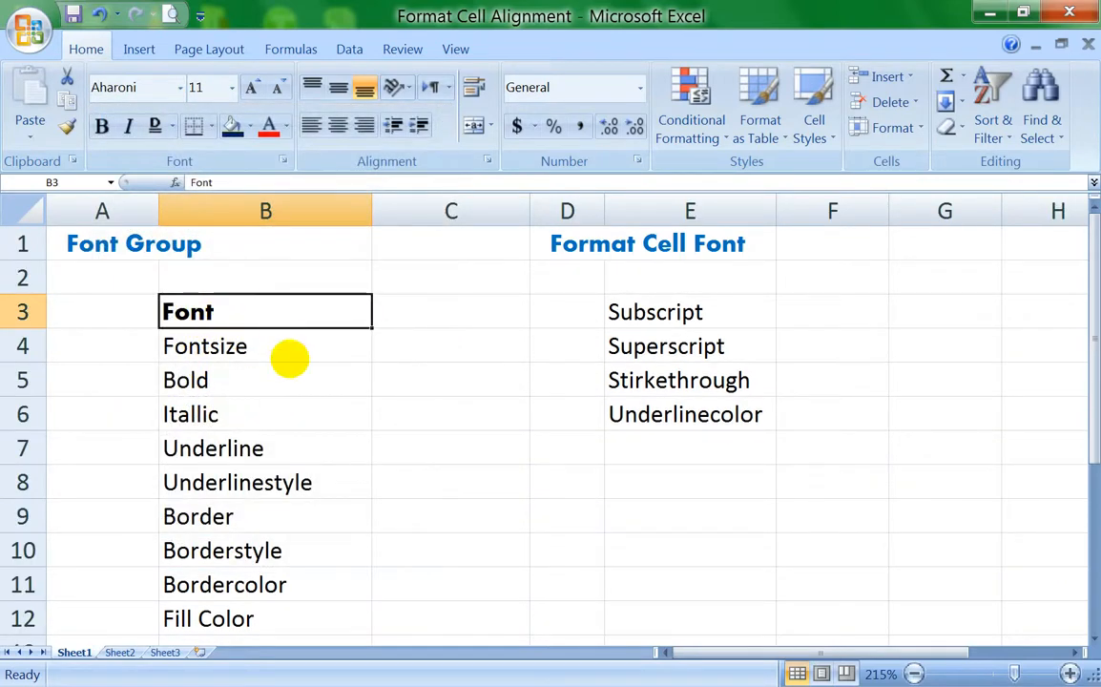
Step: Set the font size of the "Fontsize" cell B4 to 16 and make the "Bold" cell B5 bold
{"action": "left_click", "coordinate": [289, 348]}
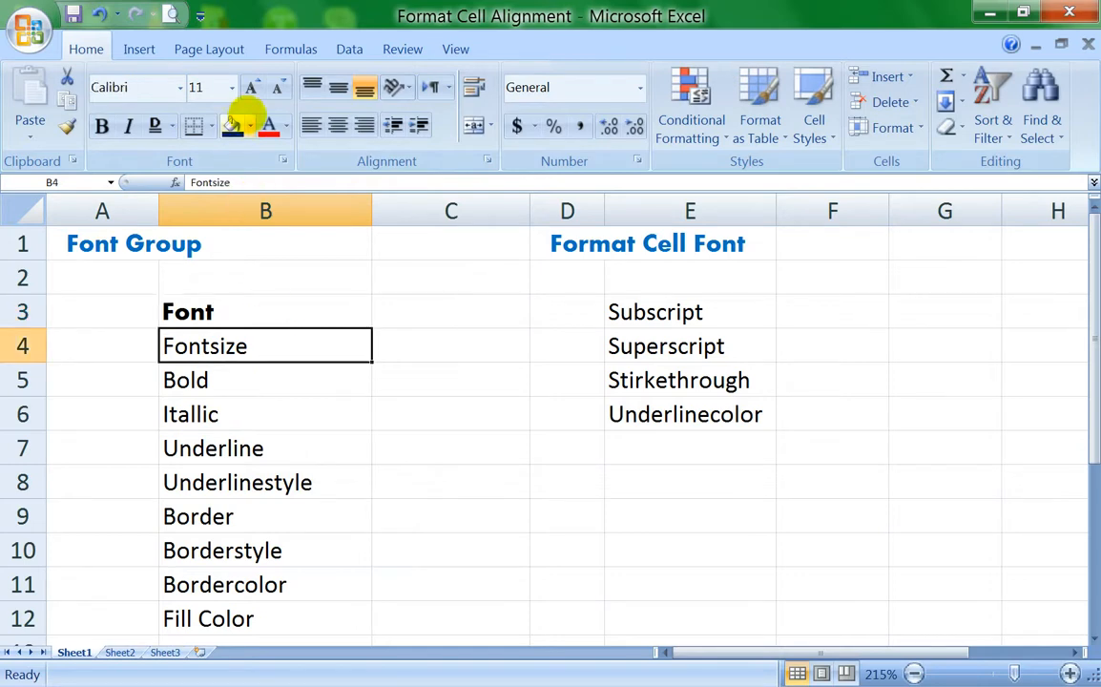
{"action": "left_click", "coordinate": [231, 88]}
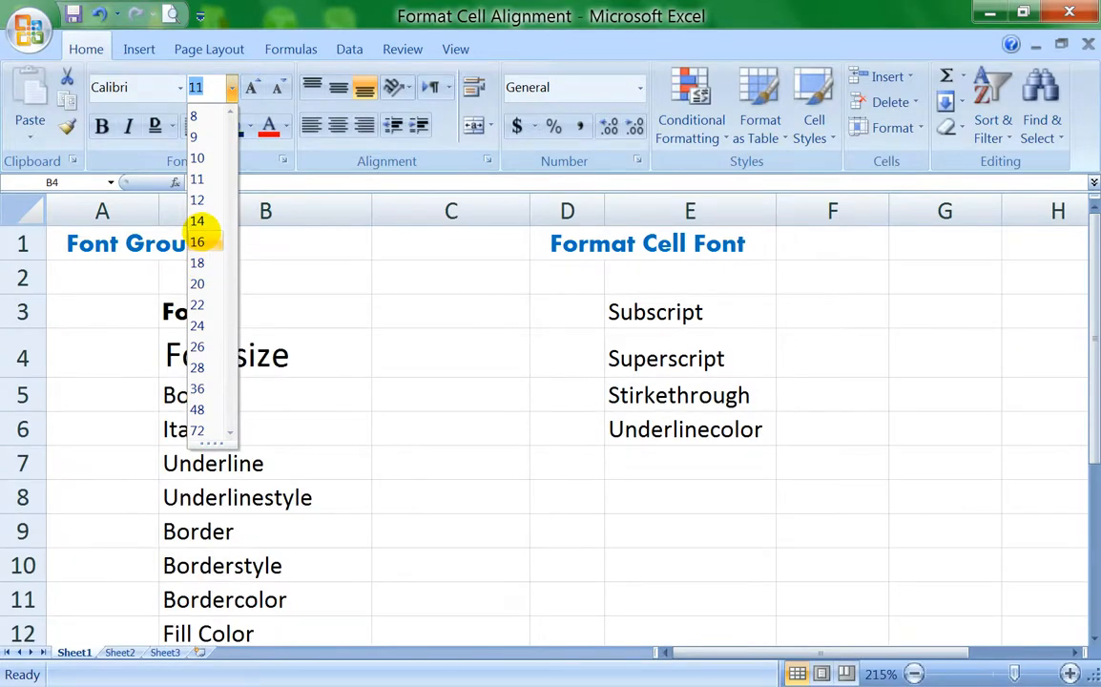
{"action": "left_click", "coordinate": [216, 243]}
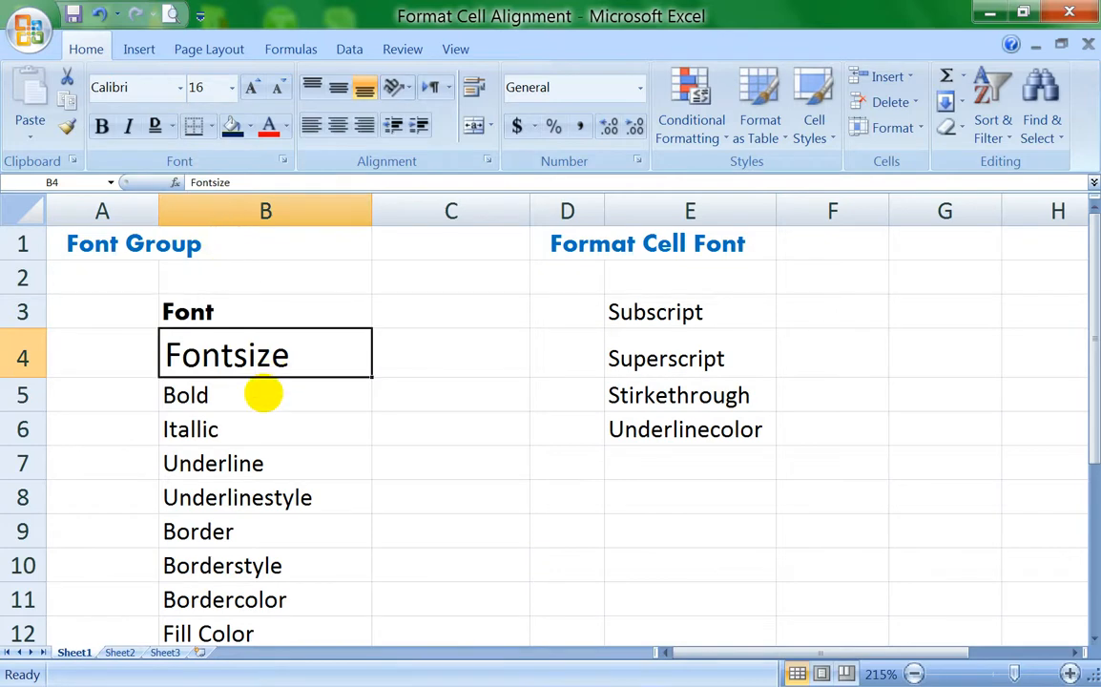
{"action": "left_click", "coordinate": [259, 393]}
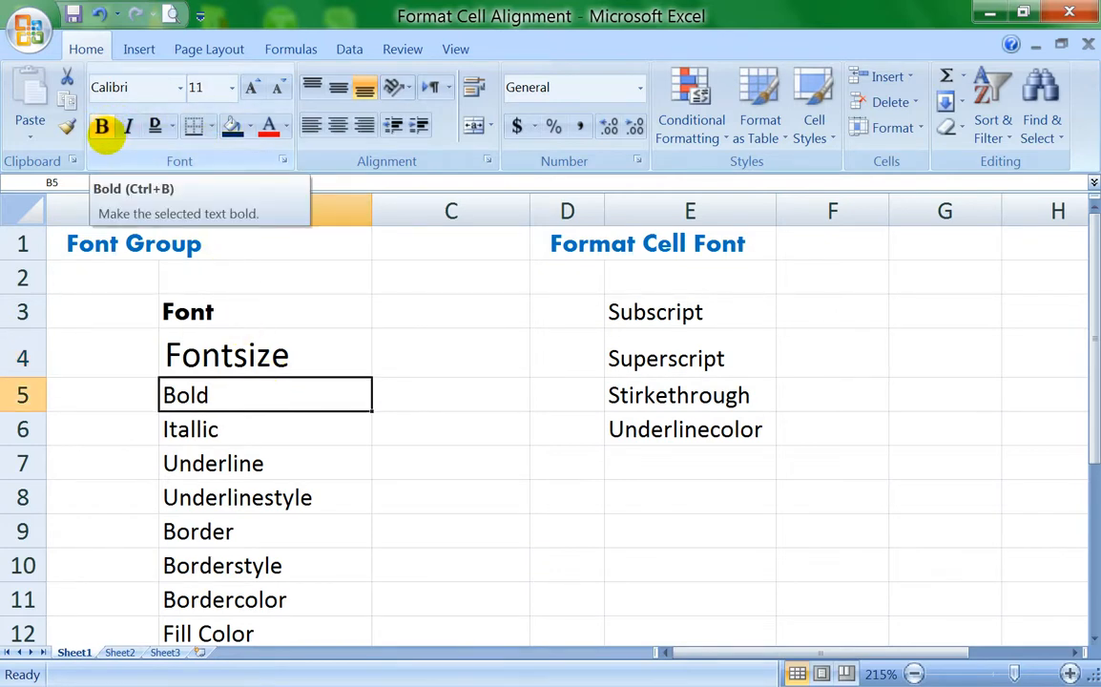
{"action": "left_click", "coordinate": [102, 129]}
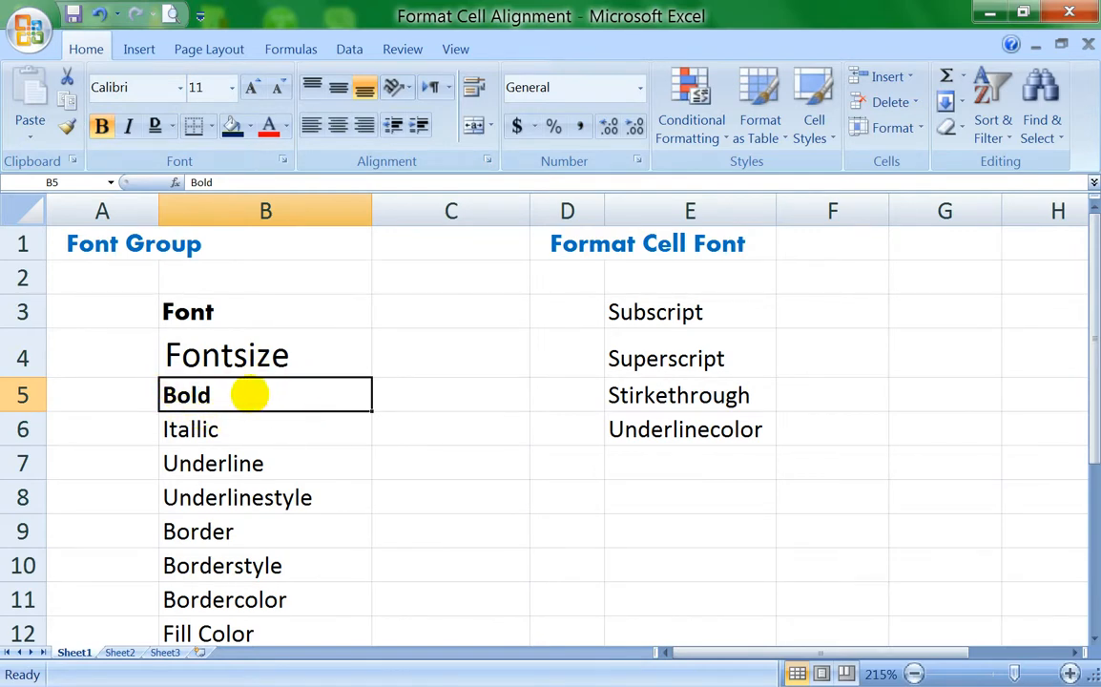
Step: Toggle bold on and off several times for cells B6 to B9, leaving them unbolded
{"action": "left_click_drag", "start_coordinate": [277, 435], "coordinate": [281, 534]}
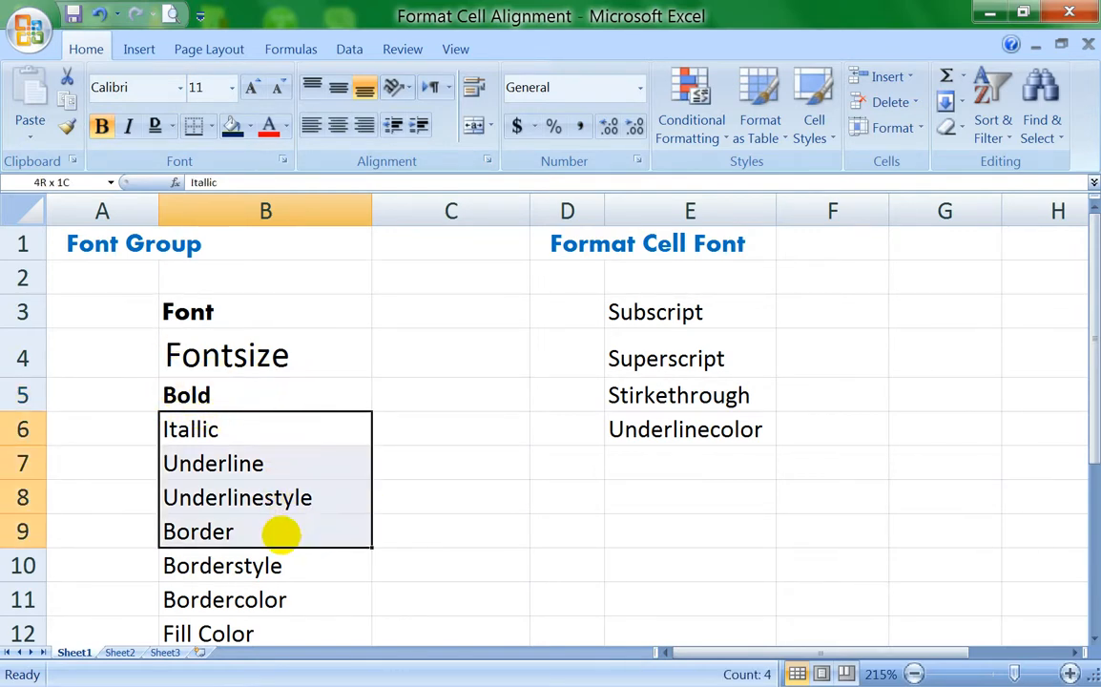
{"action": "left_click", "coordinate": [102, 127]}
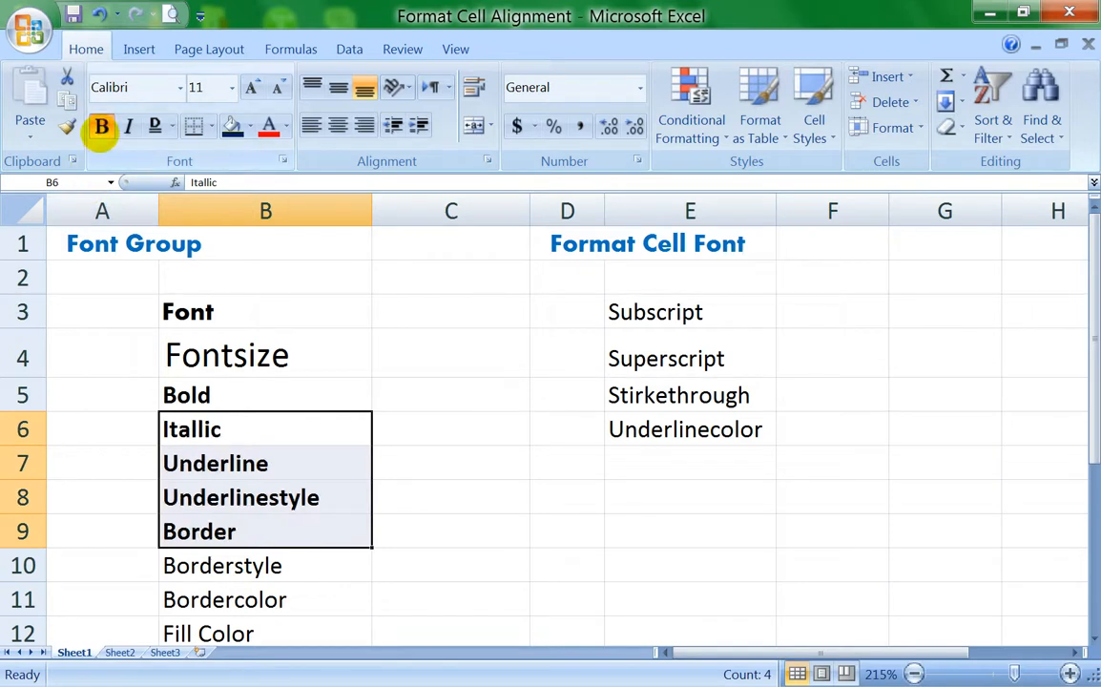
{"action": "left_click", "coordinate": [102, 127]}
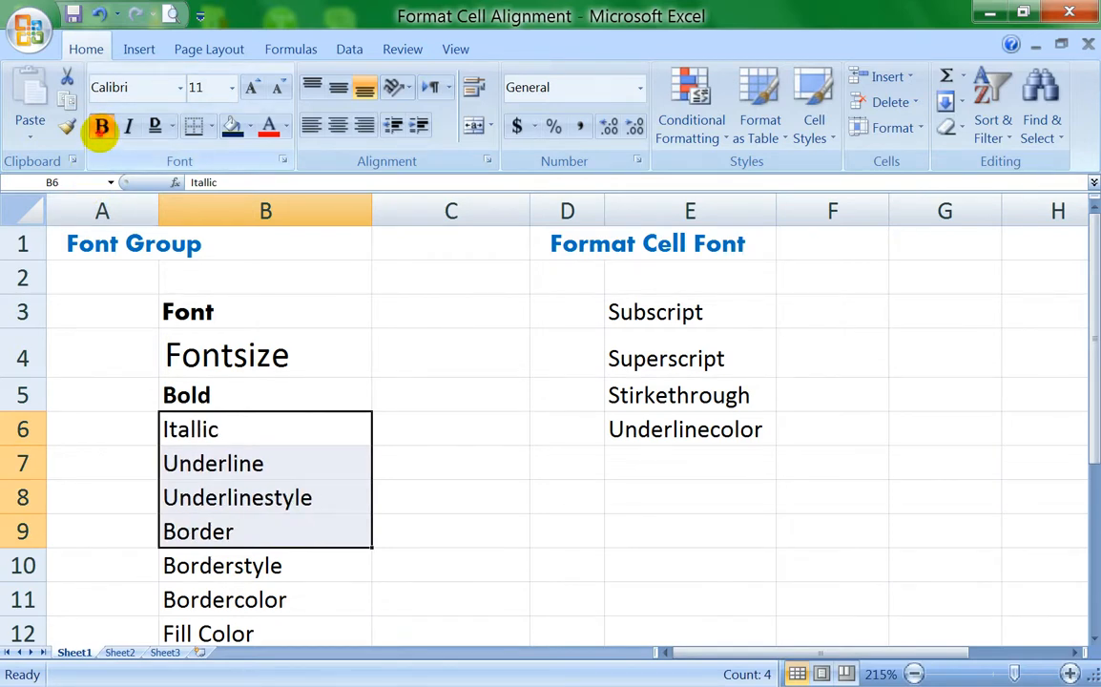
{"action": "left_click", "coordinate": [102, 127]}
{"action": "left_click", "coordinate": [101, 127]}
{"action": "left_click", "coordinate": [102, 127]}
{"action": "left_click", "coordinate": [102, 127]}
{"action": "left_click", "coordinate": [102, 127]}
{"action": "left_click", "coordinate": [103, 127]}
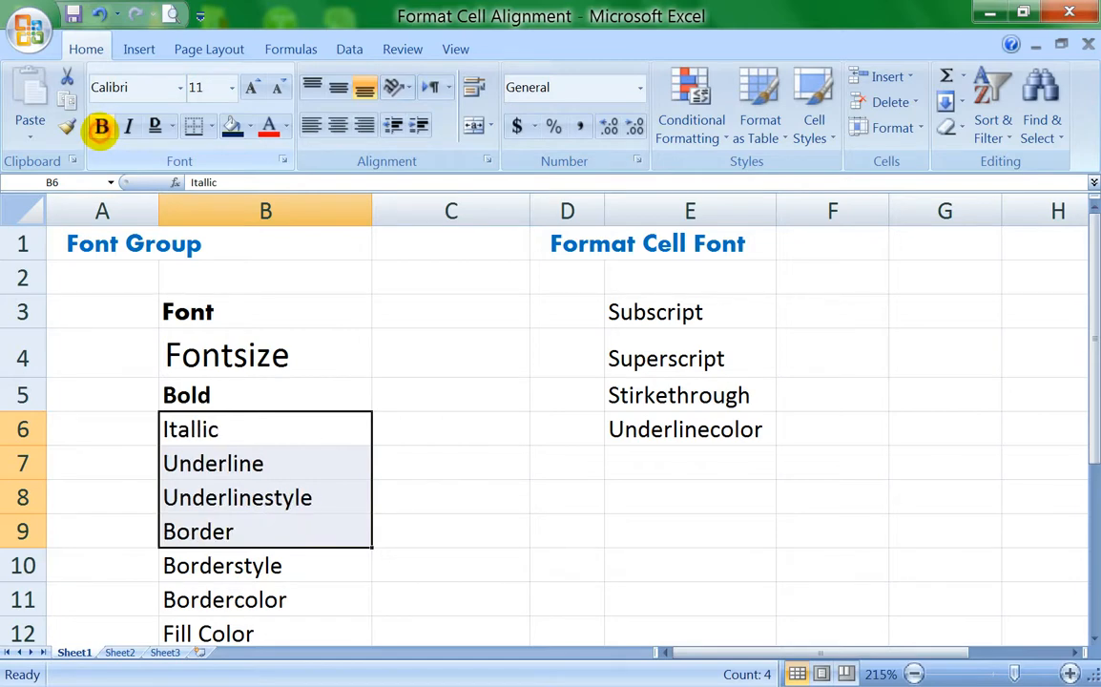
Step: Make the text of the "Itallic" cell B6 italic
{"action": "left_click", "coordinate": [286, 401]}
{"action": "left_click", "coordinate": [255, 431]}
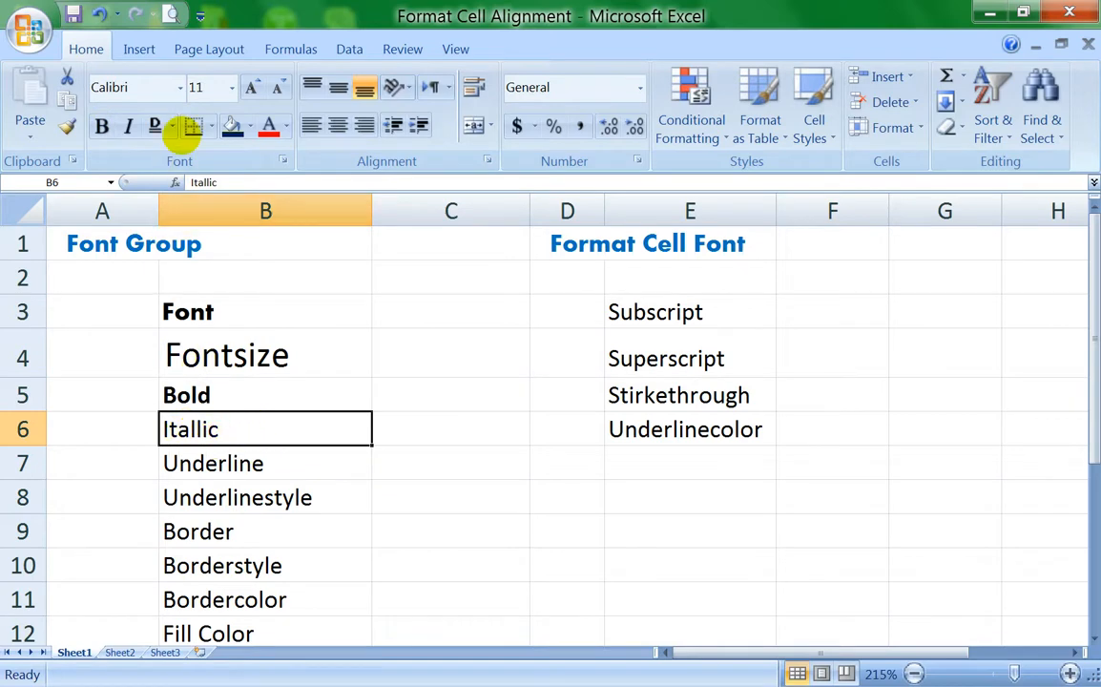
{"action": "left_click", "coordinate": [128, 127]}
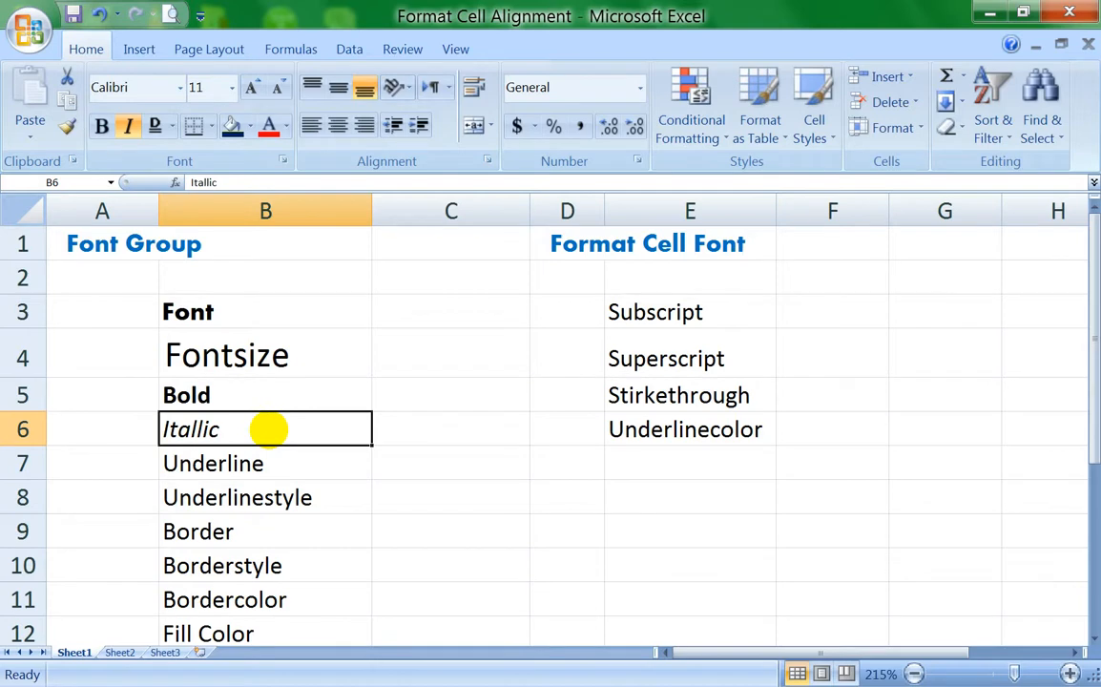
Step: Try italics on cells B7 to B11, and remove the italic formatting again
{"action": "left_click_drag", "start_coordinate": [311, 467], "coordinate": [302, 598]}
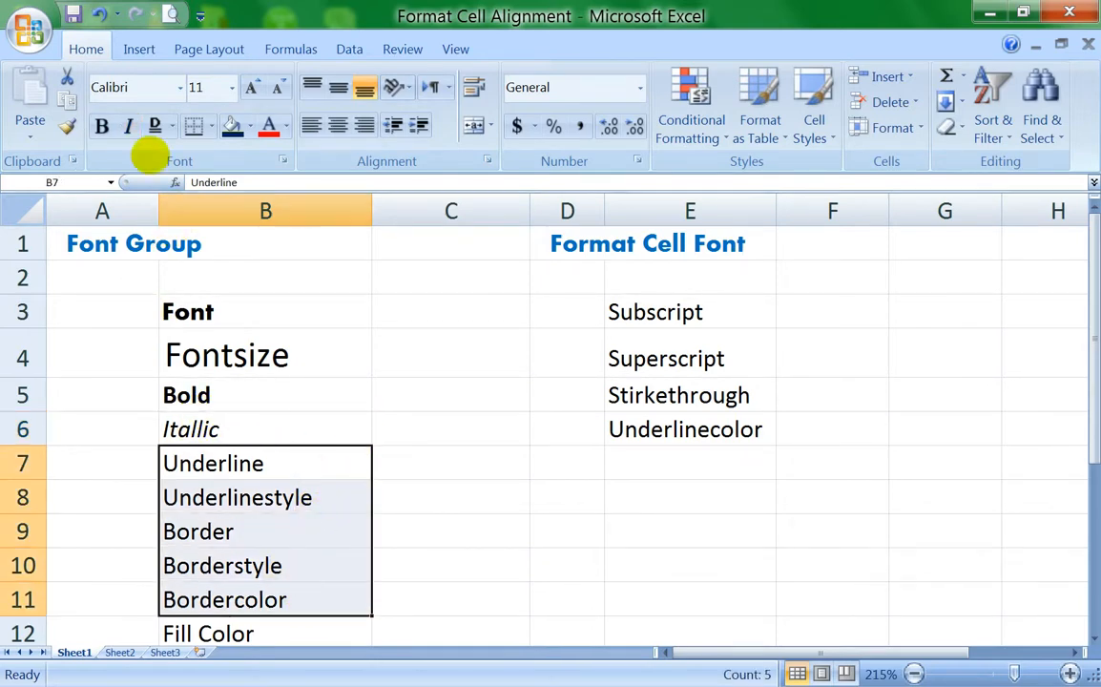
{"action": "left_click", "coordinate": [128, 127]}
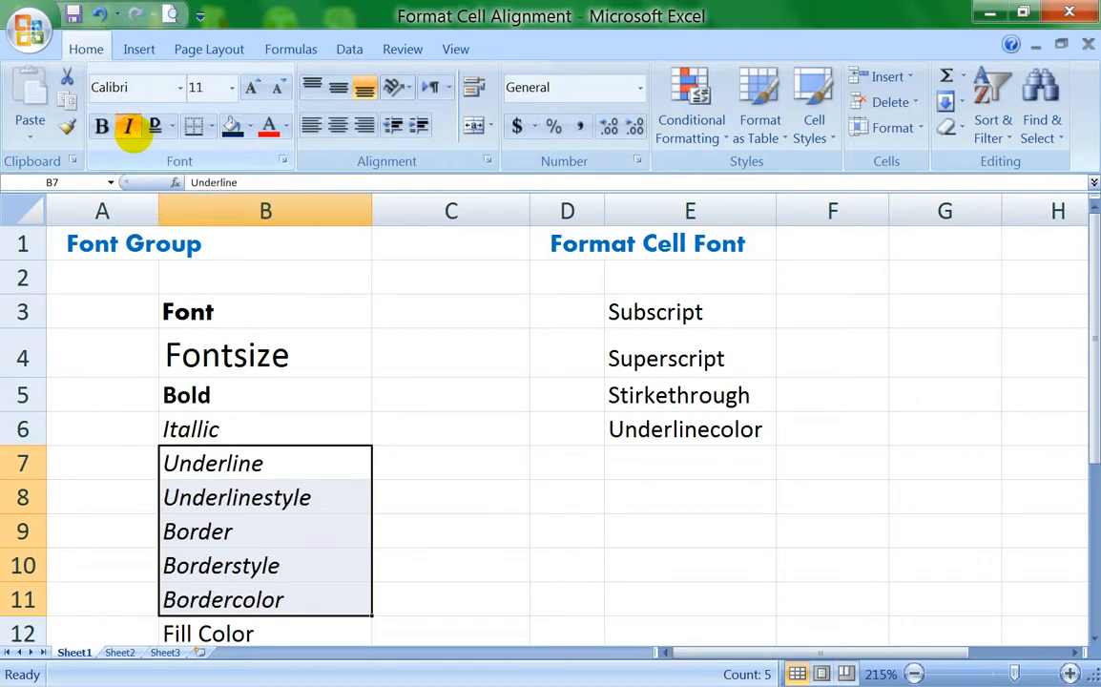
{"action": "left_click", "coordinate": [128, 127]}
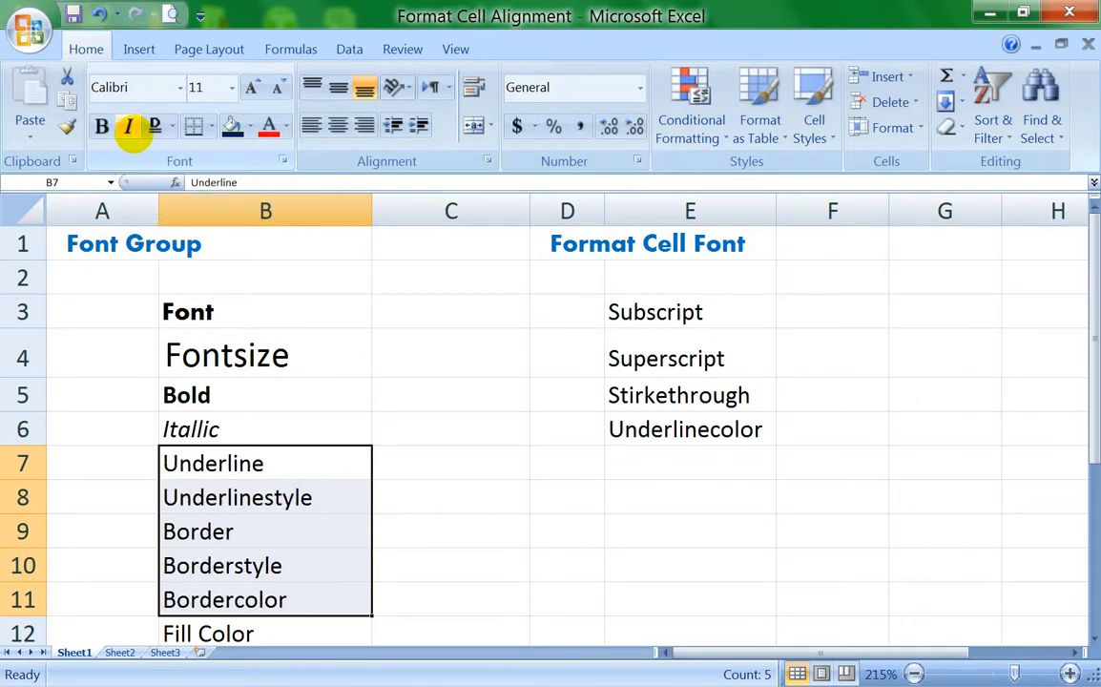
Step: Apply a single underline to the text of the "Underline" cell B7
{"action": "left_click", "coordinate": [298, 465]}
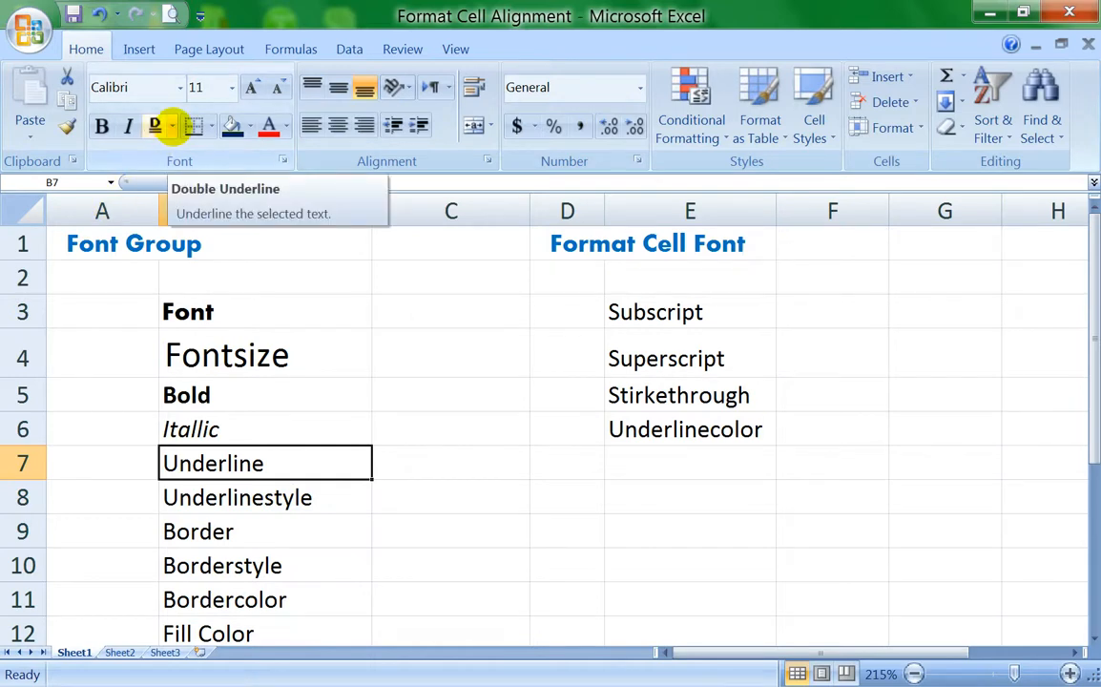
{"action": "left_click", "coordinate": [170, 127]}
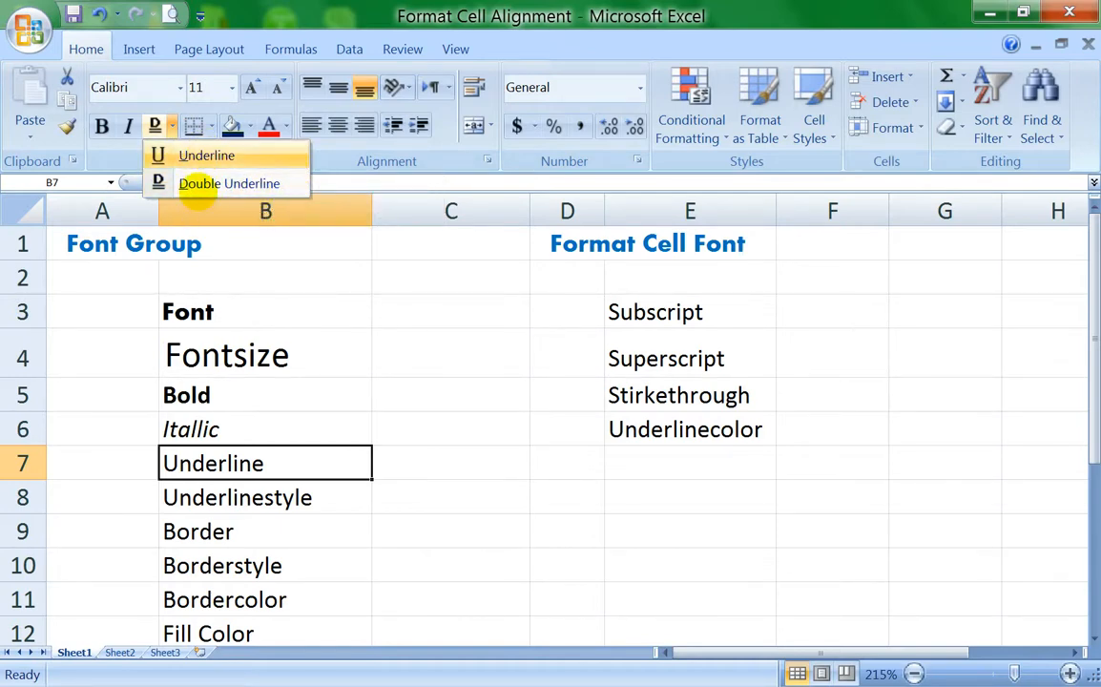
{"action": "left_click", "coordinate": [272, 461]}
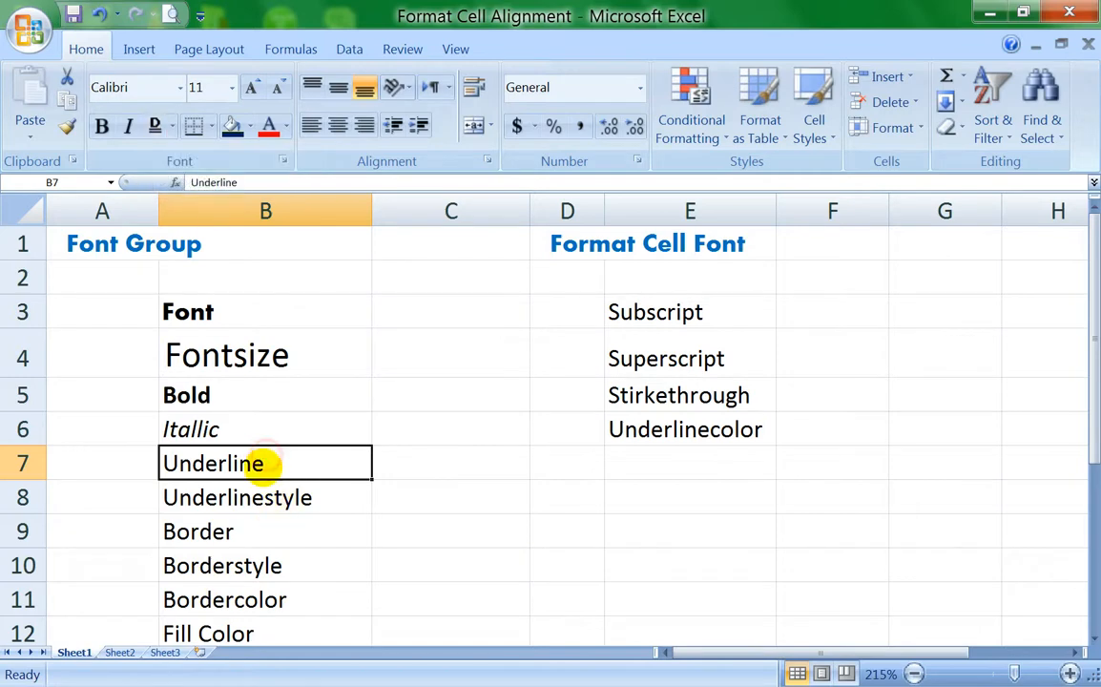
{"action": "left_click", "coordinate": [173, 126]}
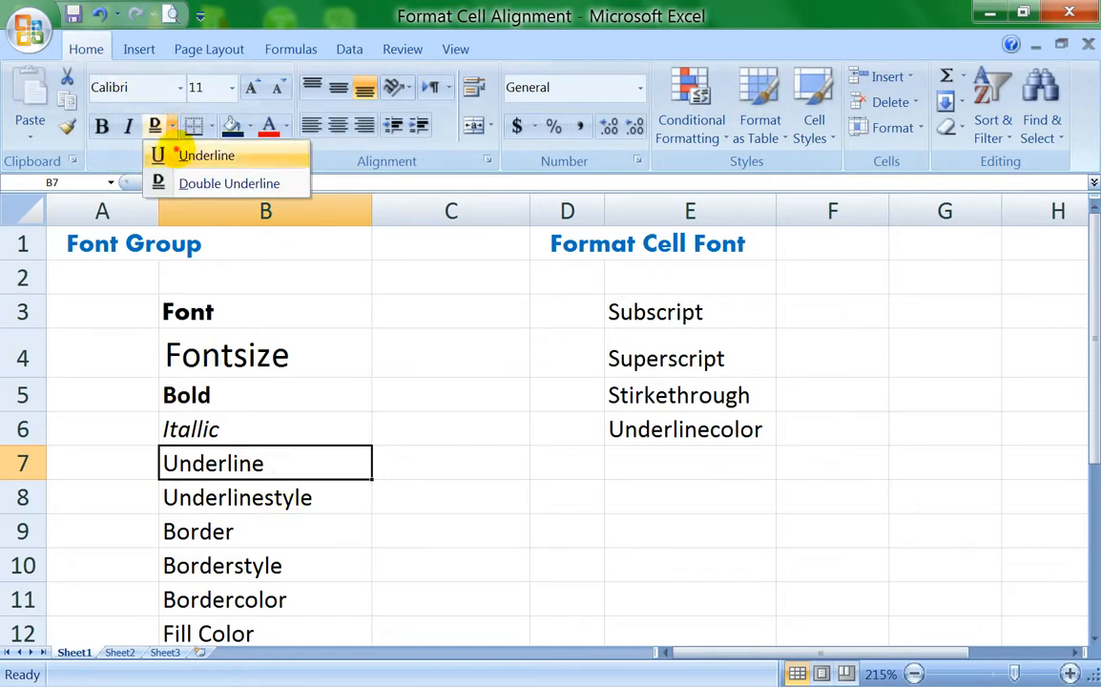
{"action": "left_click", "coordinate": [167, 152]}
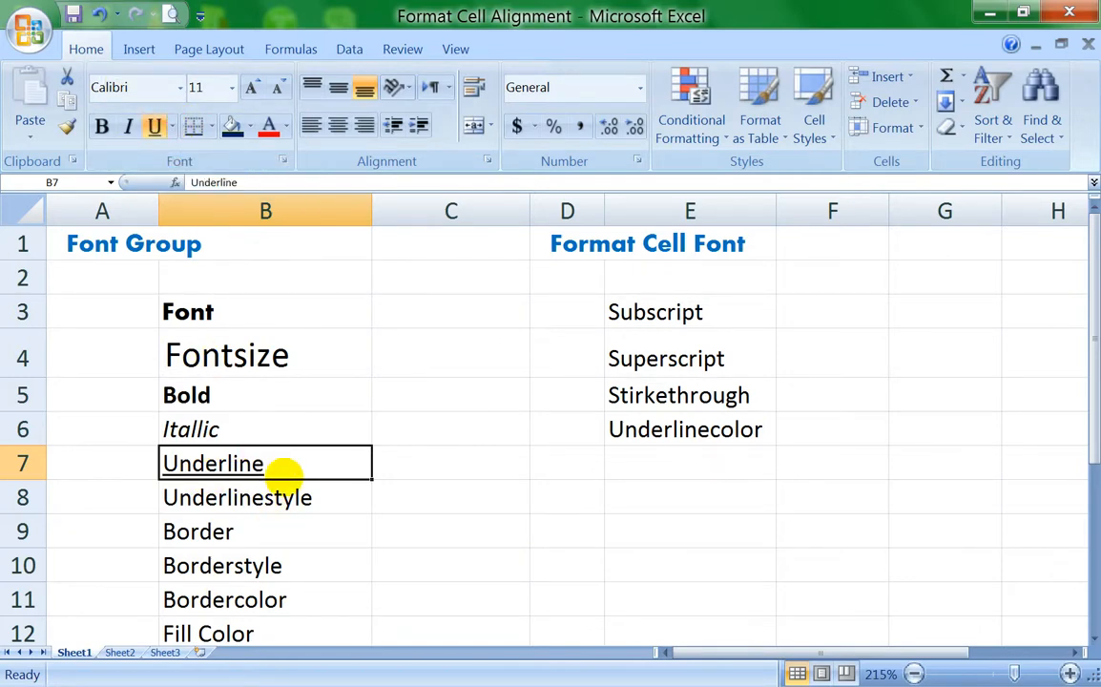
Step: Apply a double underline to the text of the "Underlinestyle" cell B8
{"action": "left_click", "coordinate": [275, 496]}
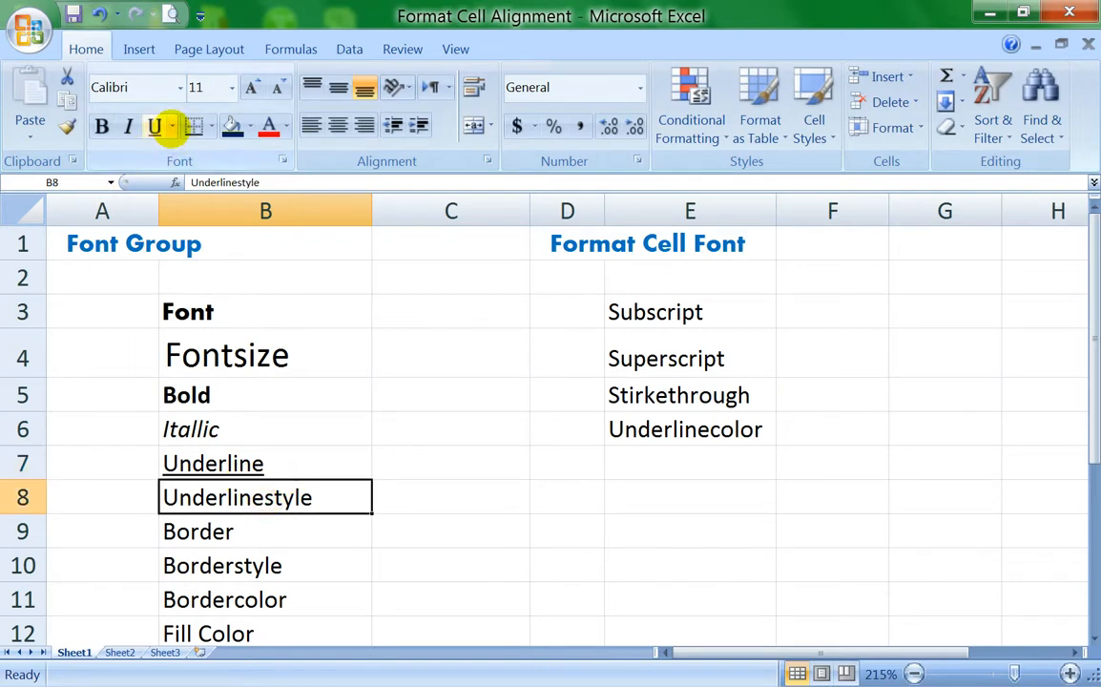
{"action": "left_click", "coordinate": [172, 126]}
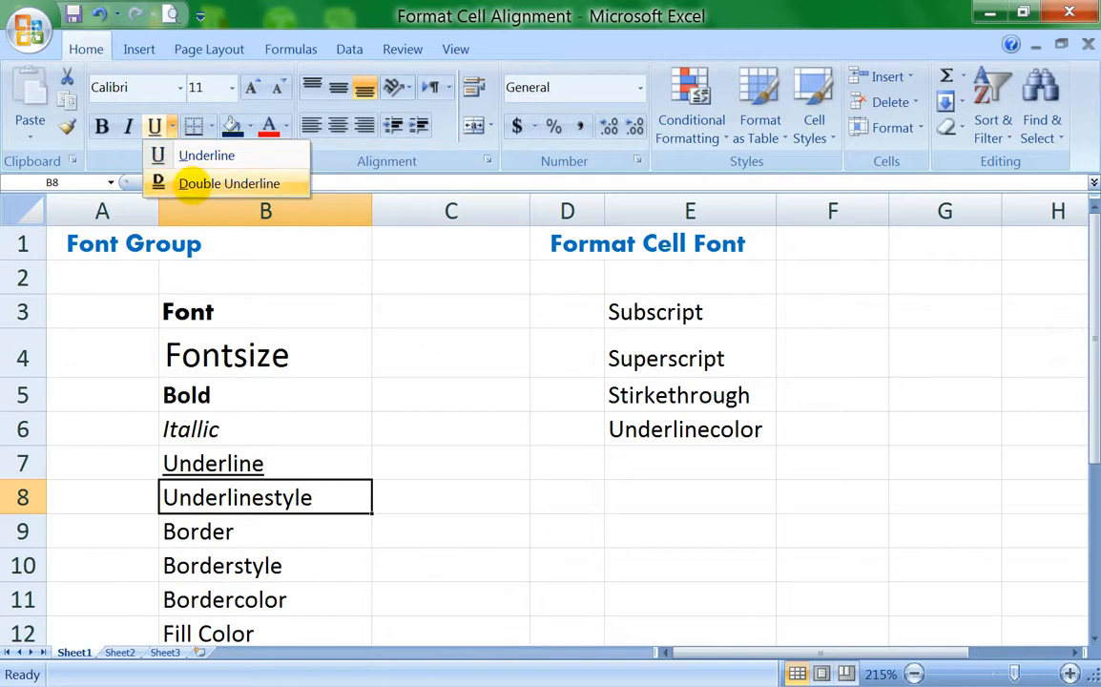
{"action": "left_click", "coordinate": [217, 184]}
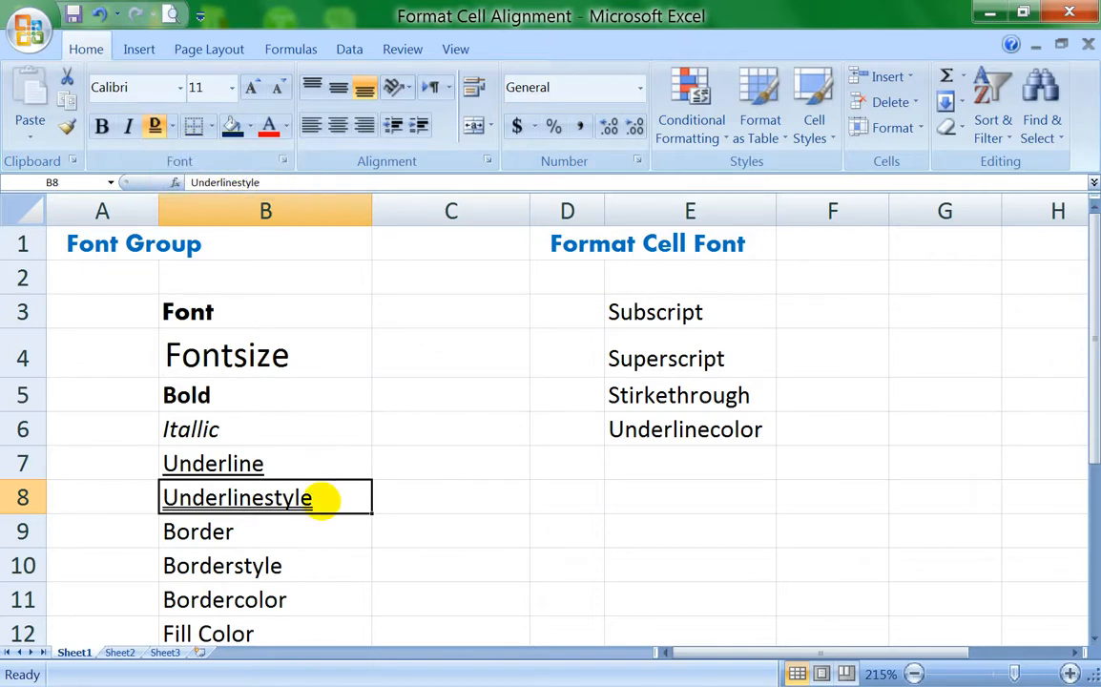
Step: Apply a bottom border to the range B9:B12, from "Border" to "Fill Color"
{"action": "left_click", "coordinate": [255, 532]}
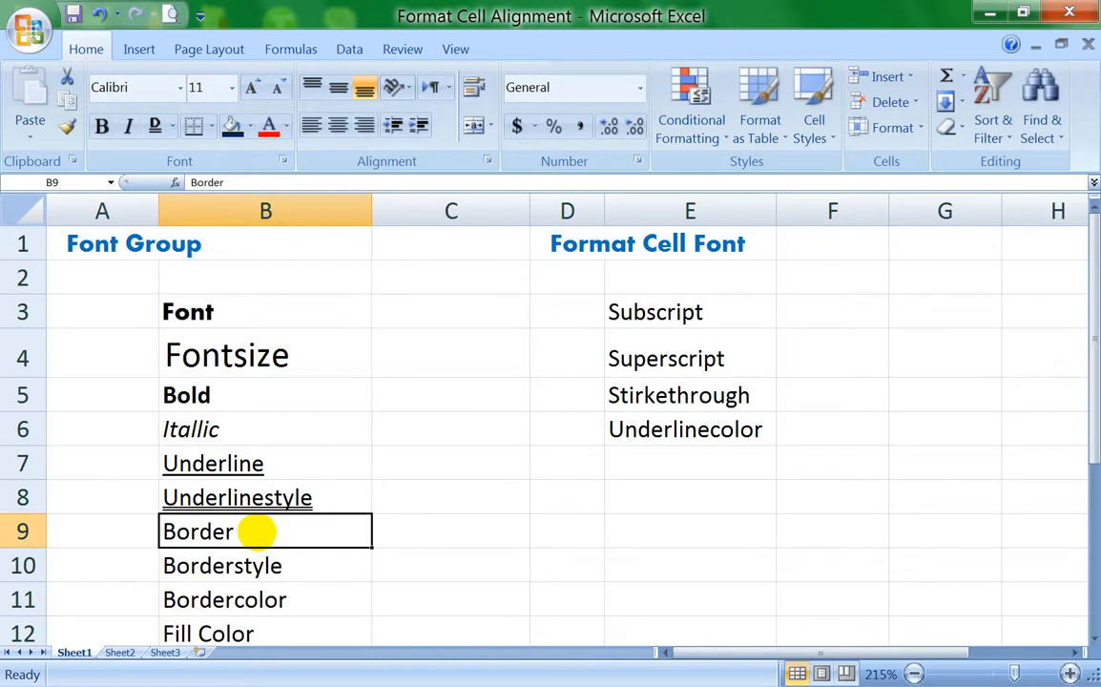
{"action": "scroll", "coordinate": [256, 531], "scroll_direction": "down", "scroll_amount": 1}
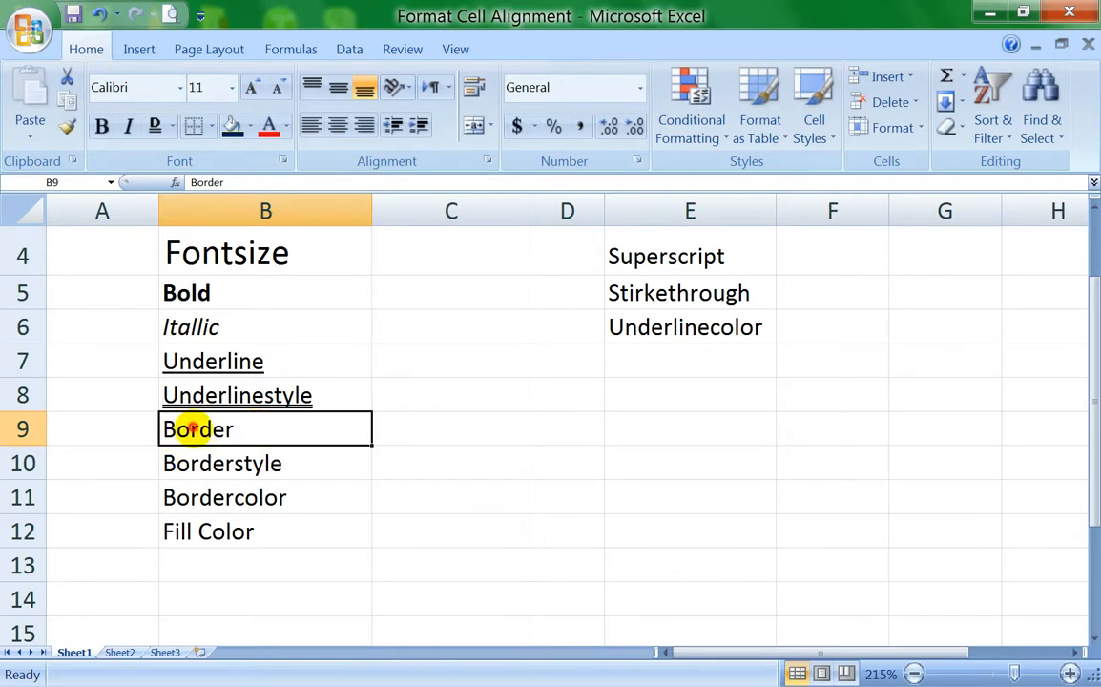
{"action": "left_click_drag", "start_coordinate": [192, 427], "coordinate": [182, 532]}
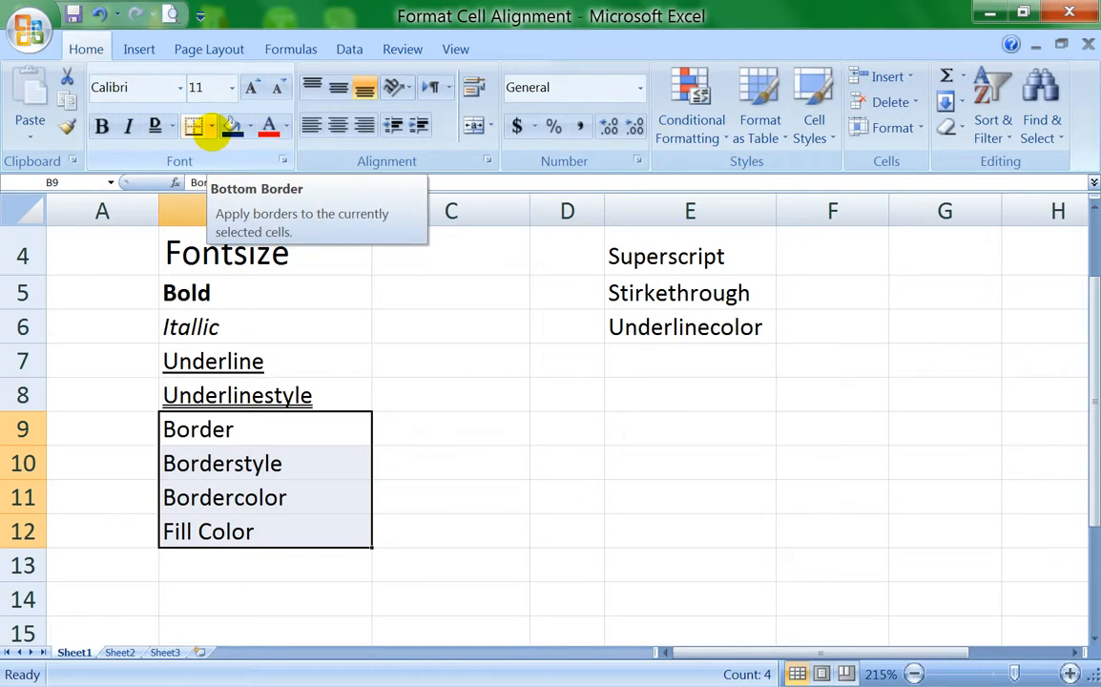
{"action": "left_click", "coordinate": [211, 127]}
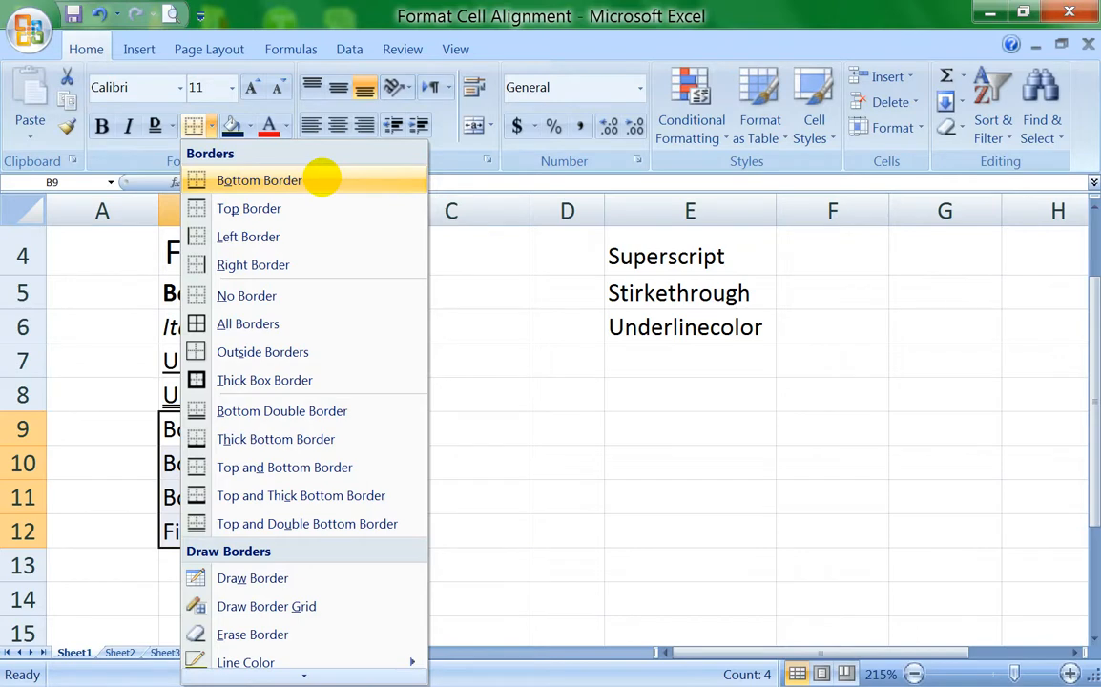
{"action": "left_click", "coordinate": [322, 179]}
{"action": "left_click", "coordinate": [420, 554]}
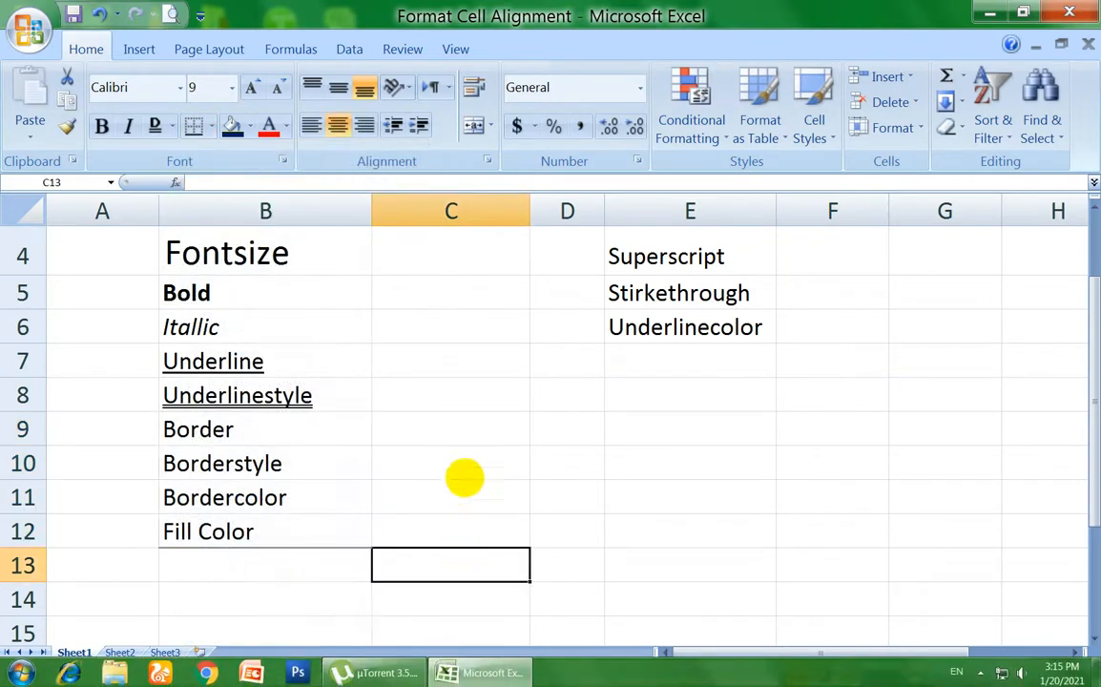
Step: Undo the bottom border applied to the range B9:B12
{"action": "left_click_drag", "start_coordinate": [443, 433], "coordinate": [463, 532]}
{"action": "left_click", "coordinate": [610, 565]}
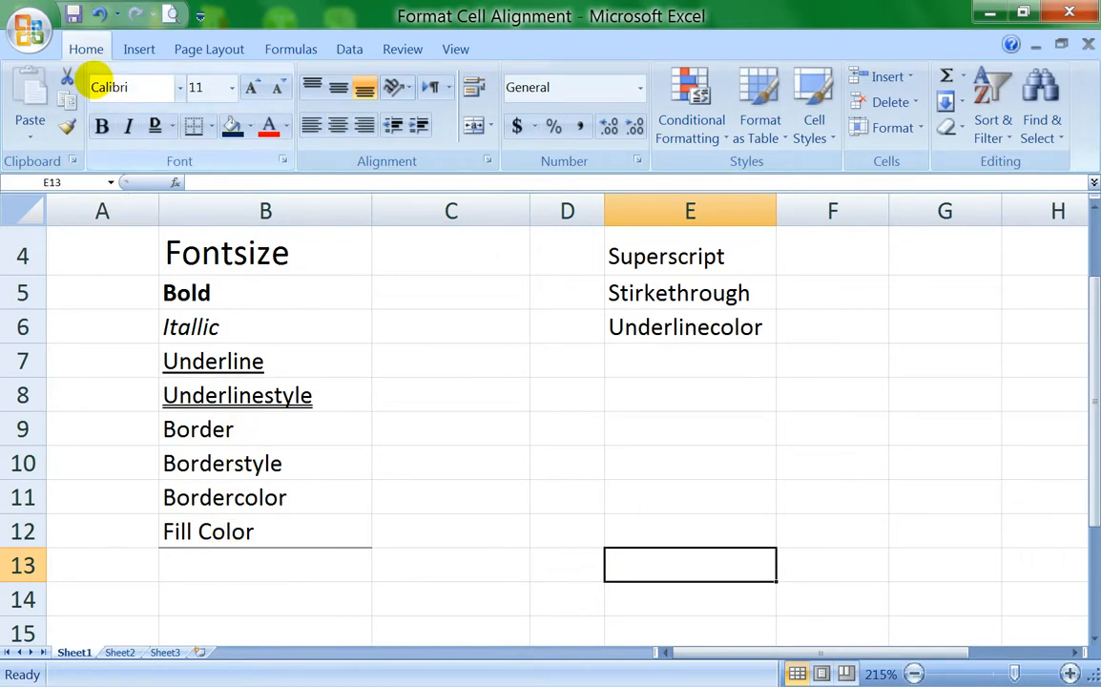
{"action": "left_click_drag", "start_coordinate": [244, 429], "coordinate": [253, 532]}
{"action": "left_click", "coordinate": [260, 423]}
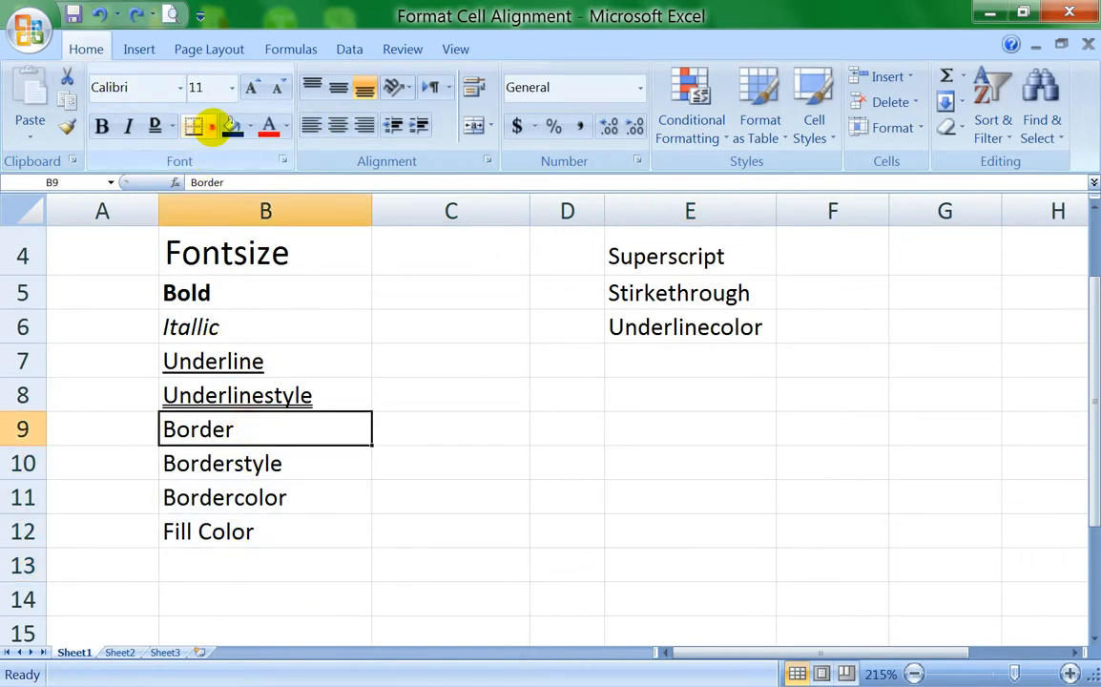
{"action": "left_click", "coordinate": [211, 127]}
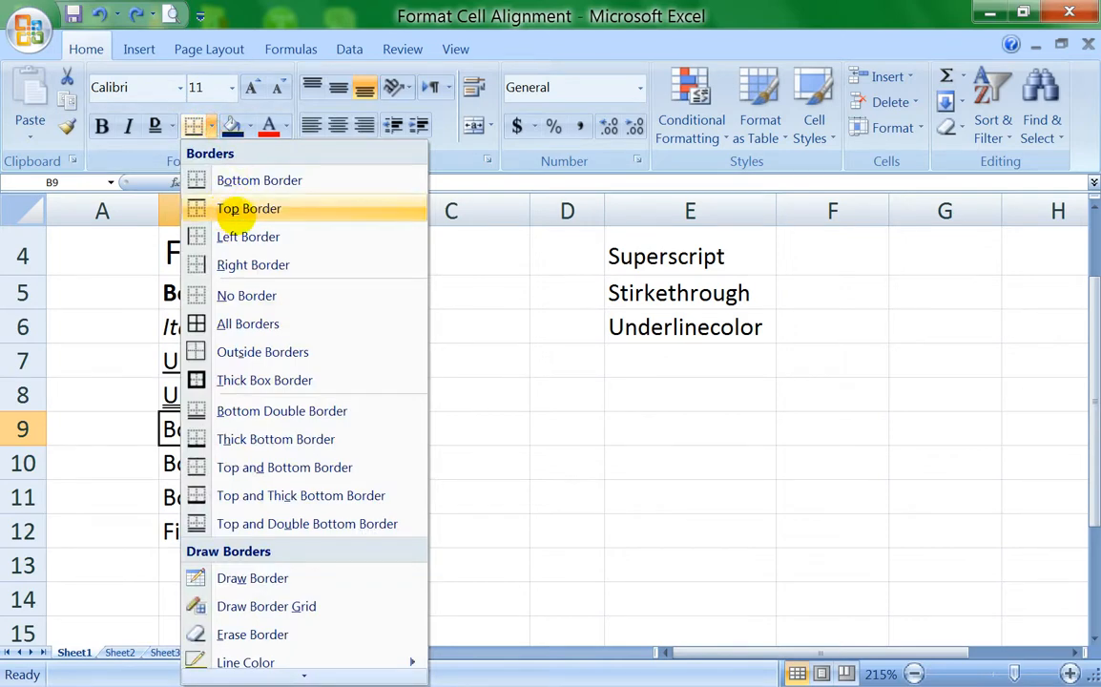
{"action": "left_click", "coordinate": [512, 448]}
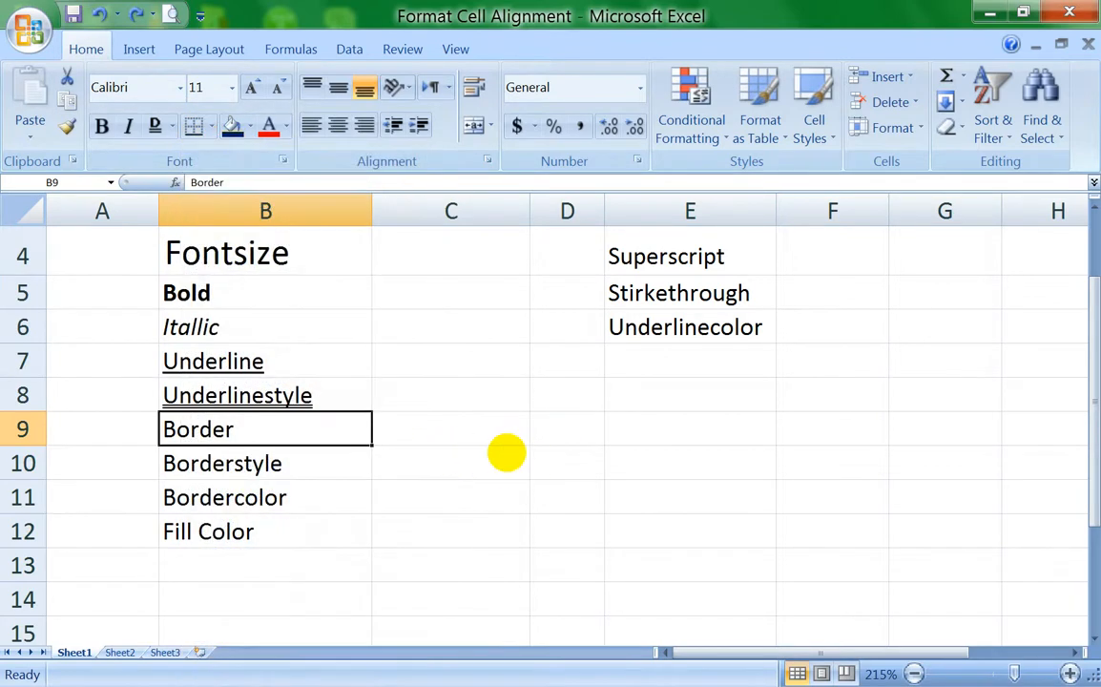
Step: Apply a top border to the empty cell C9
{"action": "left_click", "coordinate": [509, 433]}
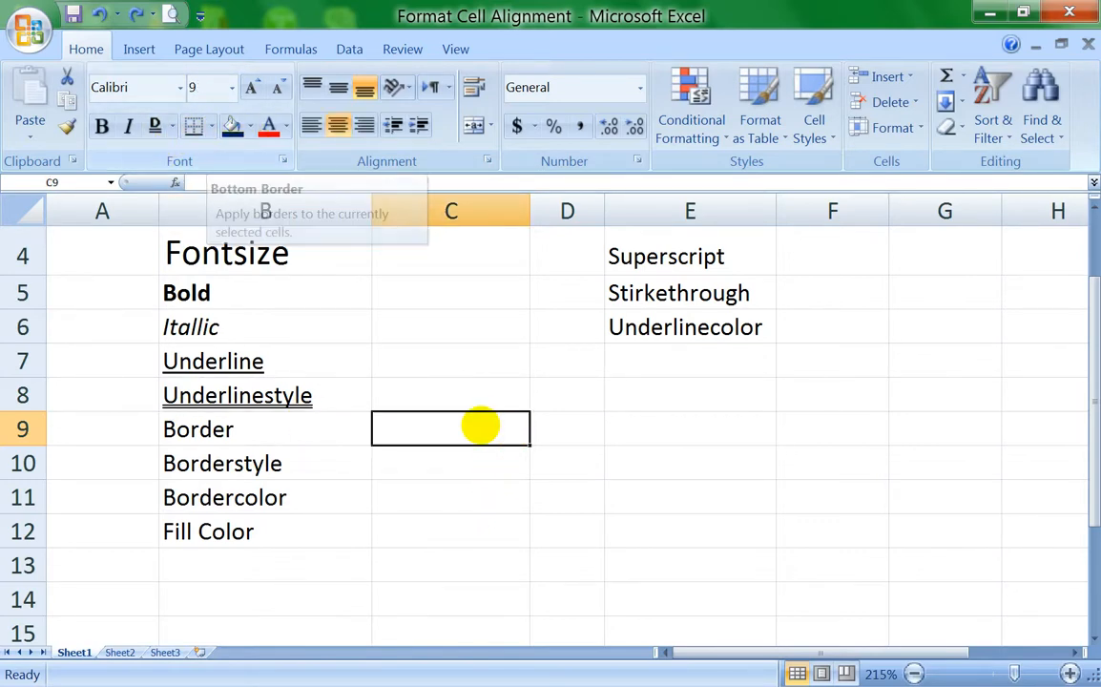
{"action": "left_click", "coordinate": [211, 128]}
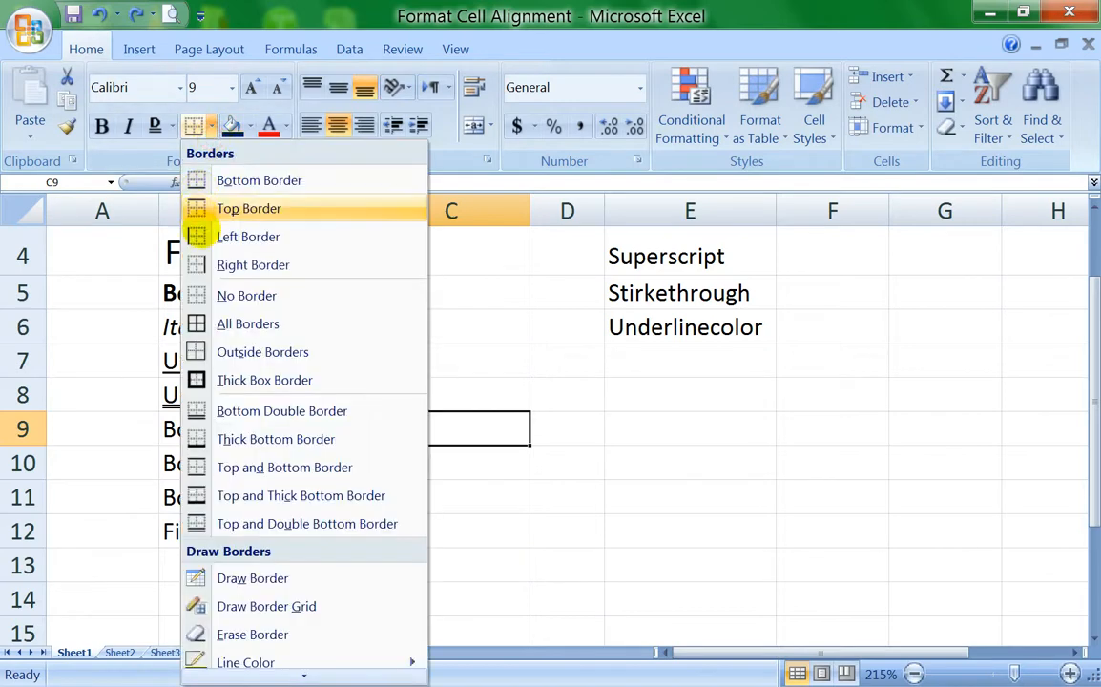
{"action": "left_click", "coordinate": [198, 208]}
{"action": "left_click", "coordinate": [475, 498]}
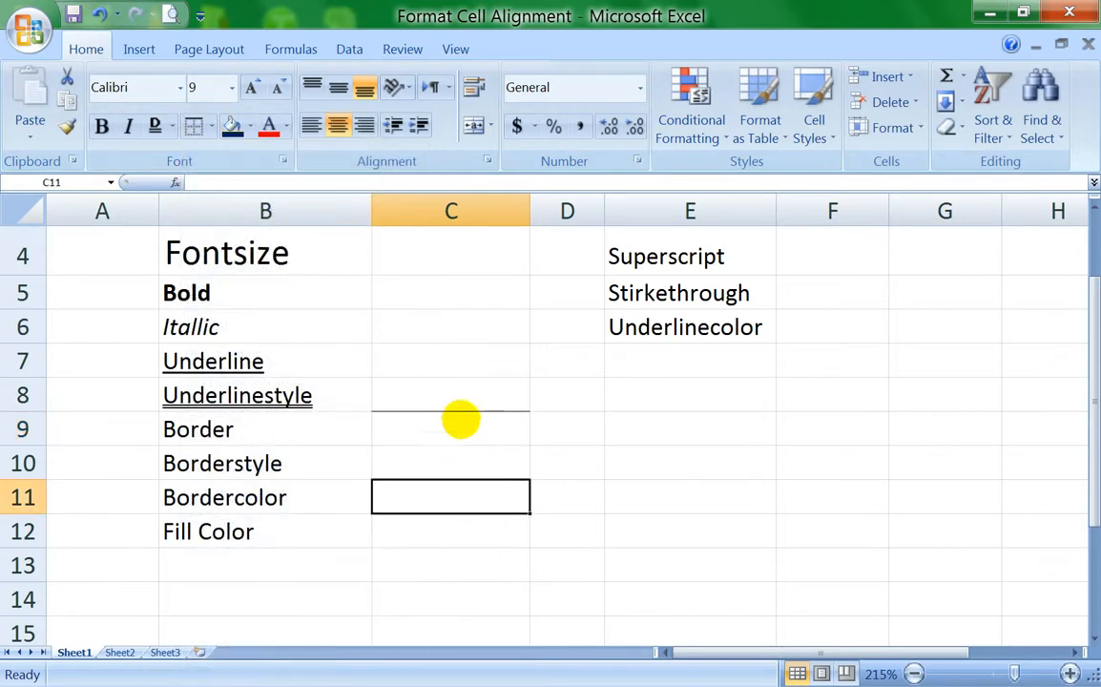
Step: Apply a bottom border to cell C9 and reapply its top border
{"action": "left_click", "coordinate": [458, 425]}
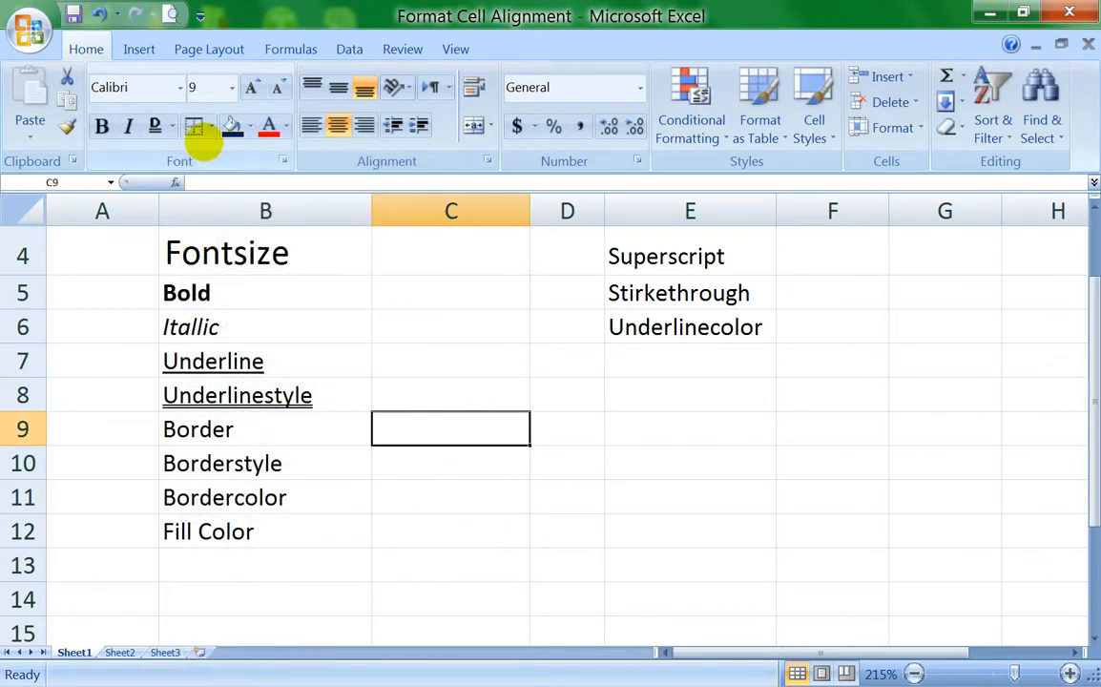
{"action": "left_click", "coordinate": [211, 125]}
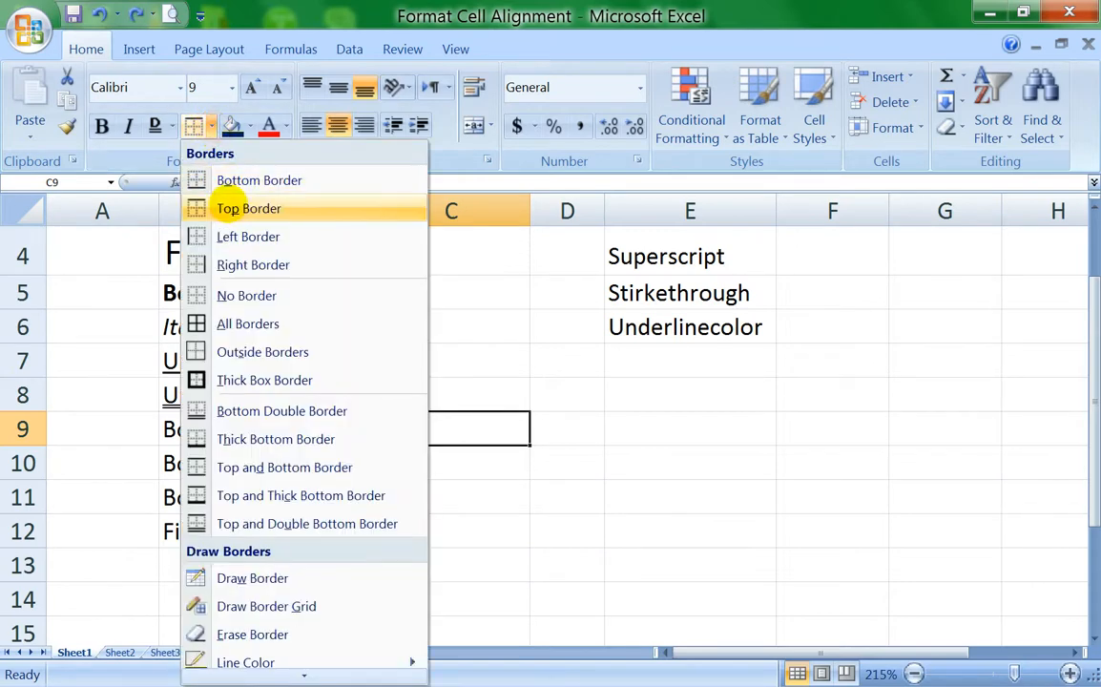
{"action": "left_click", "coordinate": [196, 180]}
{"action": "left_click", "coordinate": [212, 125]}
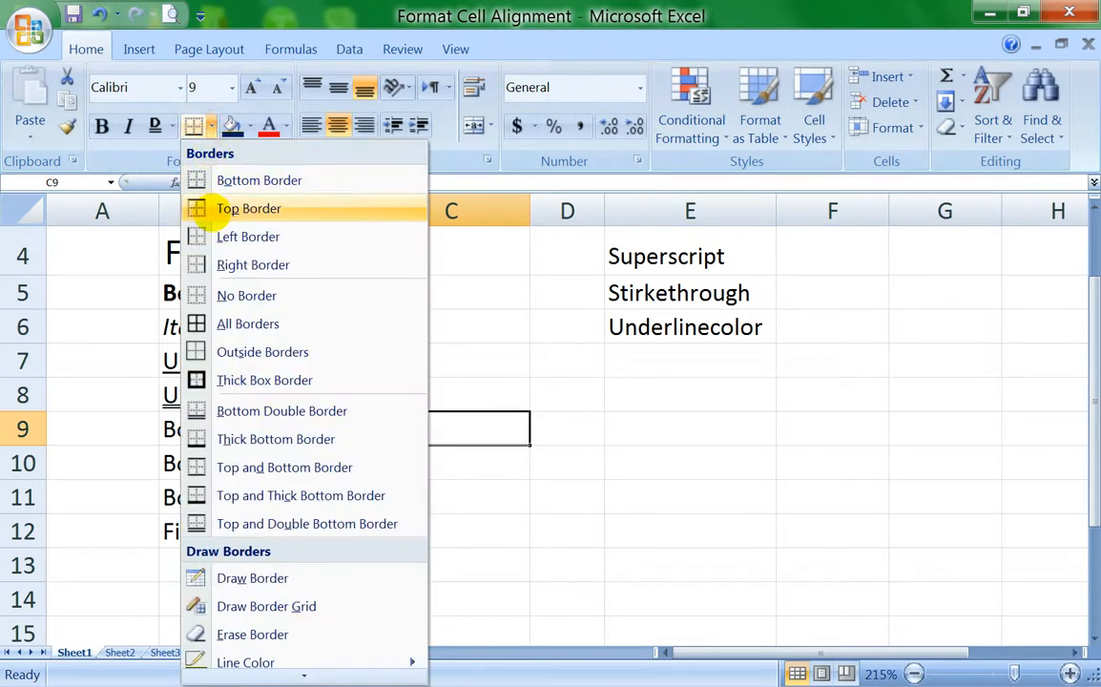
{"action": "left_click", "coordinate": [212, 209]}
{"action": "left_click", "coordinate": [420, 459]}
{"action": "left_click", "coordinate": [452, 531]}
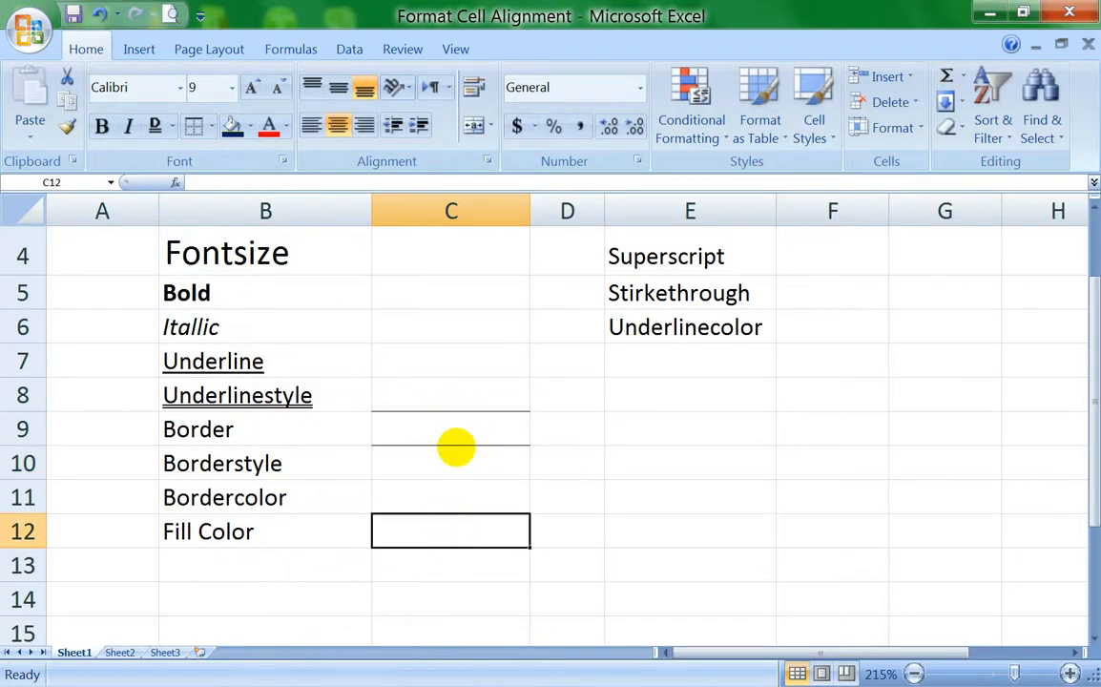
Step: Remove the borders from cell C9 with the No Border option
{"action": "left_click", "coordinate": [448, 432]}
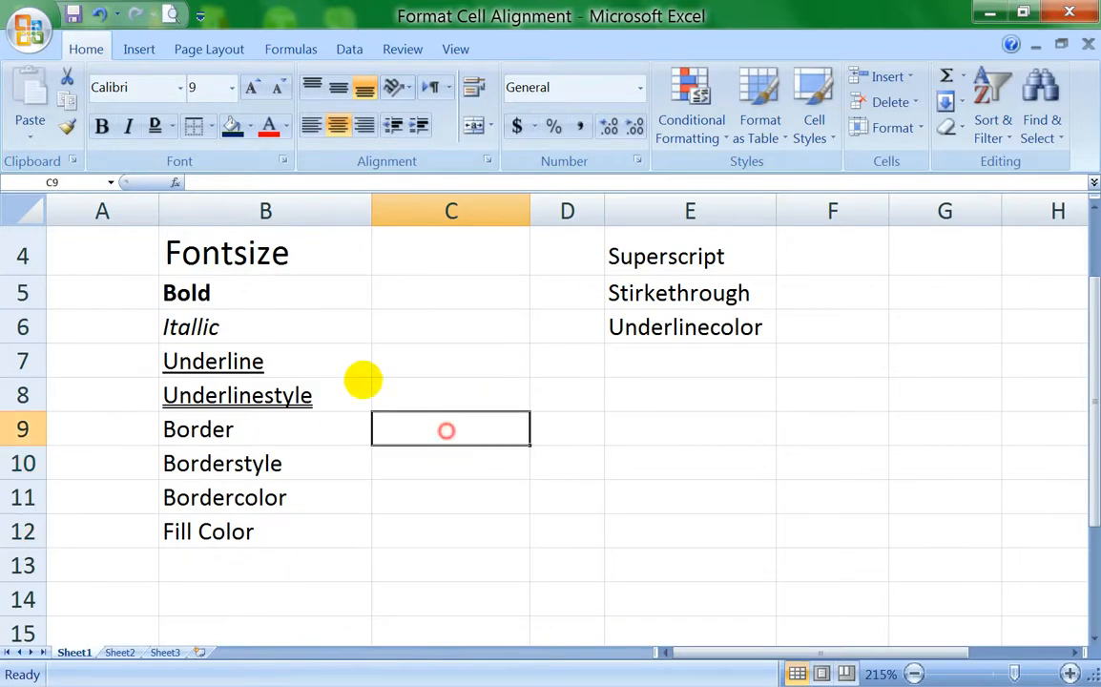
{"action": "left_click", "coordinate": [211, 127]}
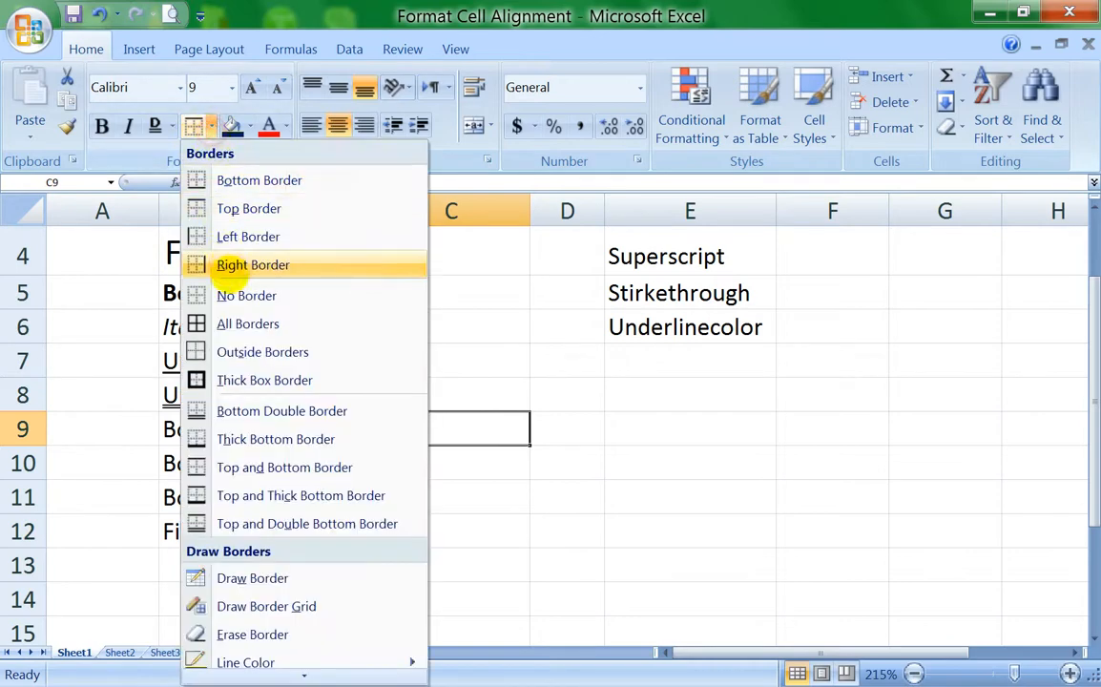
{"action": "left_click", "coordinate": [246, 295]}
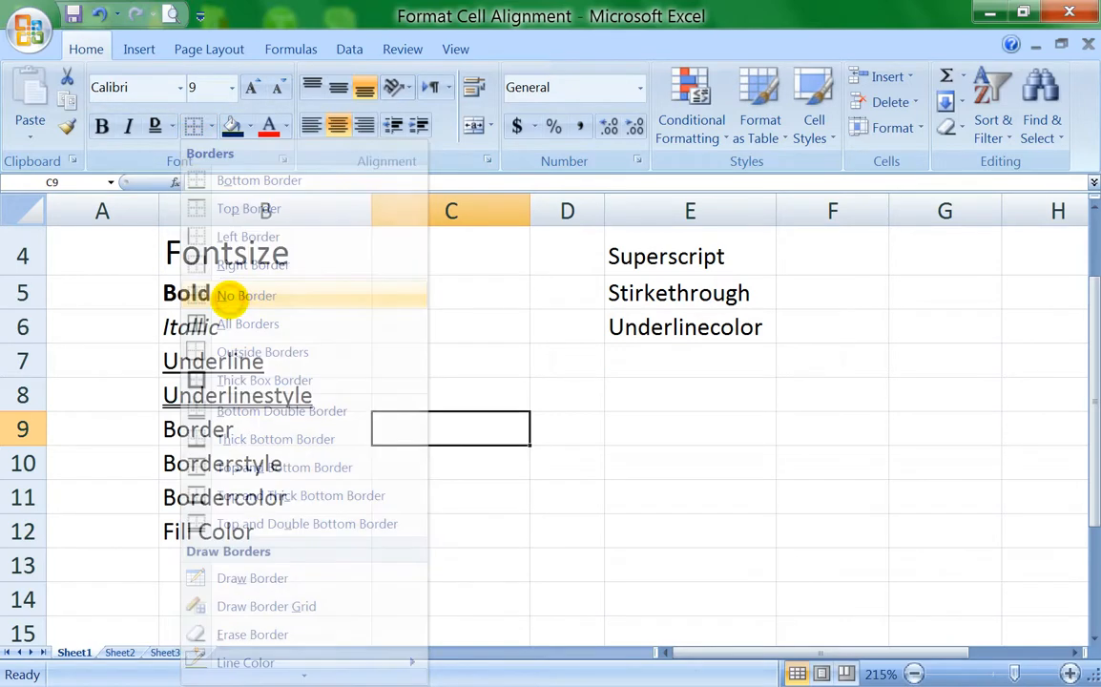
Step: Apply outside borders around the range C9:C12
{"action": "left_click_drag", "start_coordinate": [449, 432], "coordinate": [450, 531]}
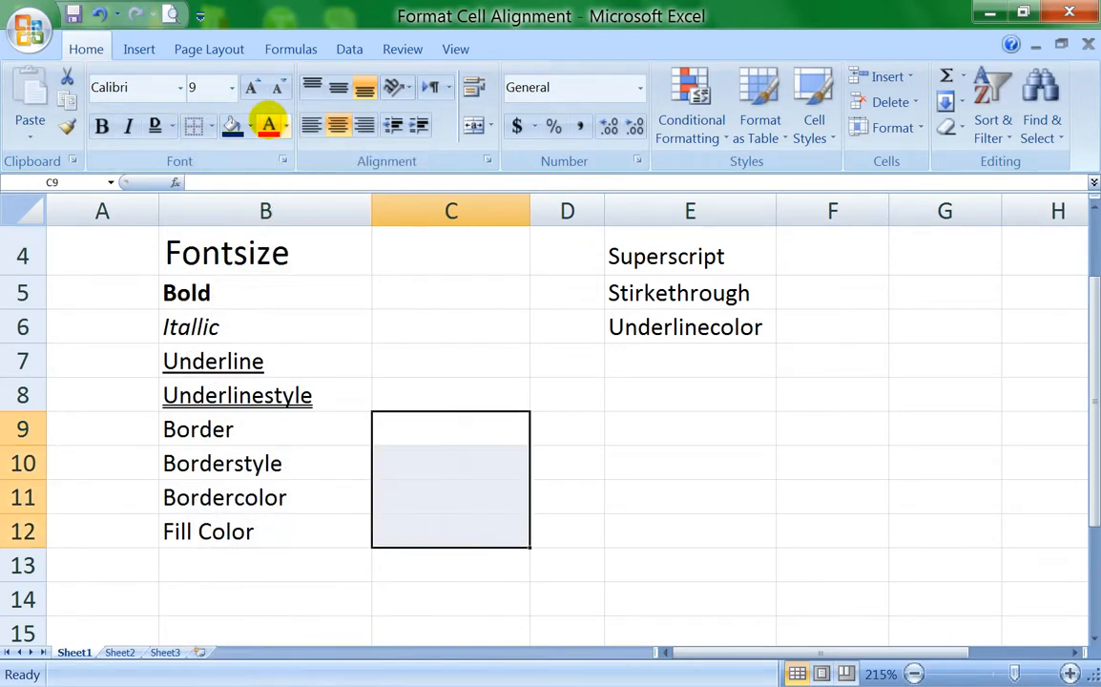
{"action": "left_click", "coordinate": [211, 126]}
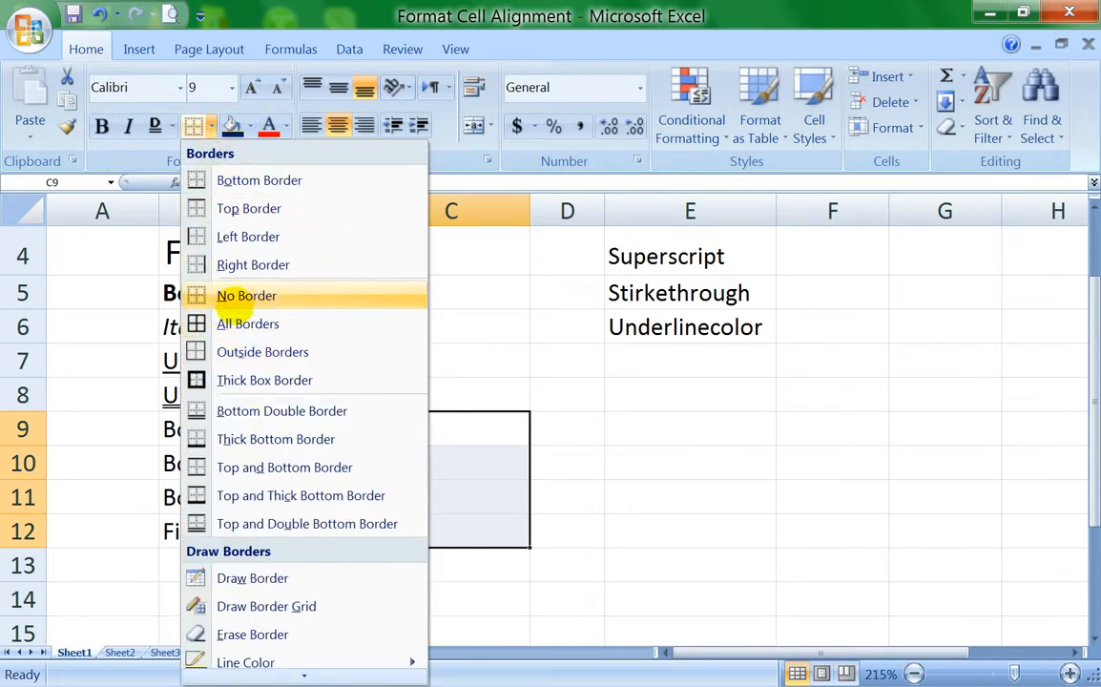
{"action": "left_click", "coordinate": [219, 352]}
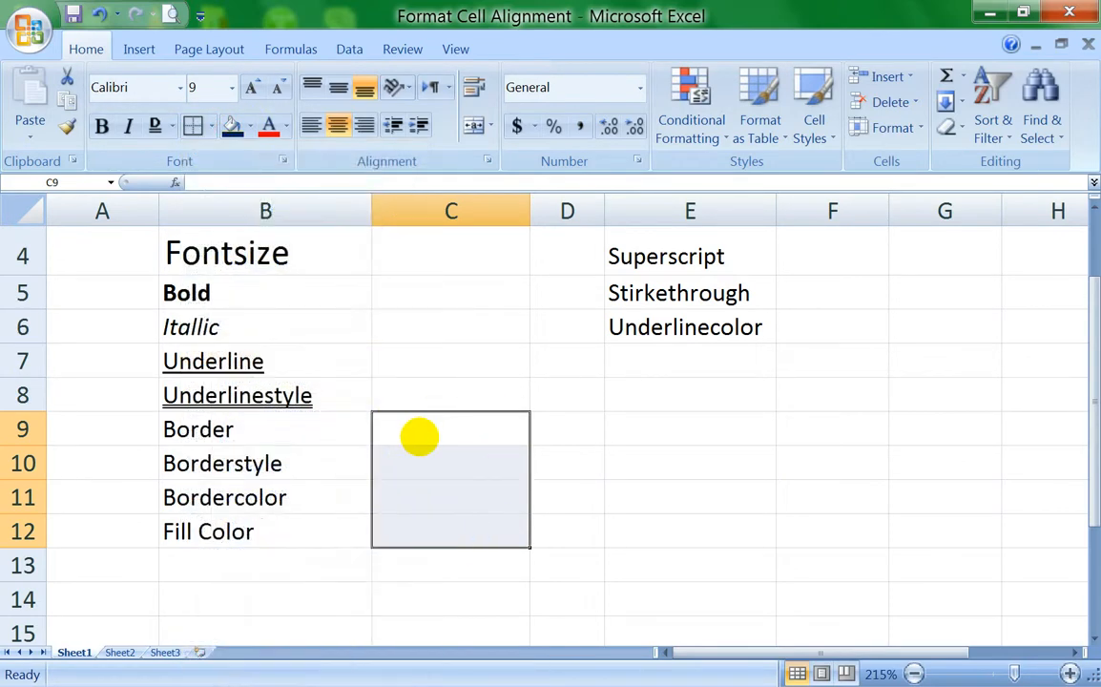
{"action": "left_click", "coordinate": [423, 435]}
{"action": "left_click", "coordinate": [467, 328]}
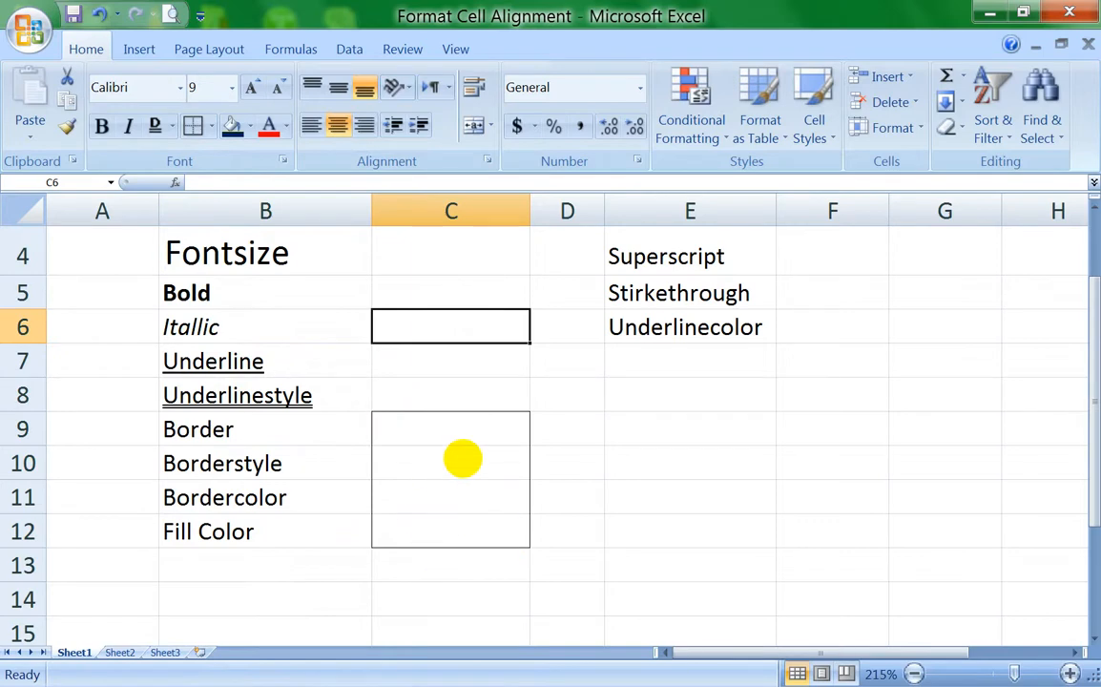
Step: Apply all borders to the range C9:C12 so each cell is outlined
{"action": "left_click_drag", "start_coordinate": [423, 432], "coordinate": [408, 526]}
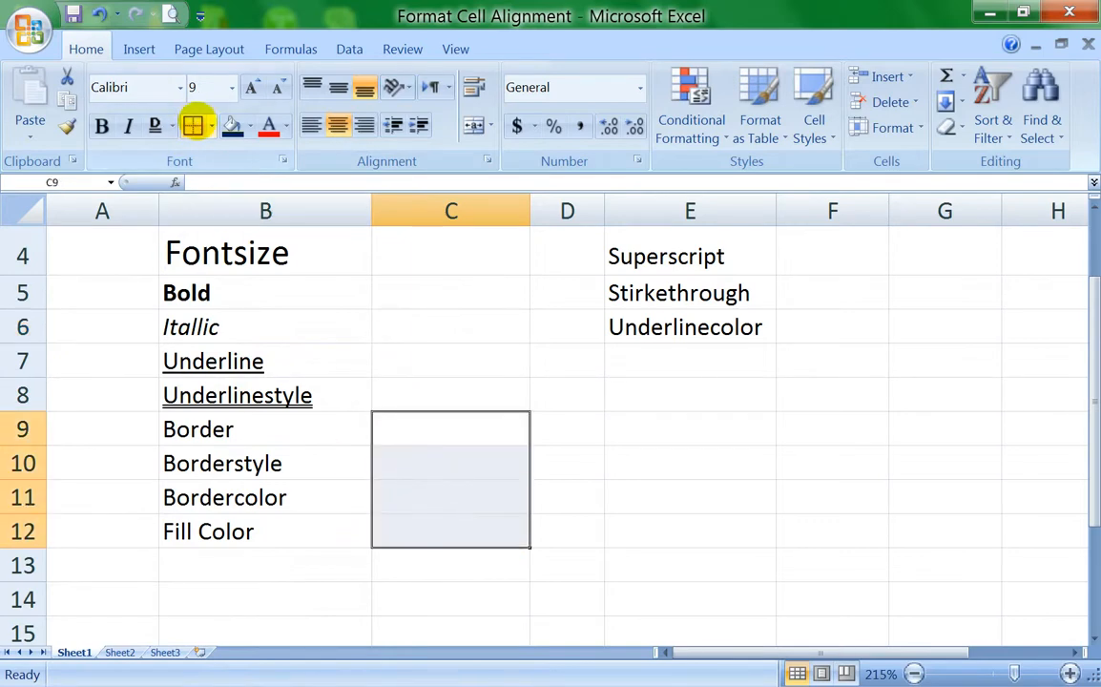
{"action": "left_click", "coordinate": [210, 126]}
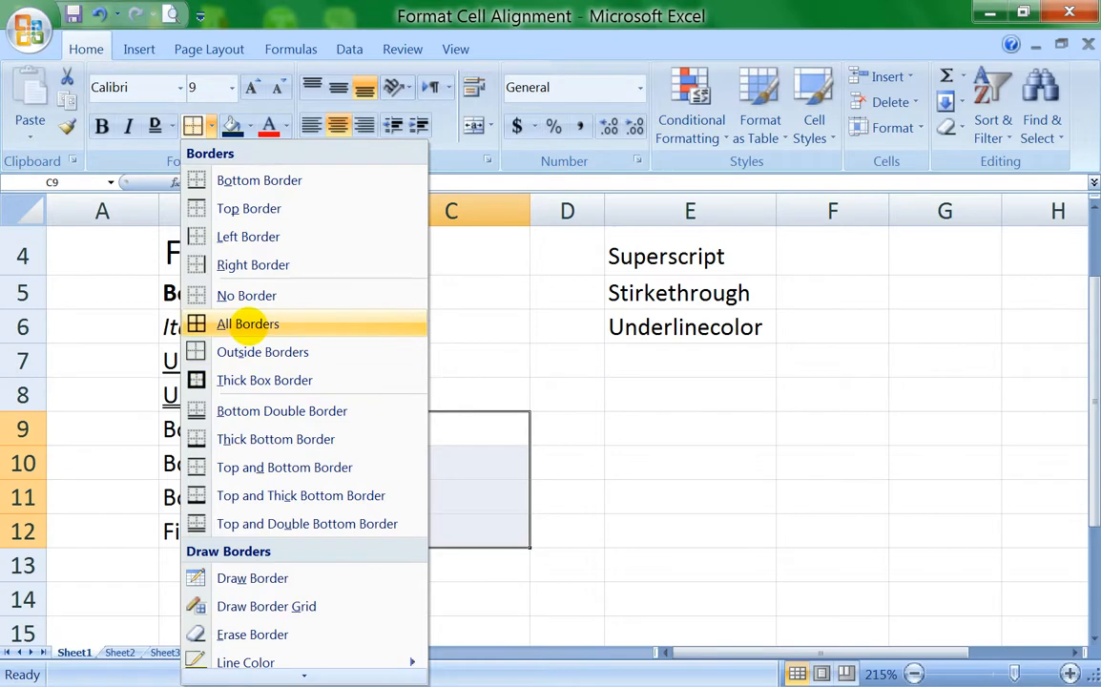
{"action": "left_click", "coordinate": [247, 323]}
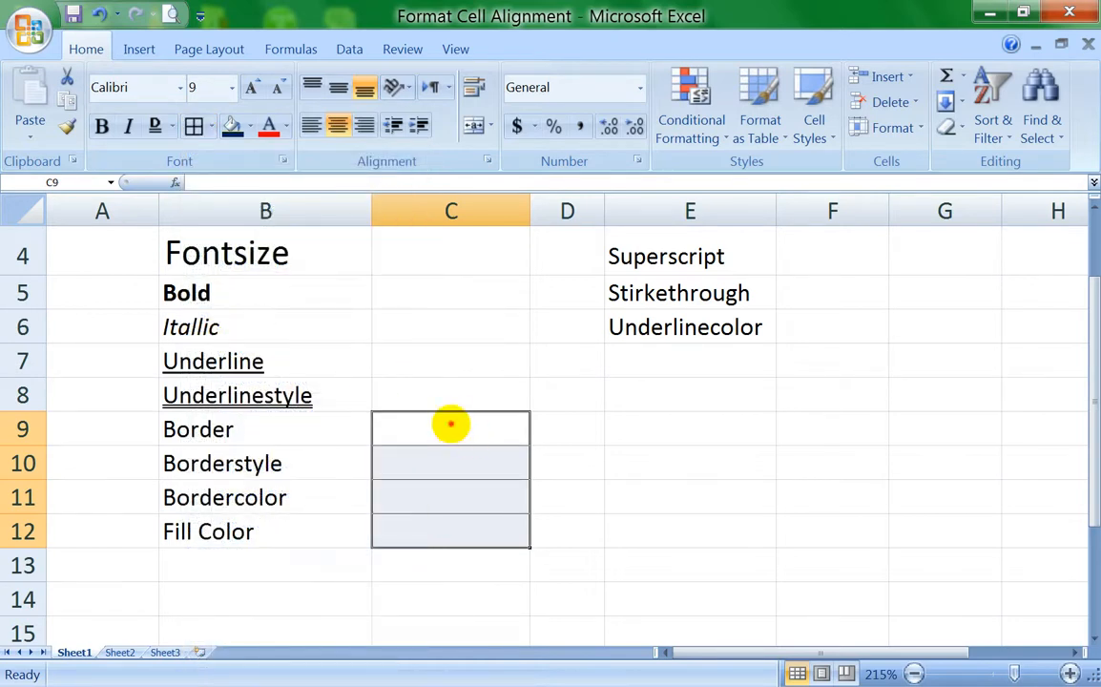
{"action": "mouse_move", "coordinate": [450, 426]}
{"action": "left_mouse_down"}
{"action": "mouse_move", "coordinate": [456, 516]}
{"action": "mouse_move", "coordinate": [454, 442]}
{"action": "left_mouse_up"}
{"action": "left_click", "coordinate": [450, 386]}
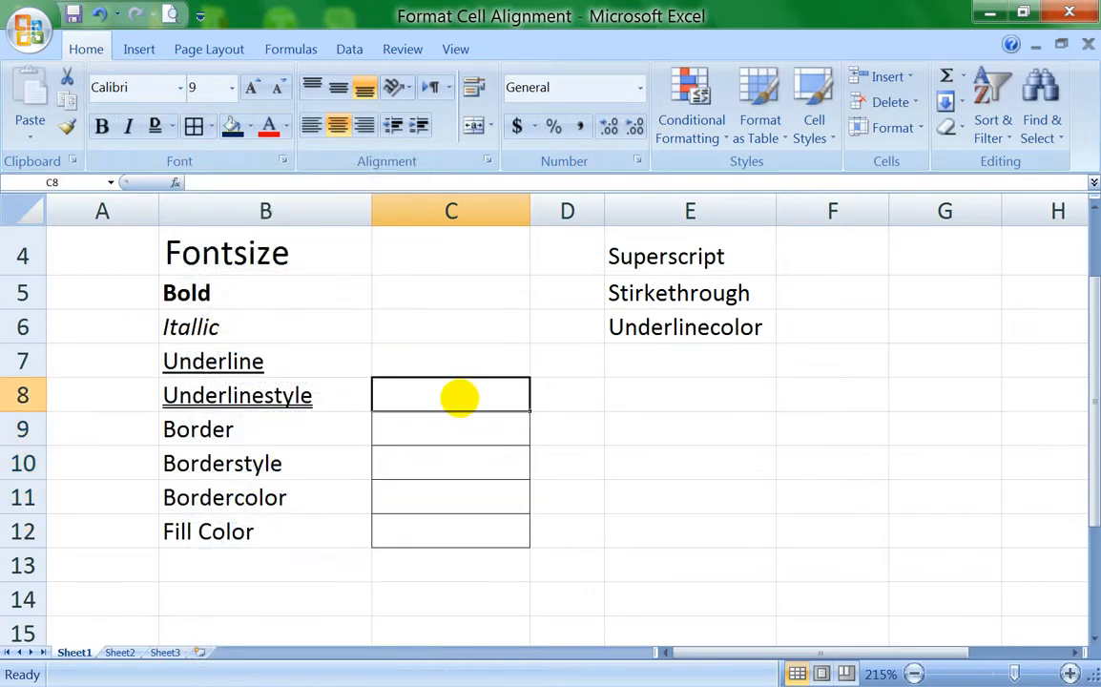
{"action": "left_click", "coordinate": [456, 327]}
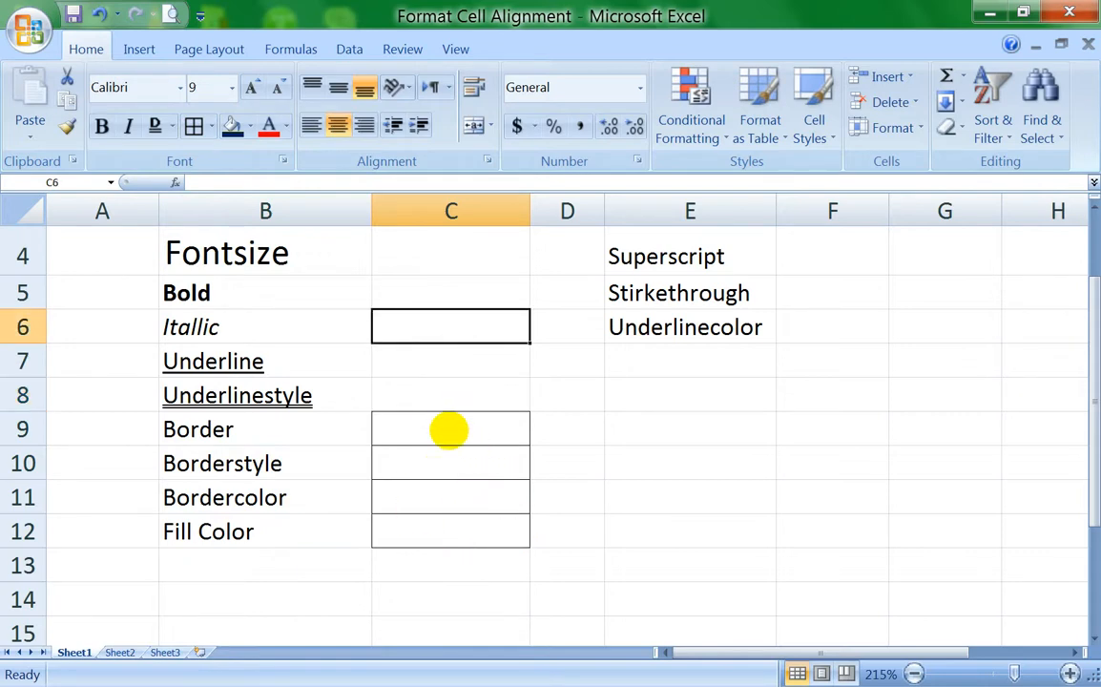
Step: Clear every border from the range C9:C12 with the No Border option
{"action": "left_click_drag", "start_coordinate": [449, 431], "coordinate": [443, 520]}
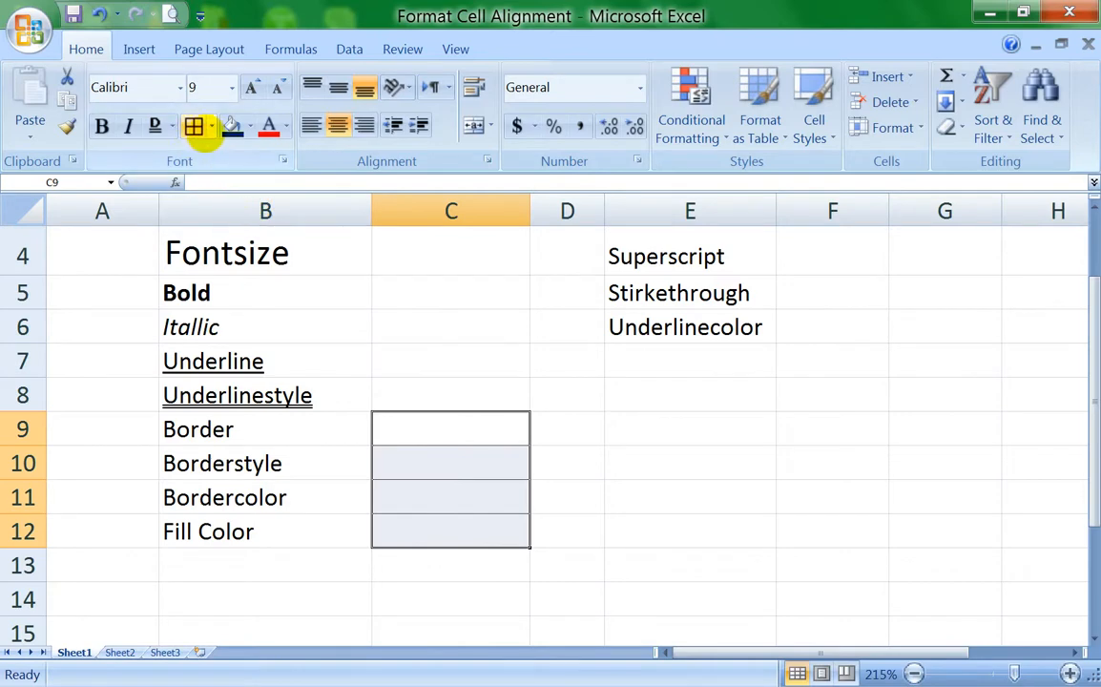
{"action": "left_click", "coordinate": [211, 128]}
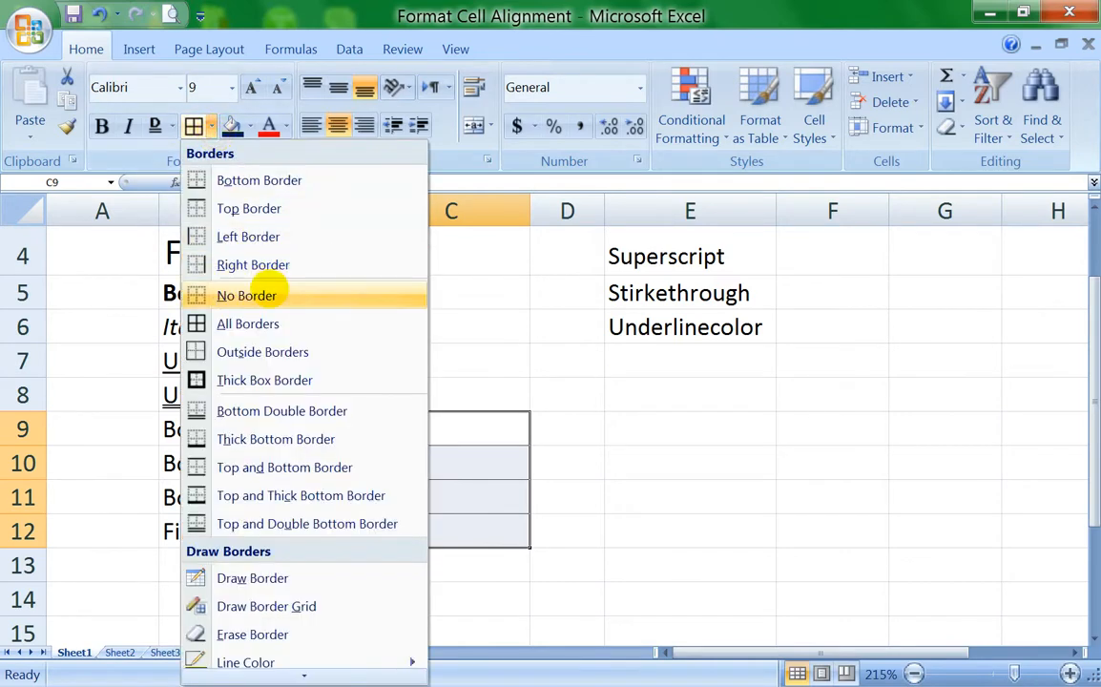
{"action": "left_click", "coordinate": [250, 294]}
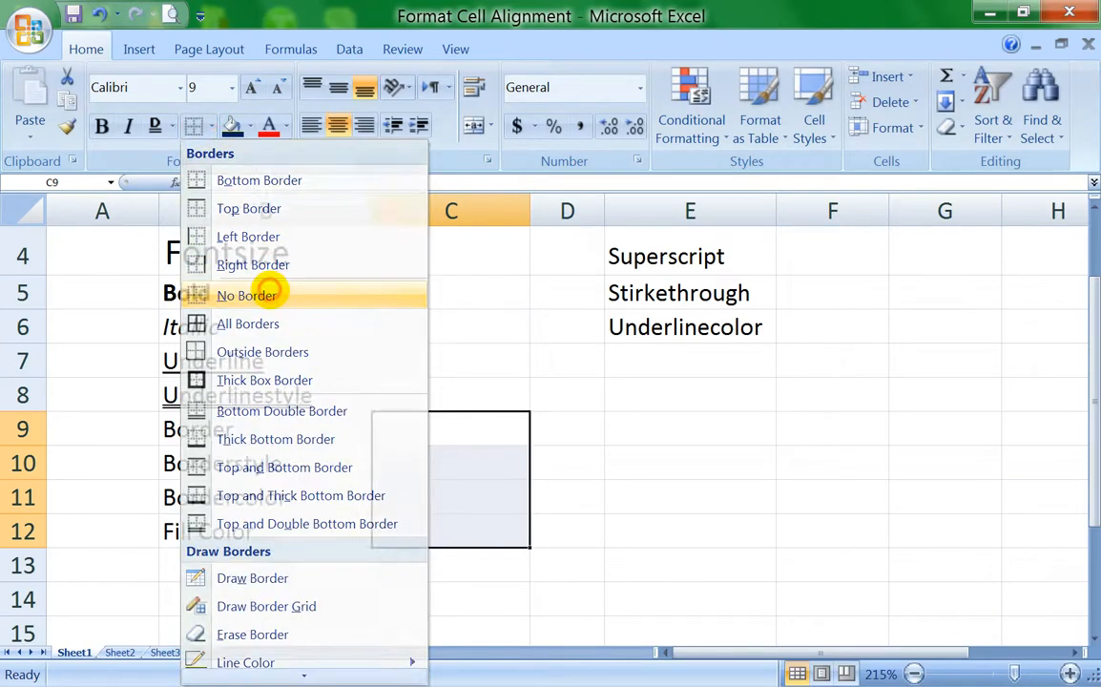
{"action": "left_click", "coordinate": [438, 443]}
{"action": "left_click", "coordinate": [472, 403]}
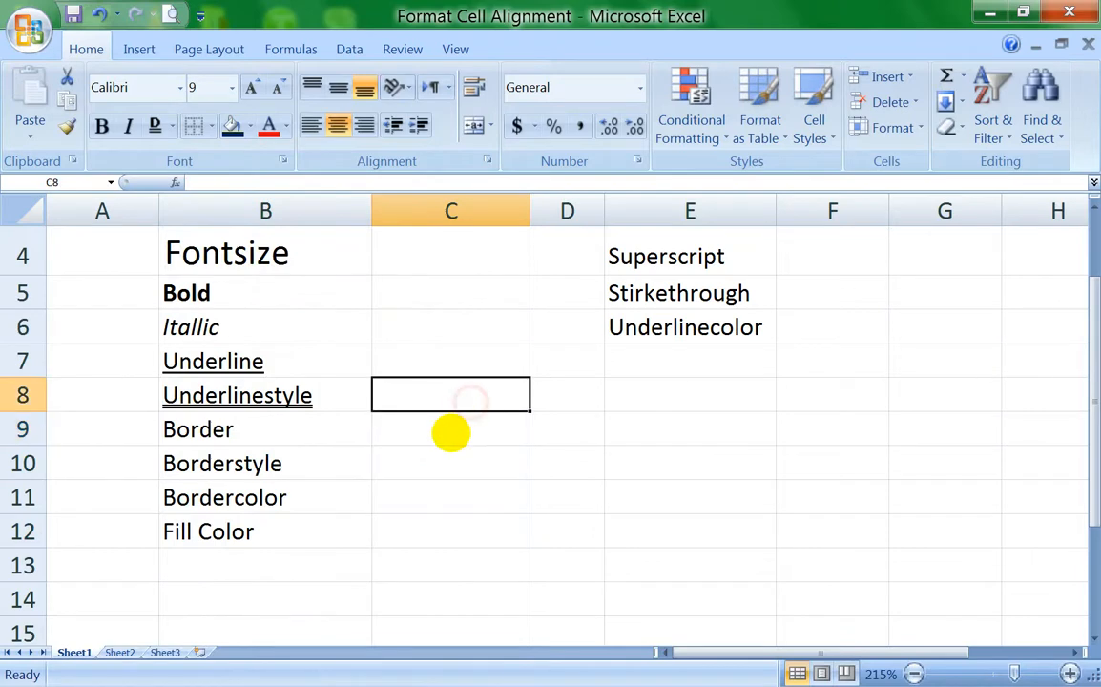
{"action": "left_click", "coordinate": [449, 433]}
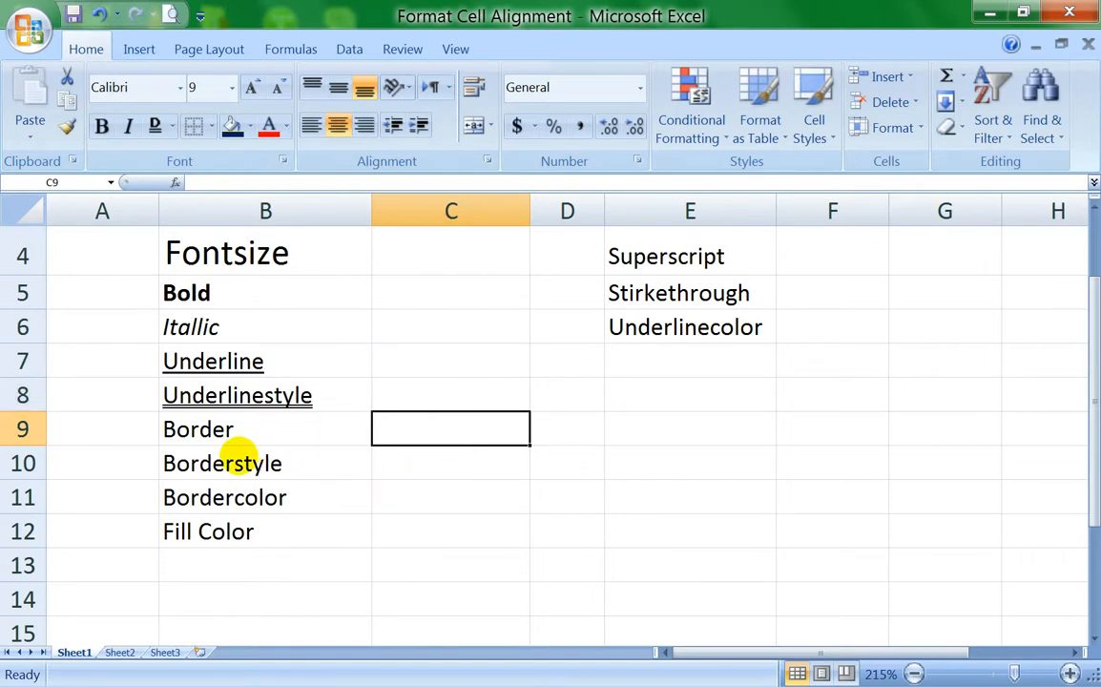
Step: With the "Borderstyle" cell B10 selected, choose the double line style for drawing borders
{"action": "left_click", "coordinate": [236, 463]}
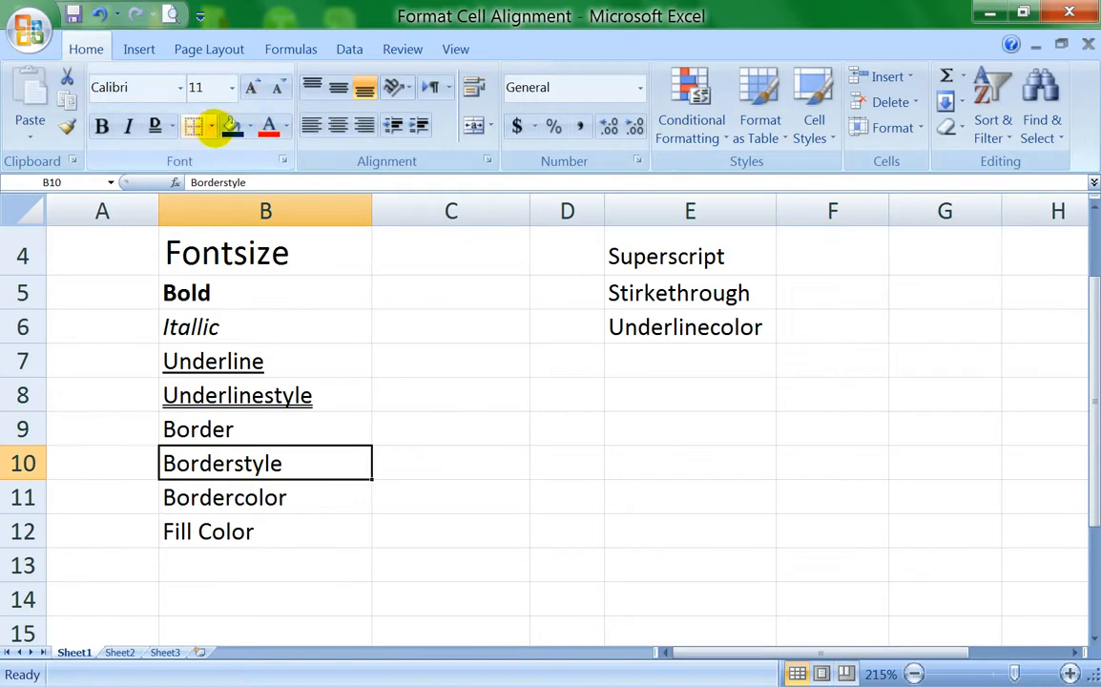
{"action": "left_click", "coordinate": [211, 126]}
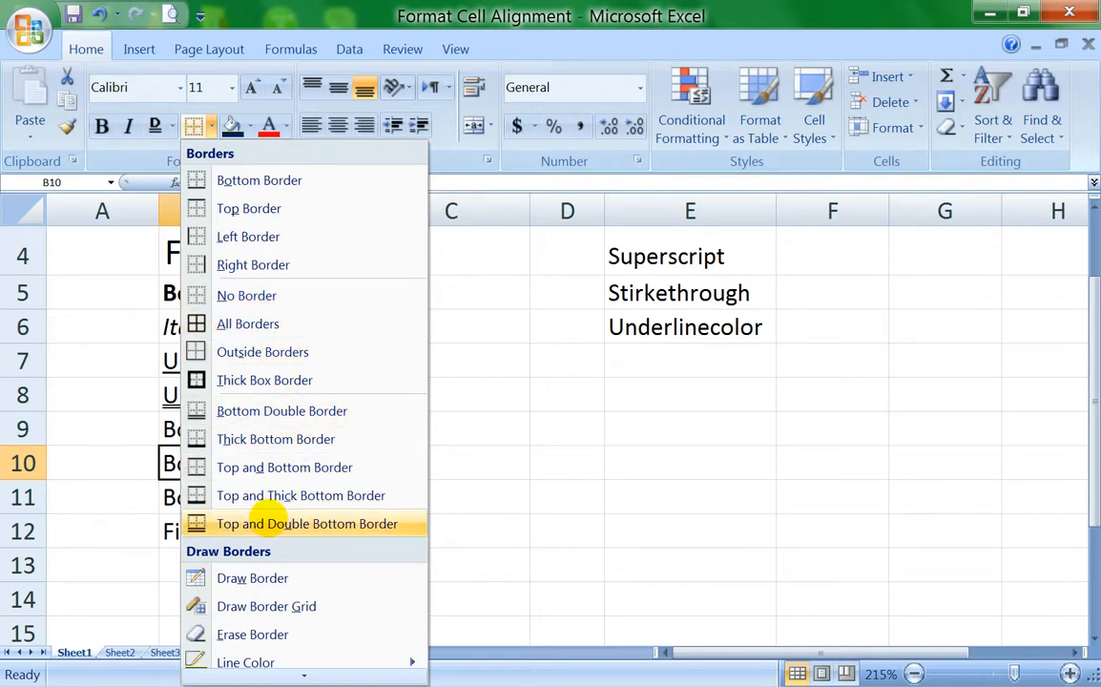
{"action": "mouse_move", "coordinate": [248, 674]}
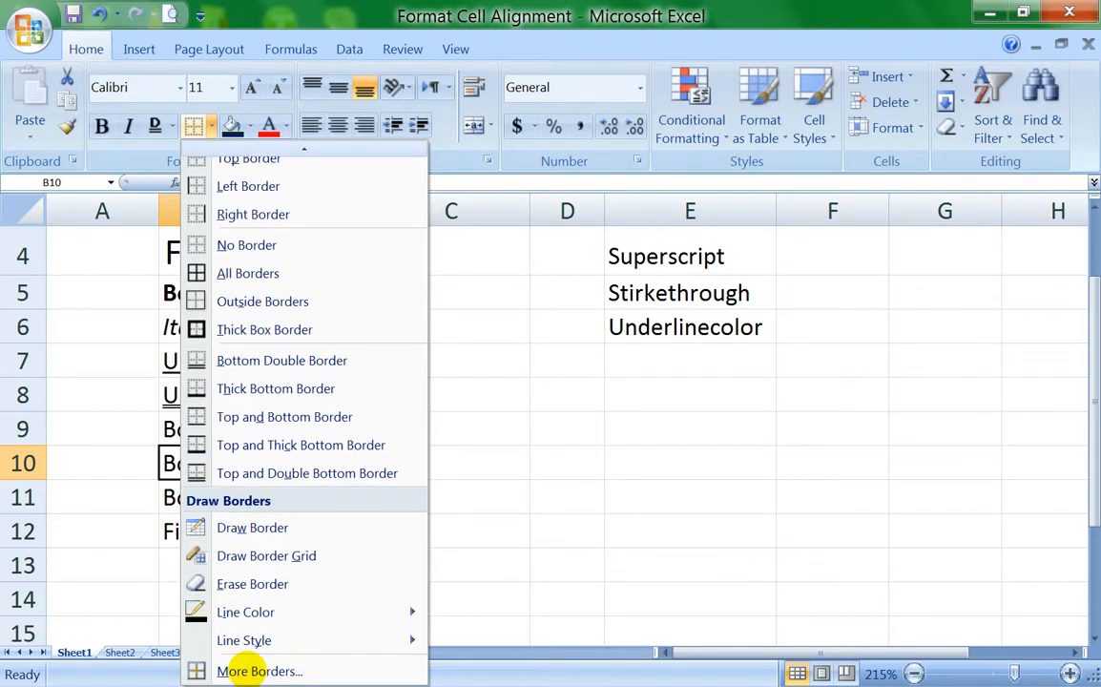
{"action": "mouse_move", "coordinate": [251, 640]}
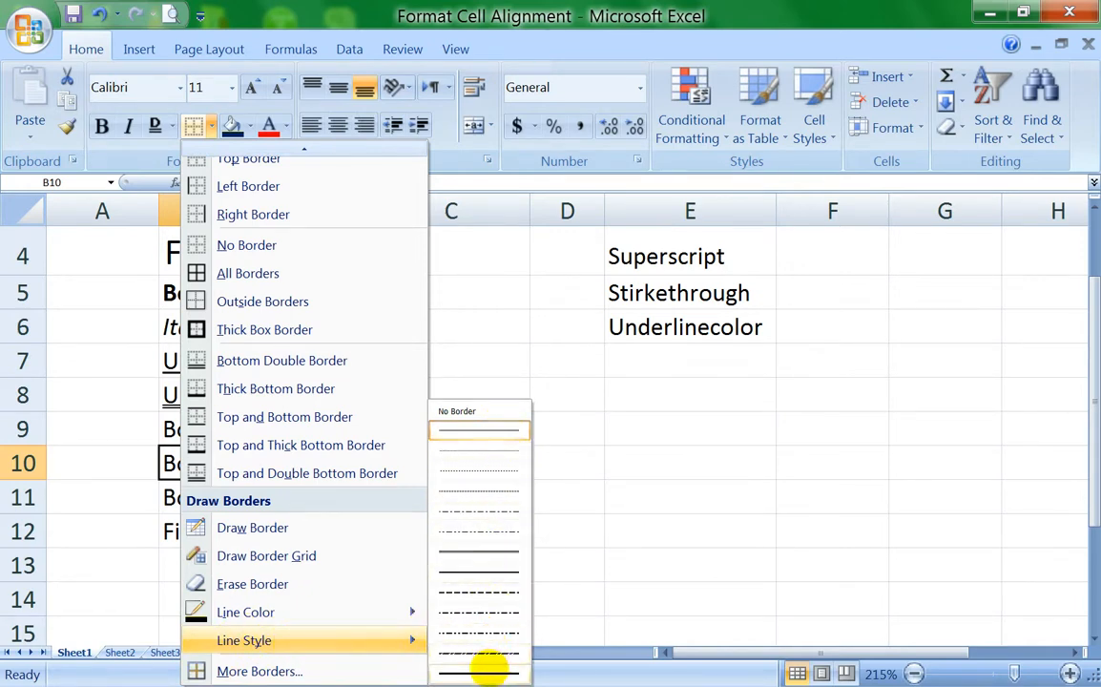
{"action": "mouse_move", "coordinate": [245, 612]}
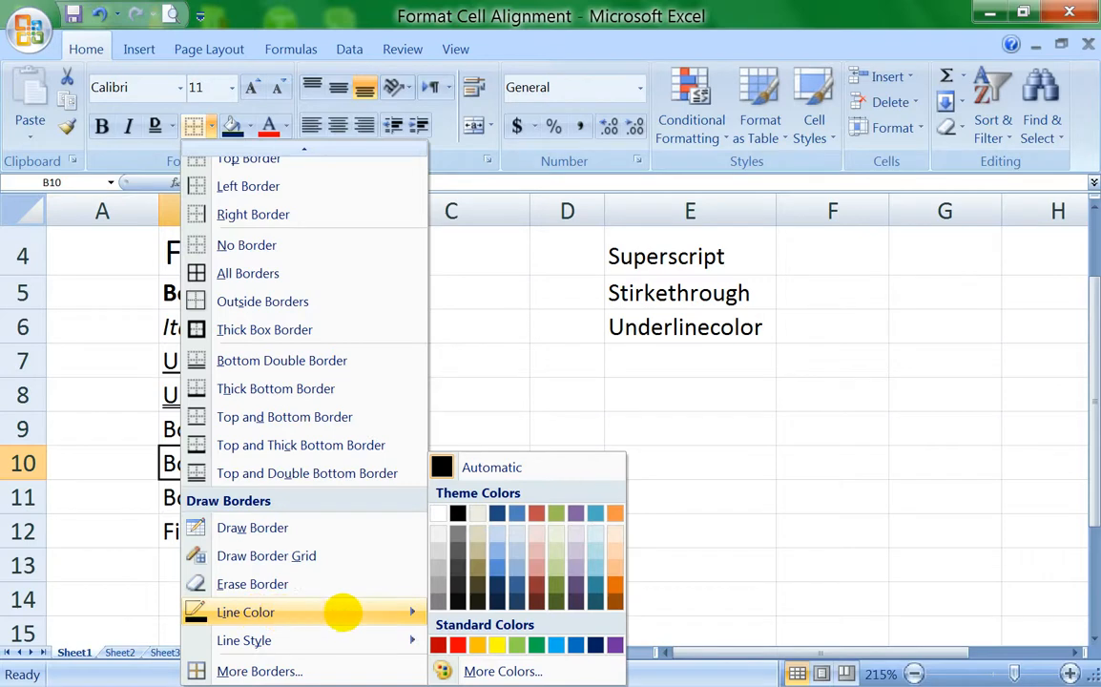
{"action": "mouse_move", "coordinate": [350, 636]}
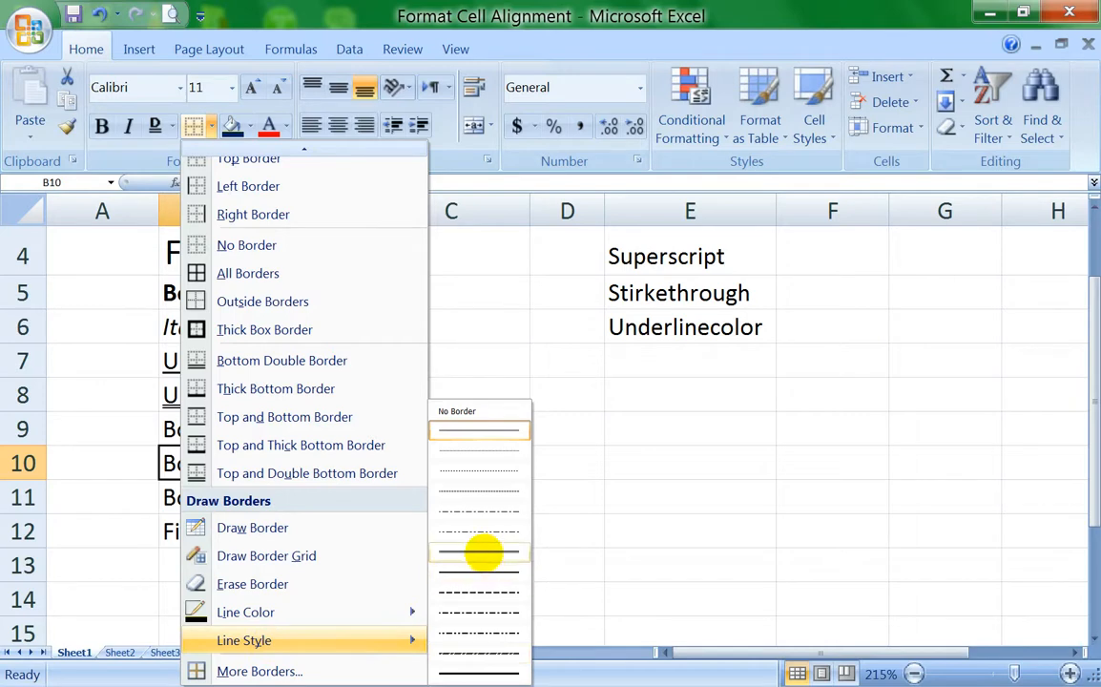
{"action": "left_click", "coordinate": [482, 552]}
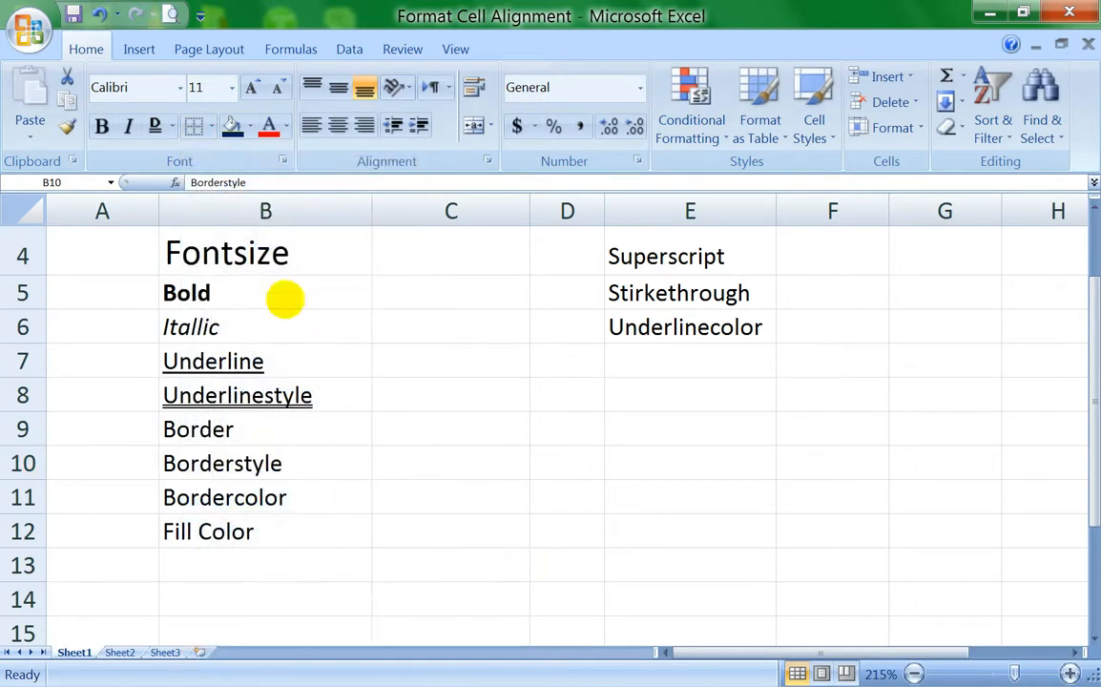
Step: Set the border line color to standard green and draw double-line borders along all four sides of the "Borderstyle" cell B10
{"action": "left_click", "coordinate": [209, 127]}
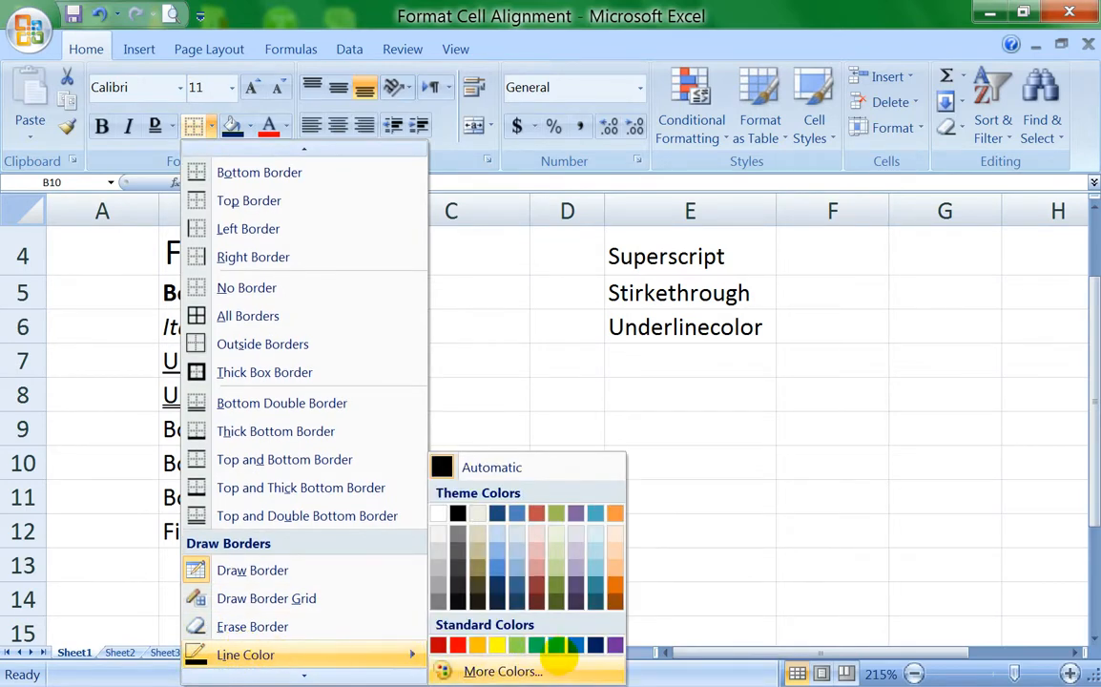
{"action": "left_click", "coordinate": [541, 646]}
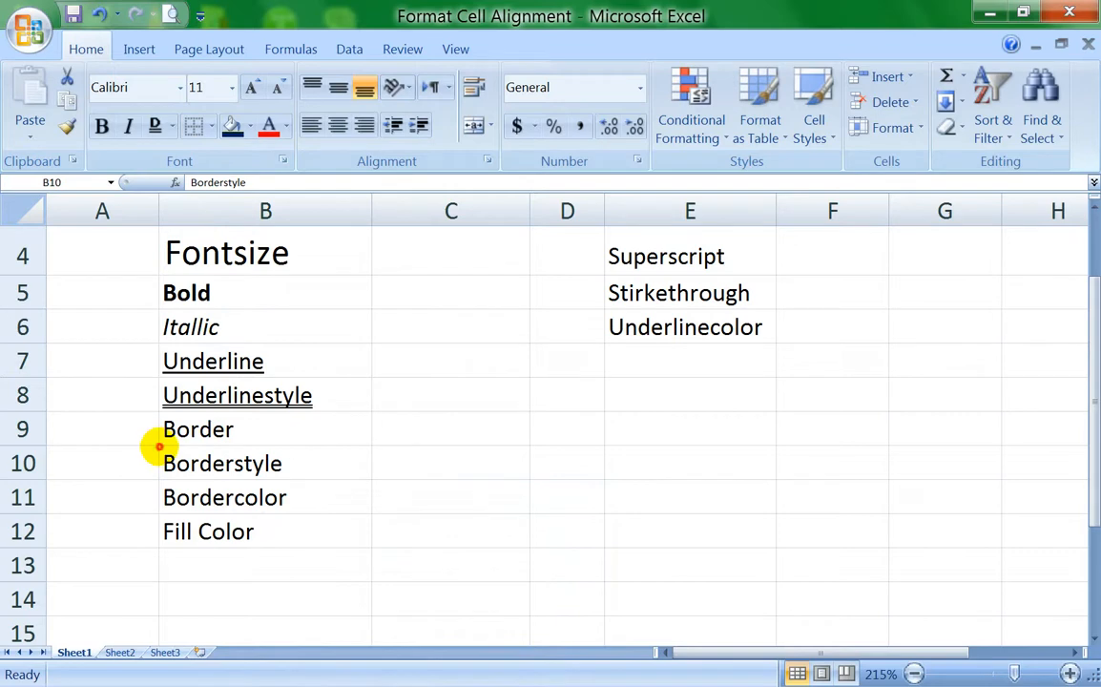
{"action": "left_click", "coordinate": [160, 446]}
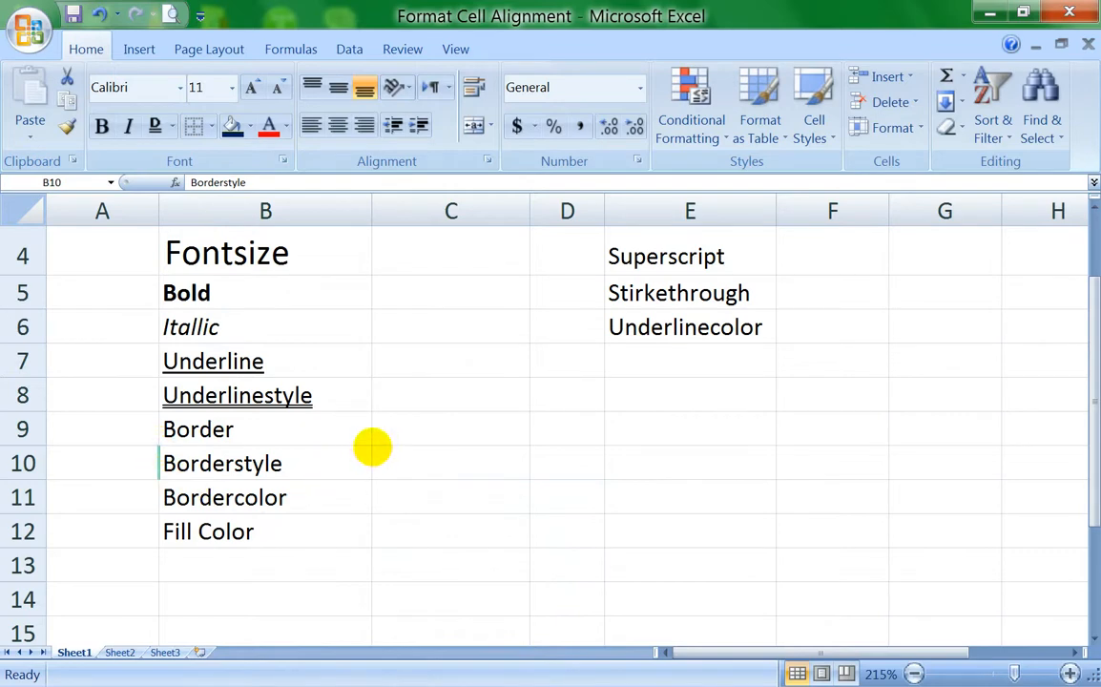
{"action": "left_click", "coordinate": [371, 448]}
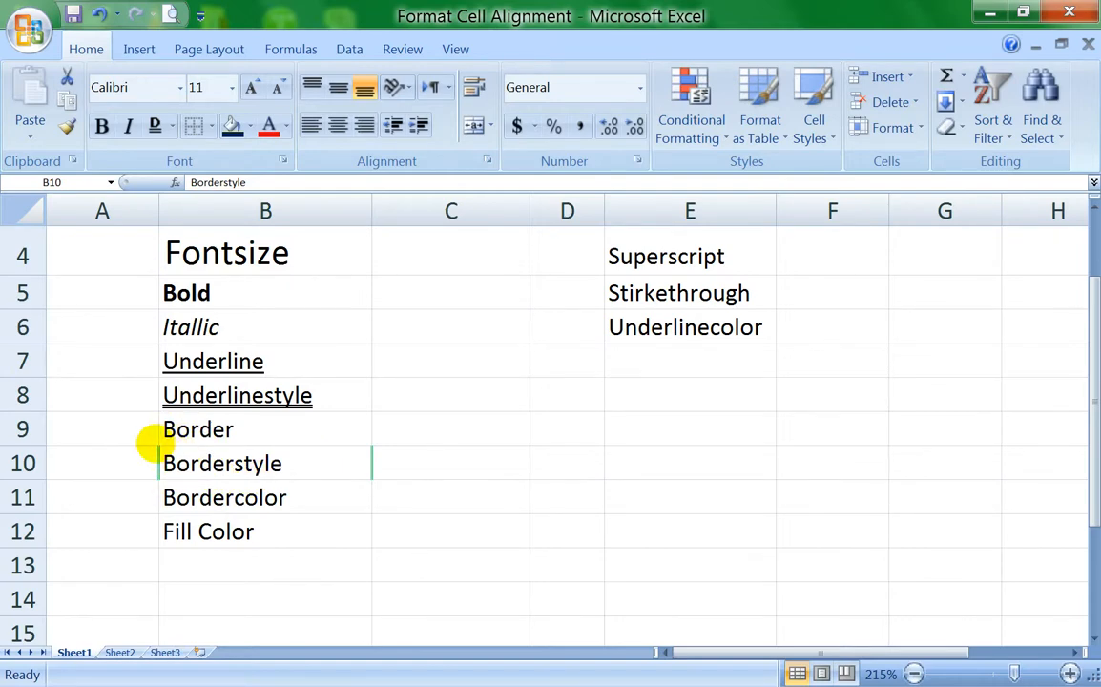
{"action": "left_click_drag", "start_coordinate": [159, 444], "coordinate": [283, 446]}
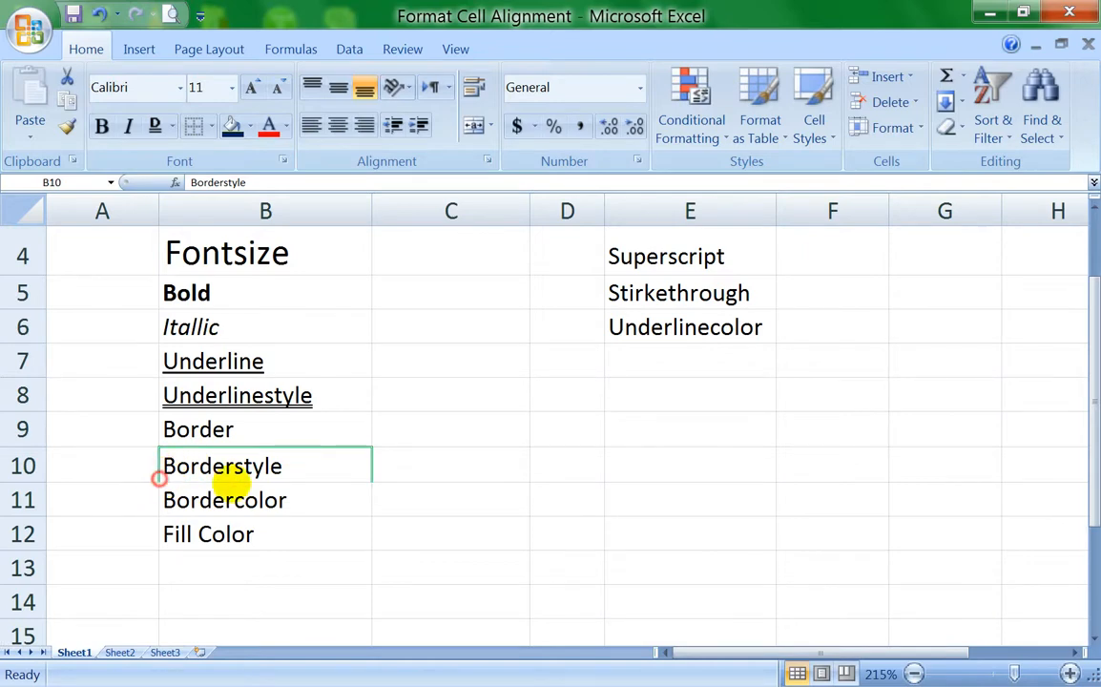
{"action": "left_click_drag", "start_coordinate": [154, 474], "coordinate": [345, 465]}
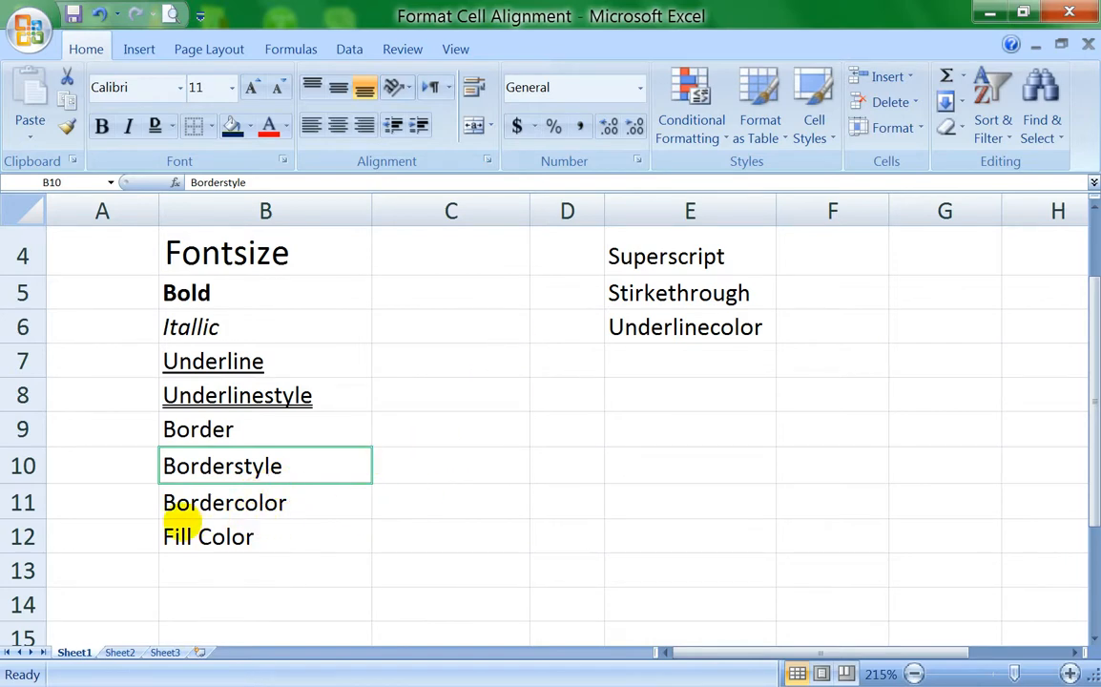
Step: Draw green double lines along the bottom edges of cells B11 and B12, and leave border drawing mode
{"action": "left_click_drag", "start_coordinate": [153, 518], "coordinate": [310, 516]}
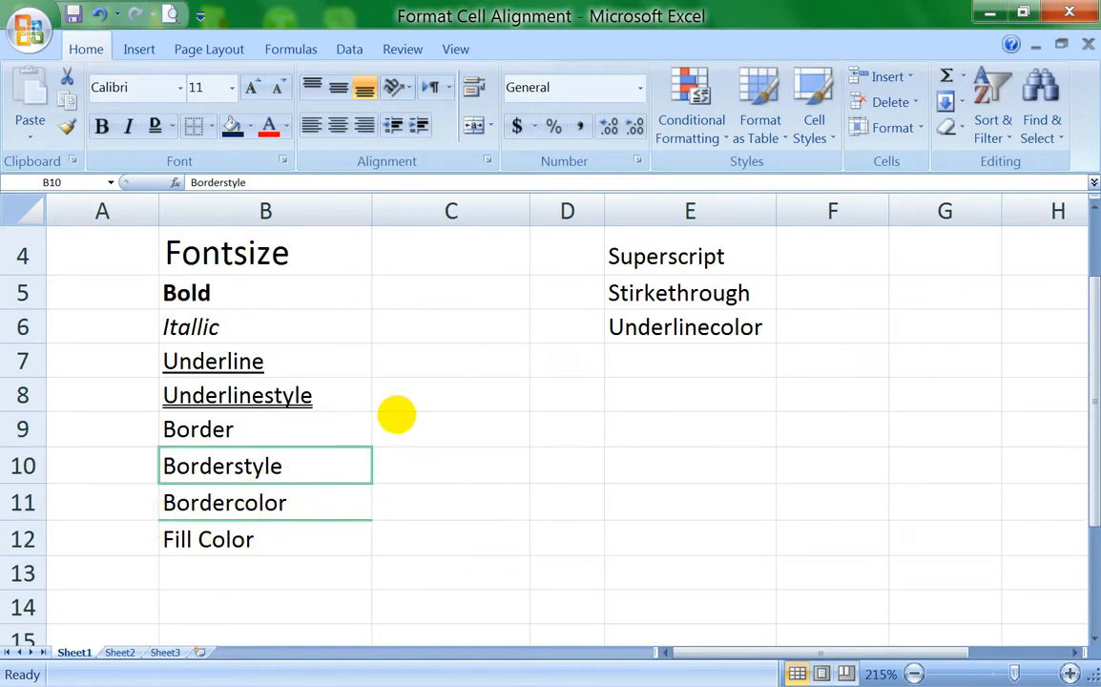
{"action": "left_click_drag", "start_coordinate": [162, 555], "coordinate": [361, 554]}
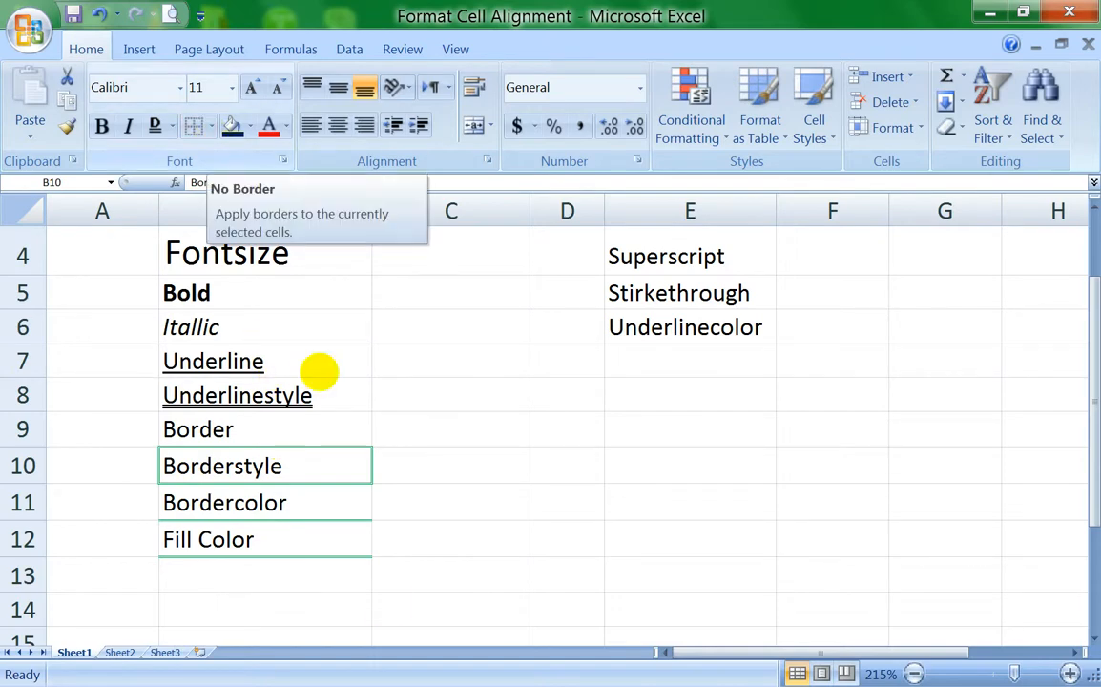
{"action": "left_click", "coordinate": [211, 127]}
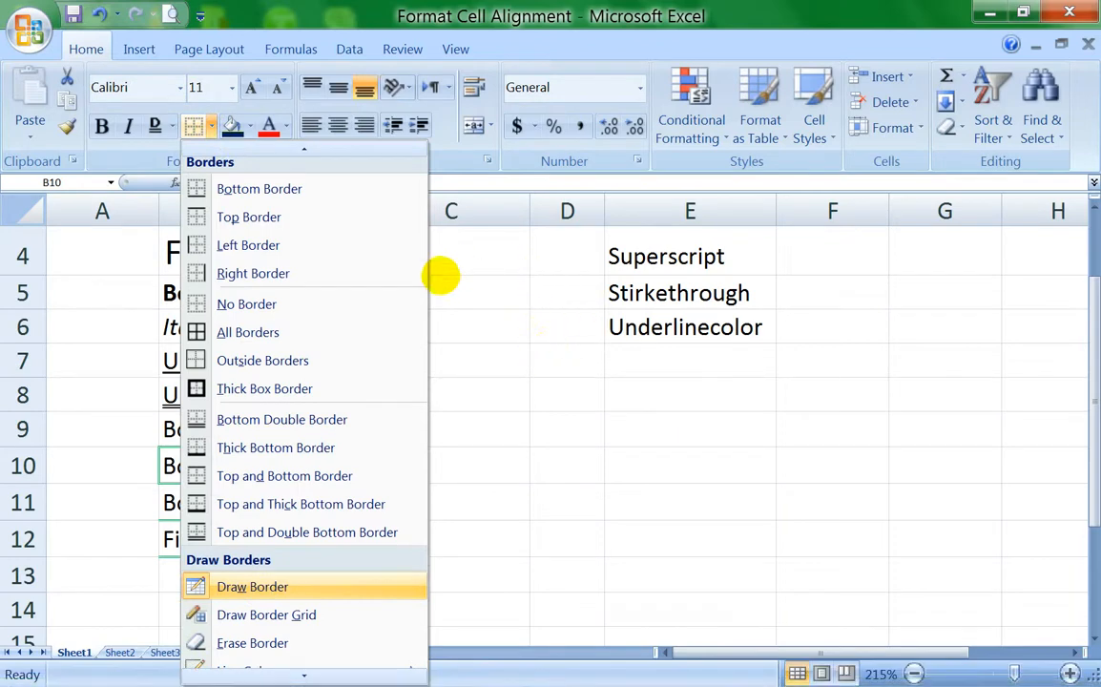
{"action": "left_click", "coordinate": [493, 290]}
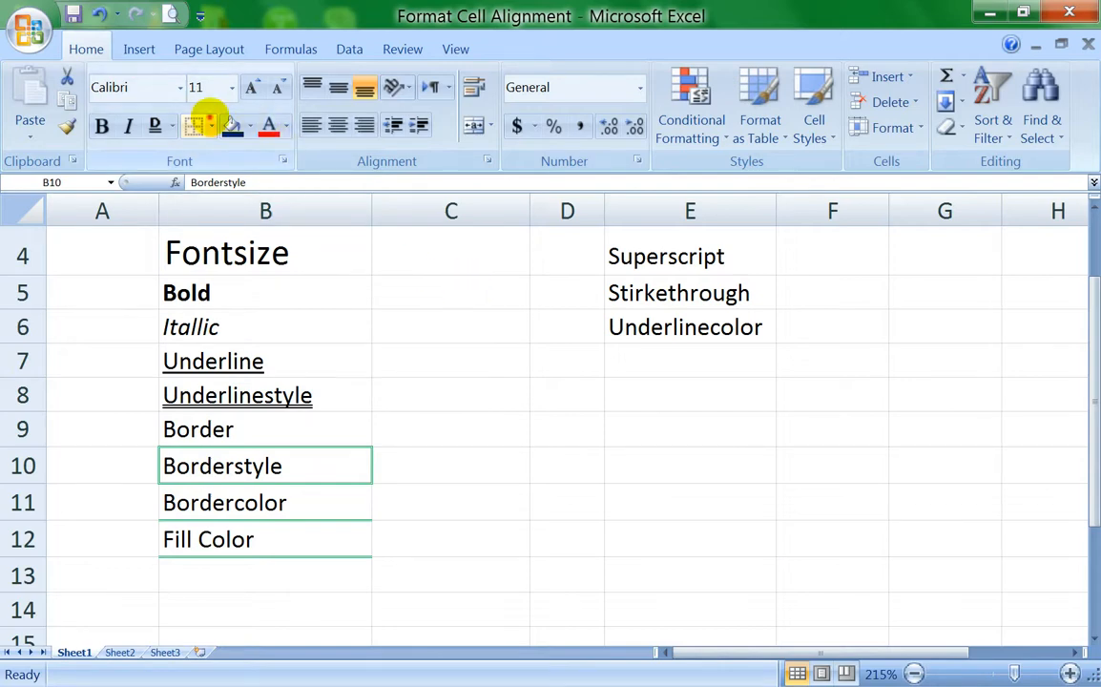
{"action": "left_click", "coordinate": [211, 127]}
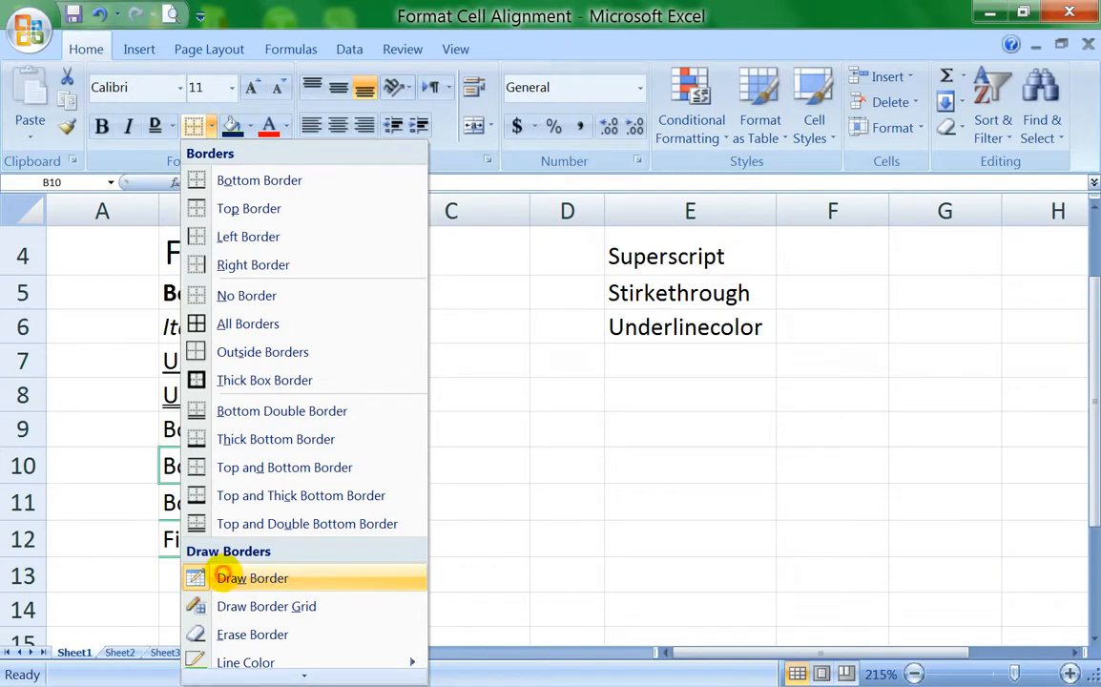
{"action": "left_click", "coordinate": [221, 576]}
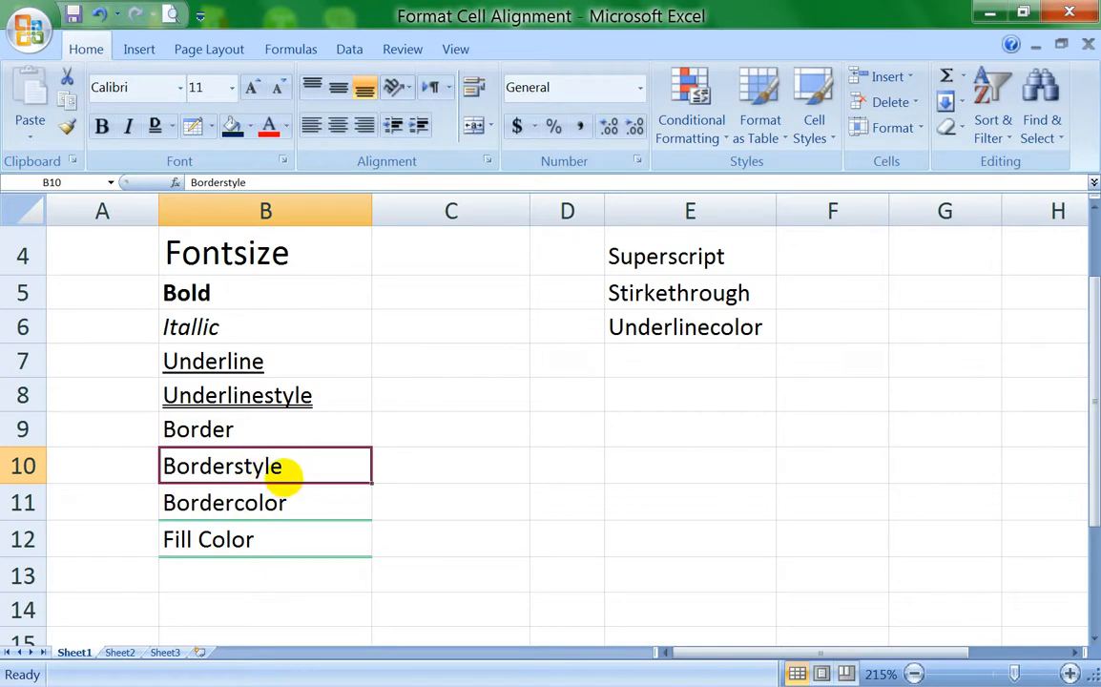
Step: Fill the "Fill Color" cell B12 with the standard light blue color
{"action": "left_click", "coordinate": [285, 542]}
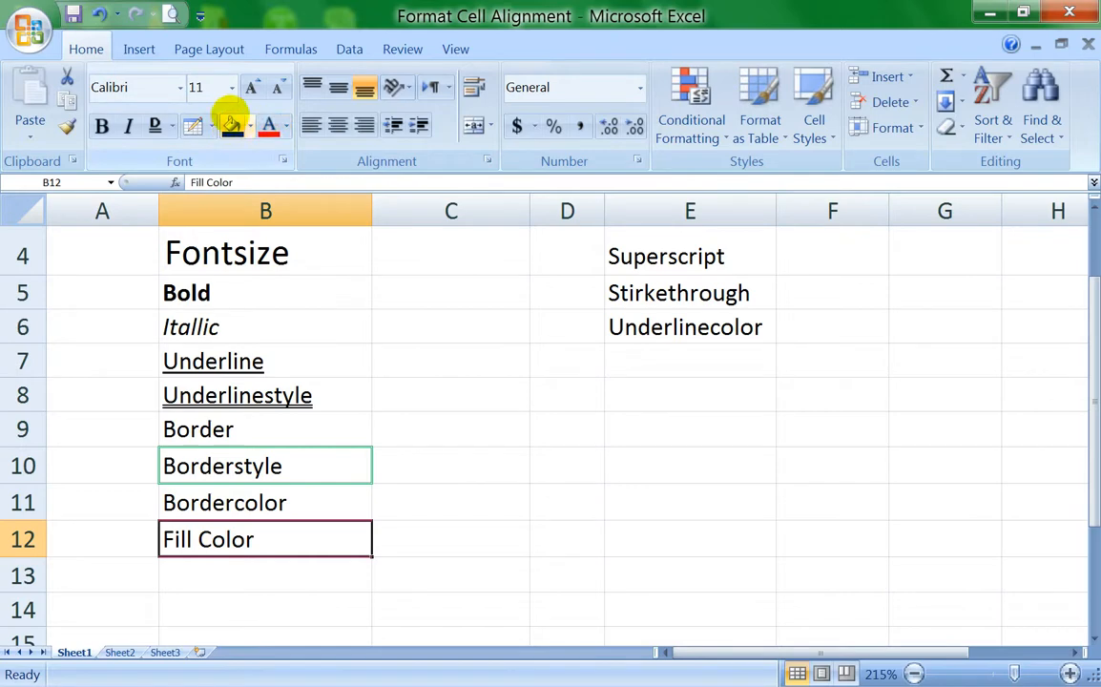
{"action": "left_click", "coordinate": [249, 126]}
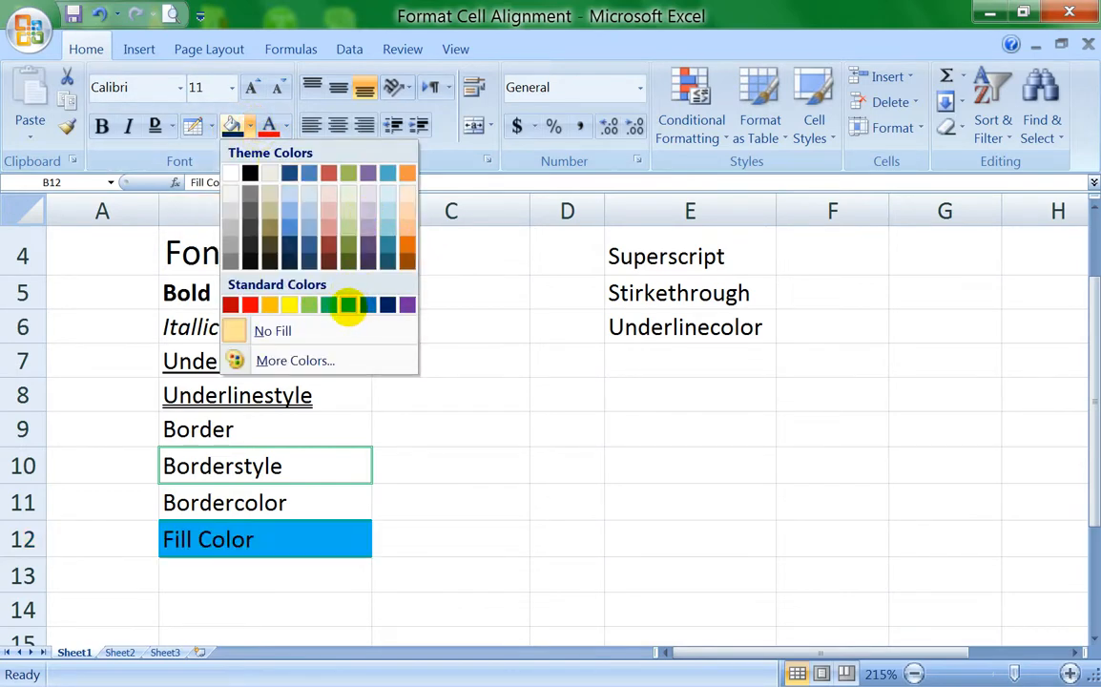
{"action": "left_click", "coordinate": [348, 305]}
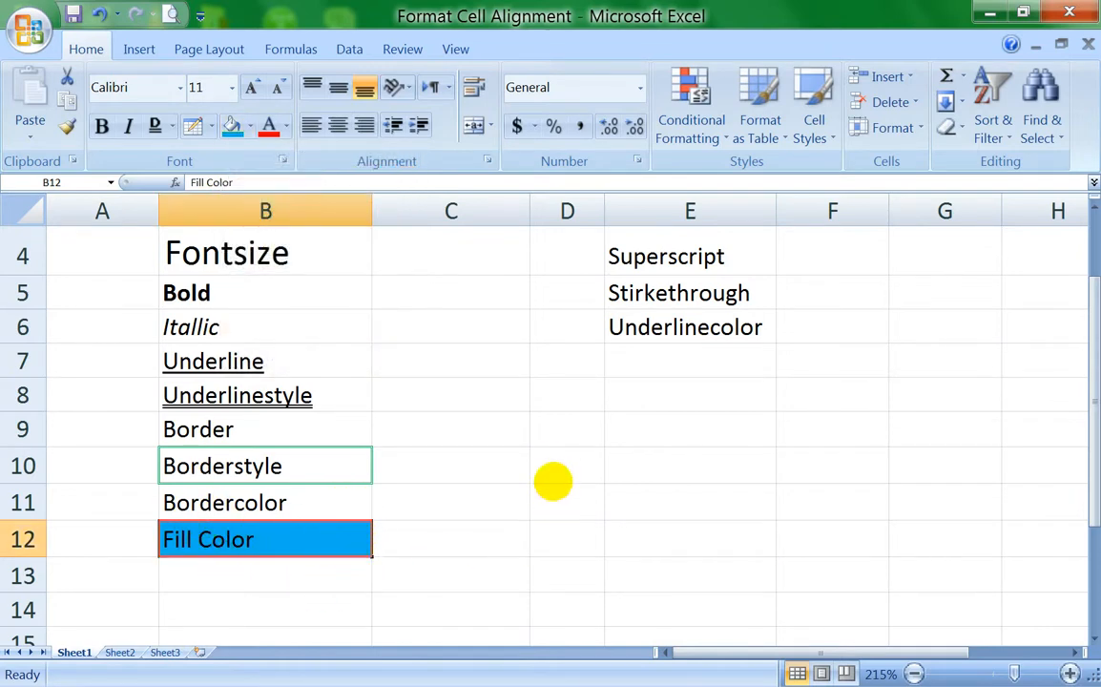
Step: Fill the range D10:D12 with the lightest orange theme color
{"action": "left_click", "coordinate": [552, 461]}
{"action": "left_click_drag", "start_coordinate": [552, 461], "coordinate": [551, 530]}
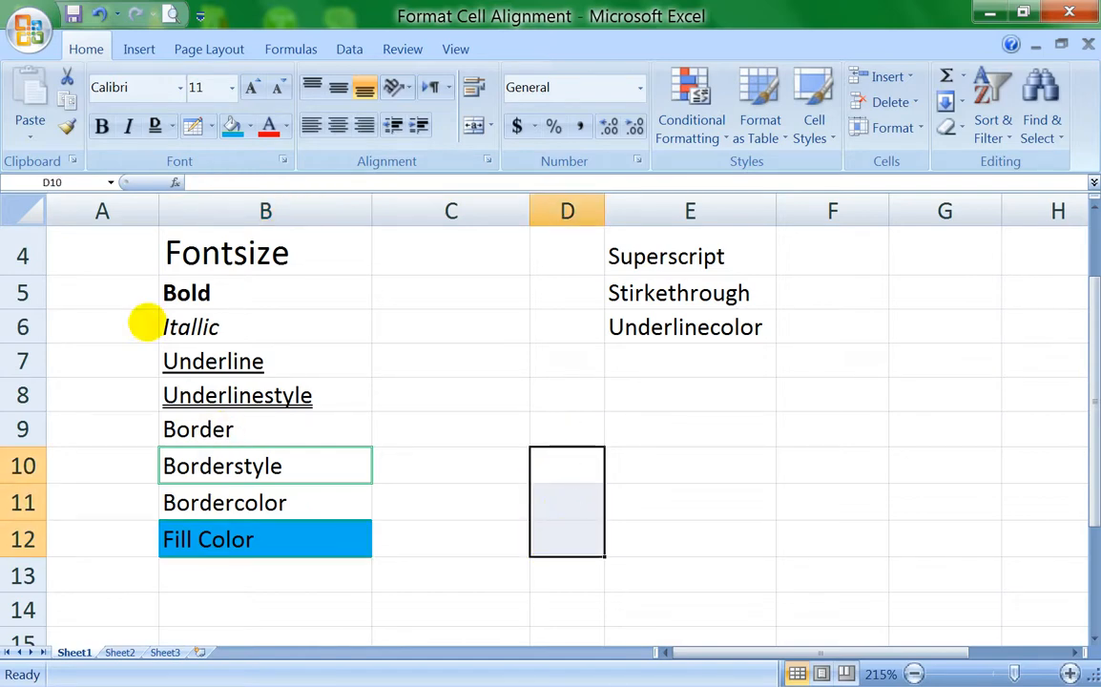
{"action": "left_click", "coordinate": [249, 126]}
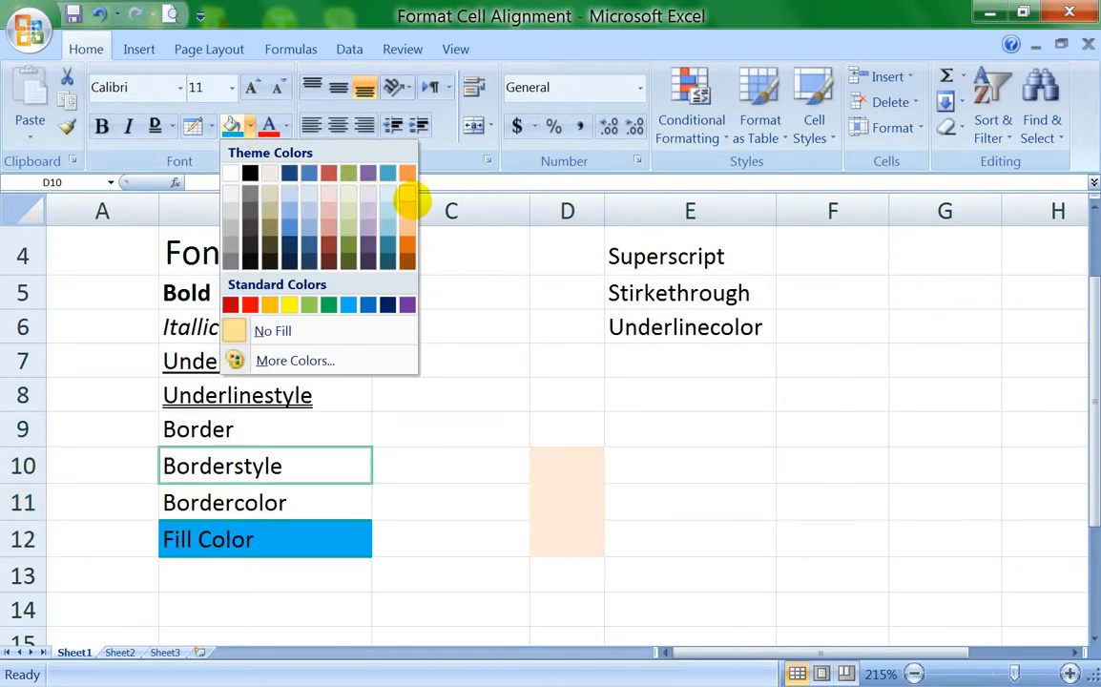
{"action": "left_click", "coordinate": [408, 197]}
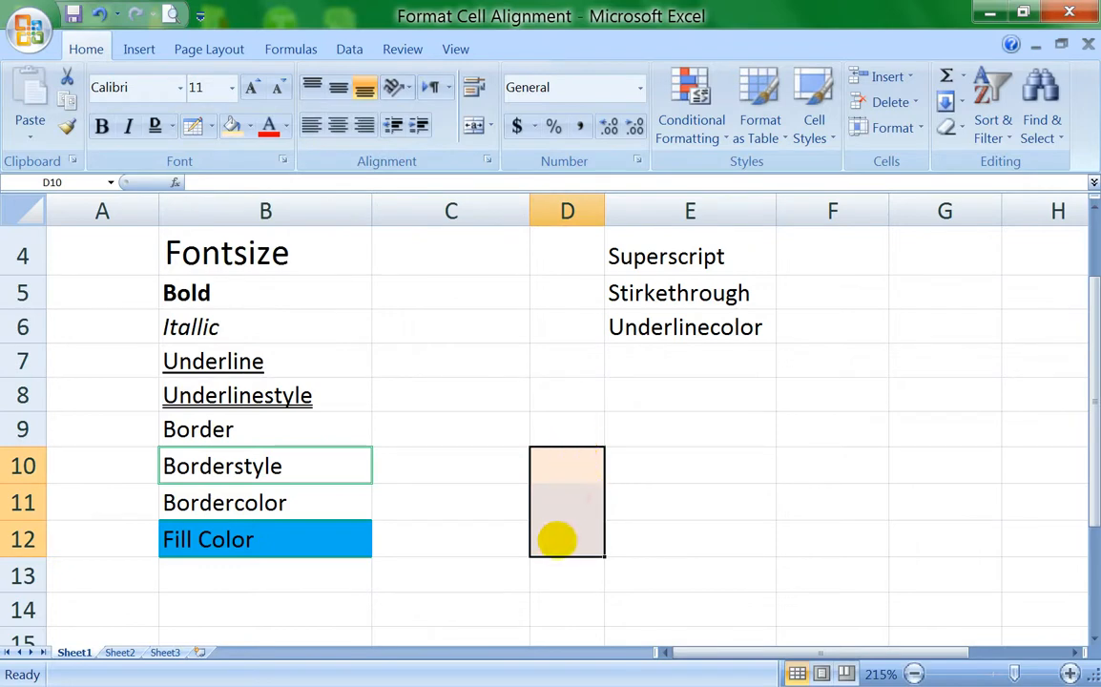
{"action": "left_click_drag", "start_coordinate": [569, 465], "coordinate": [568, 534]}
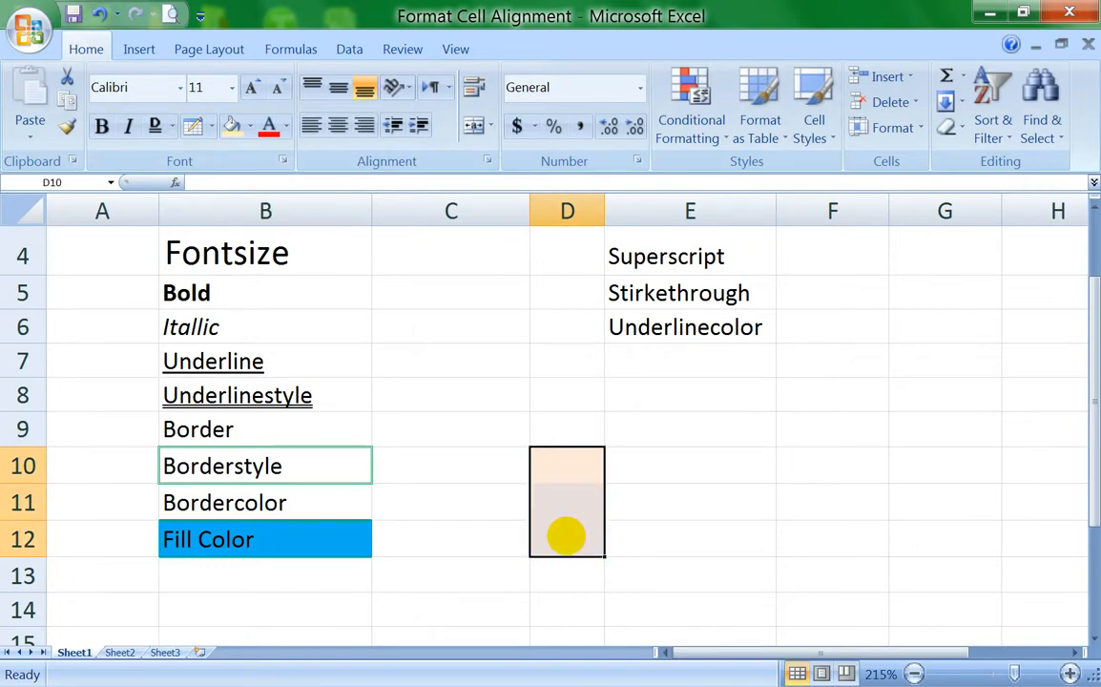
Step: Fill the range B14:D14 with the theme color Blue, Accent 1, Lighter 80%
{"action": "left_click_drag", "start_coordinate": [226, 612], "coordinate": [537, 609]}
{"action": "left_click", "coordinate": [249, 126]}
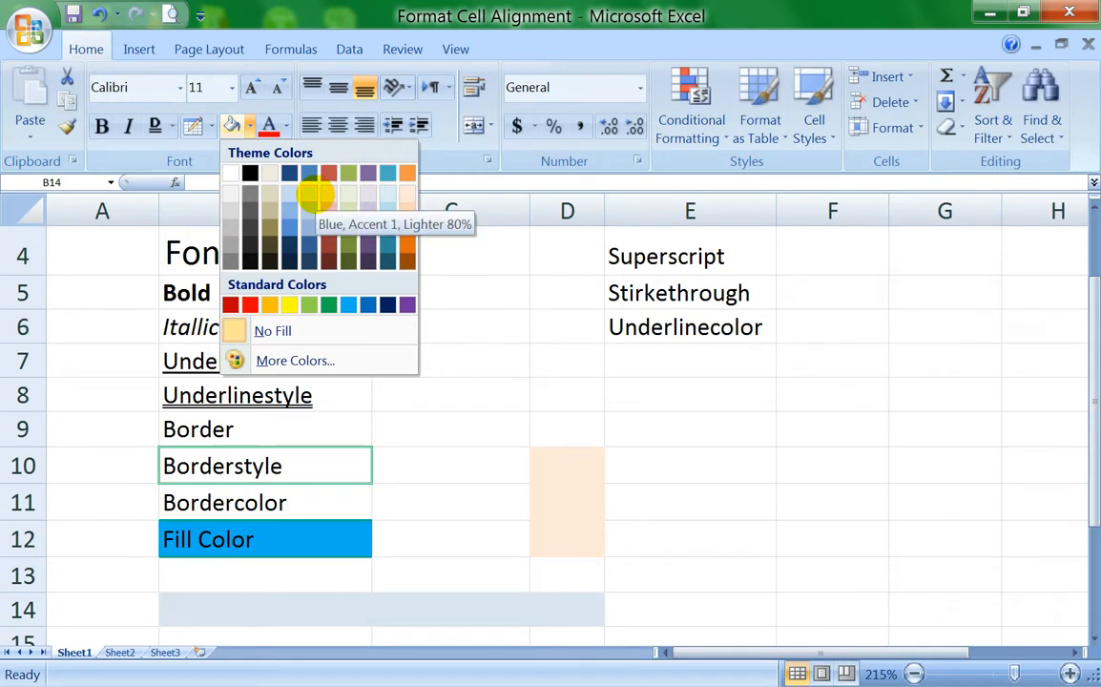
{"action": "left_click", "coordinate": [315, 195]}
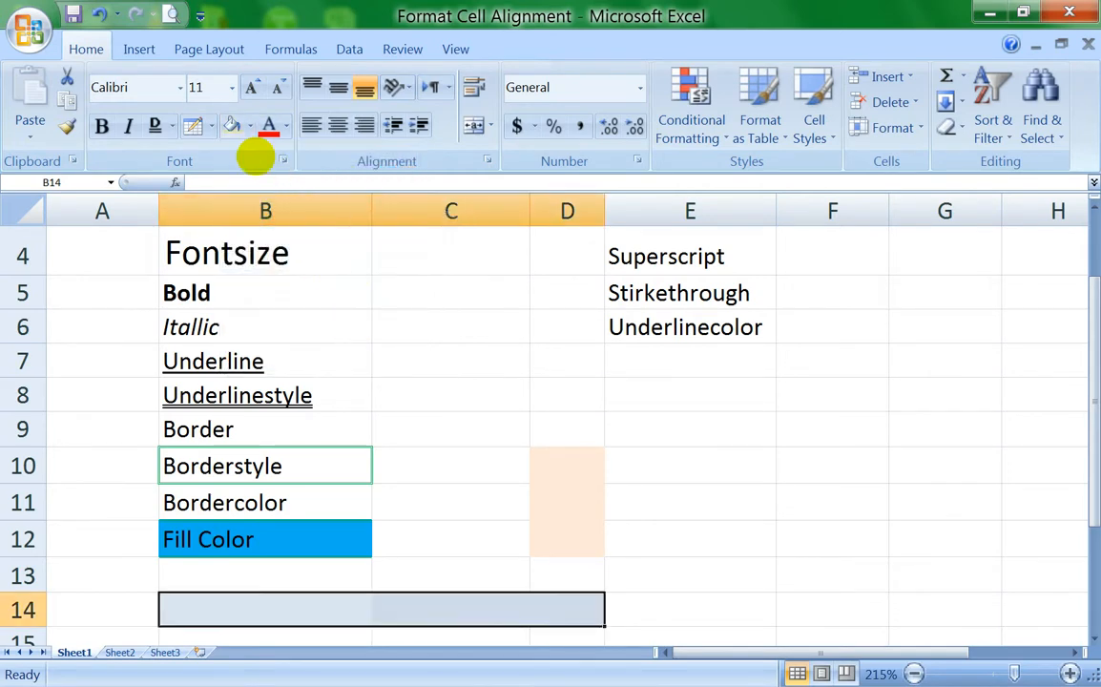
Step: Remove the fill color from the ranges B14:D14 and D10:D12 with the No Fill option
{"action": "left_click", "coordinate": [248, 125]}
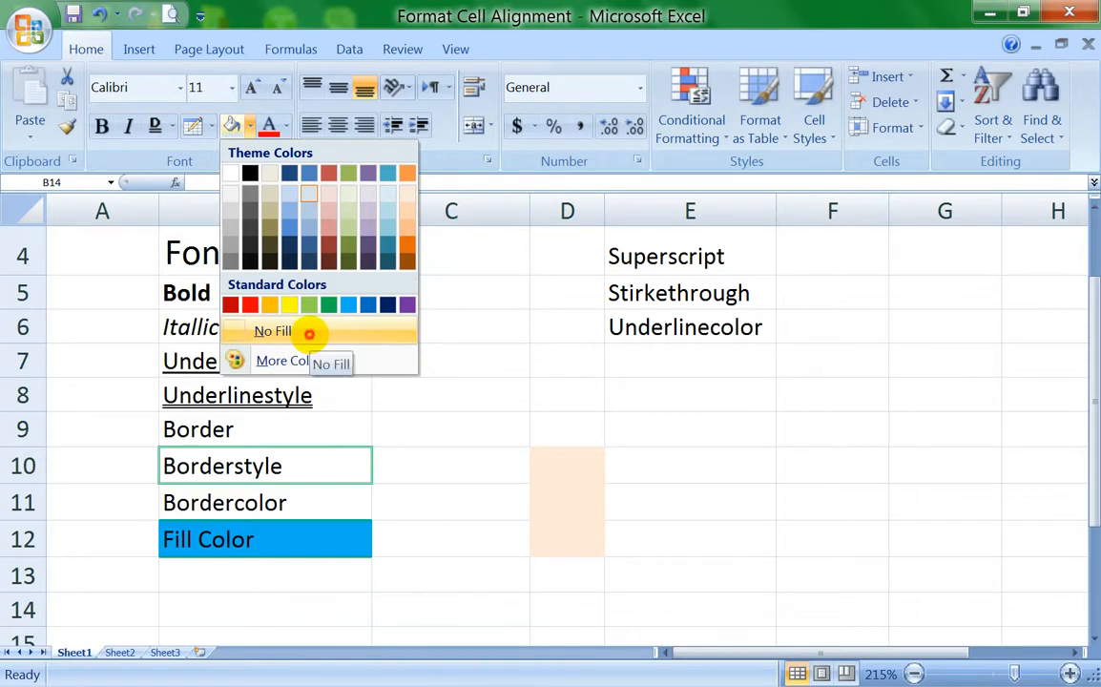
{"action": "left_click", "coordinate": [309, 334]}
{"action": "left_click_drag", "start_coordinate": [591, 458], "coordinate": [599, 534]}
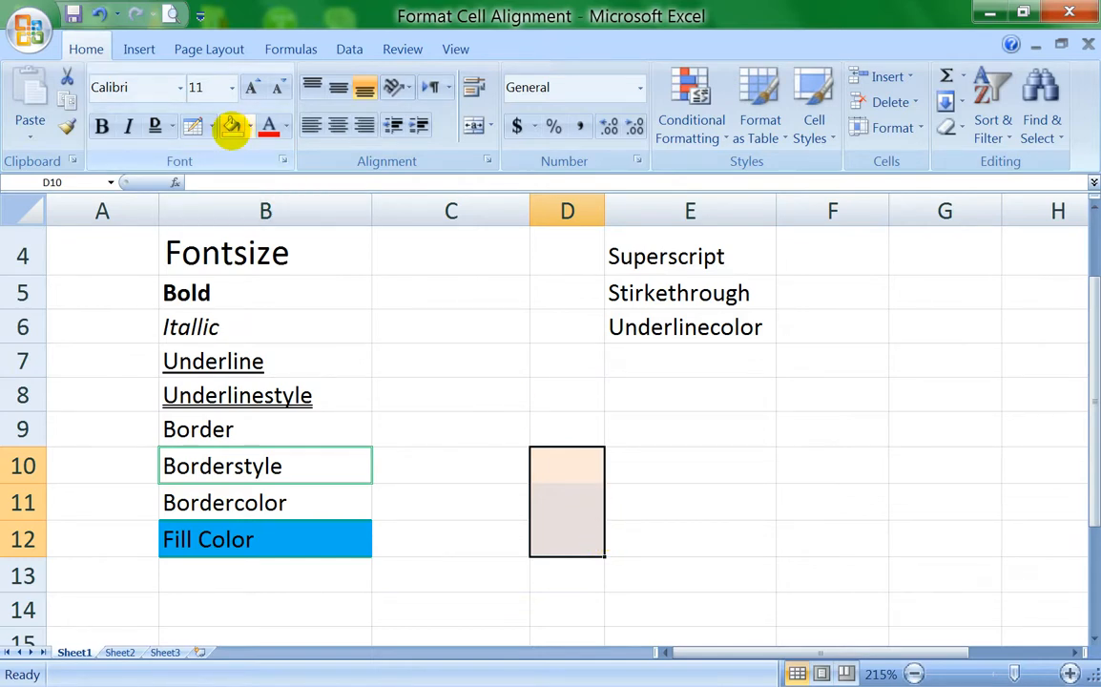
{"action": "left_click", "coordinate": [249, 125]}
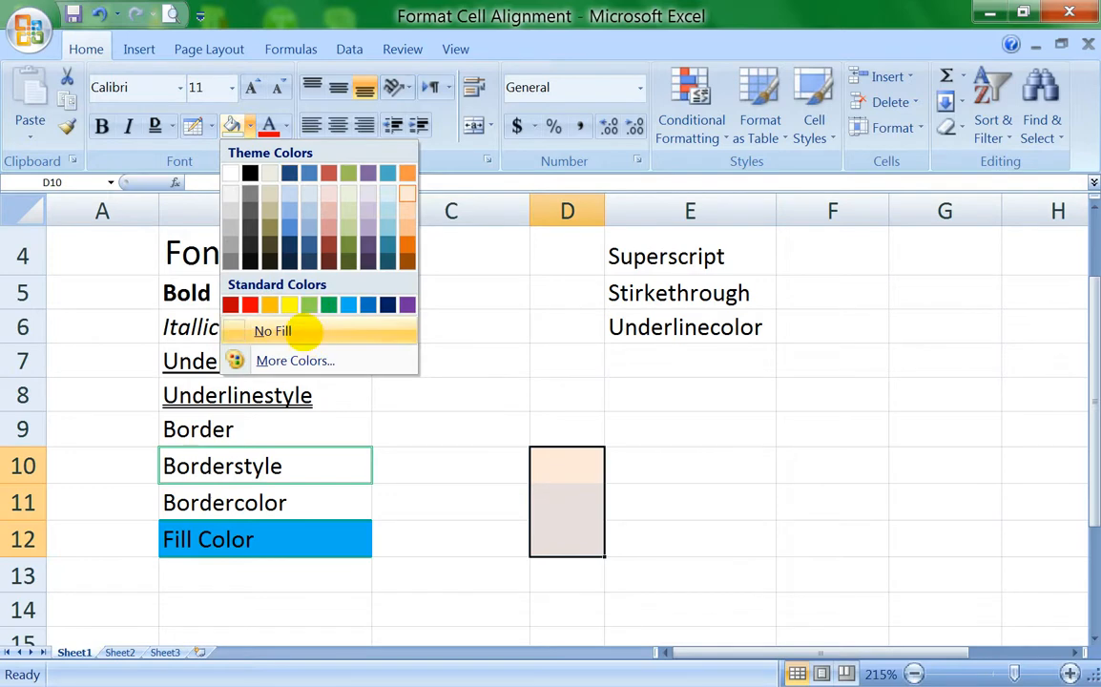
{"action": "left_click", "coordinate": [304, 329]}
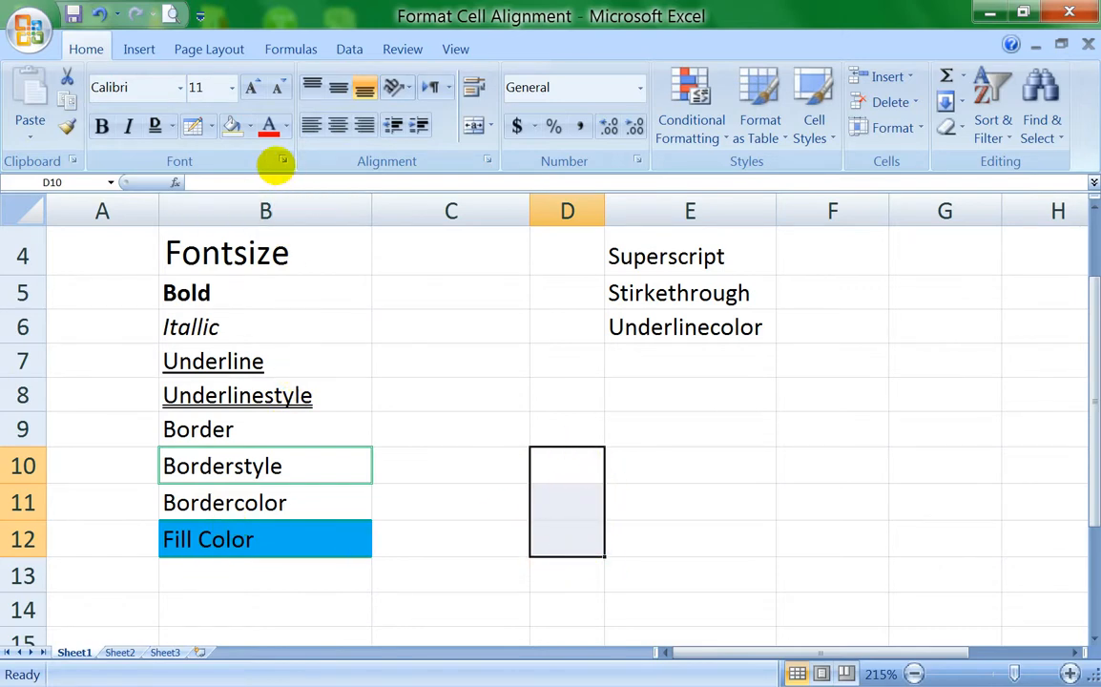
Step: Enter the label "Fontcolor" in cell B13 below the "Fill Color" cell
{"action": "left_click", "coordinate": [236, 577]}
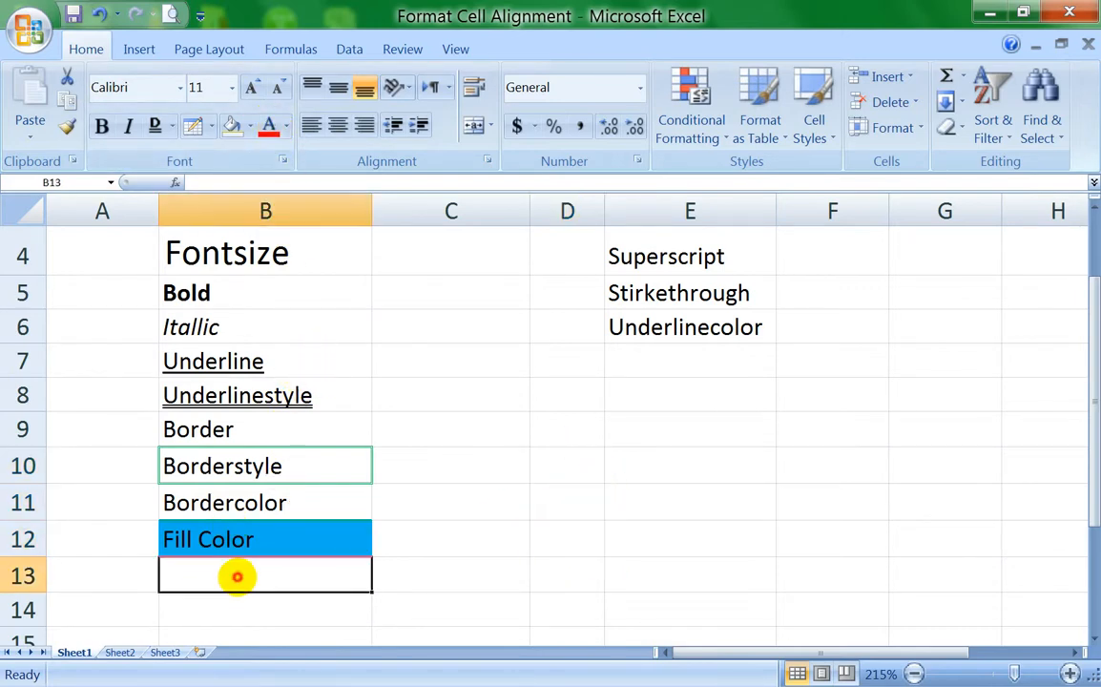
{"action": "type", "text": "Font"}
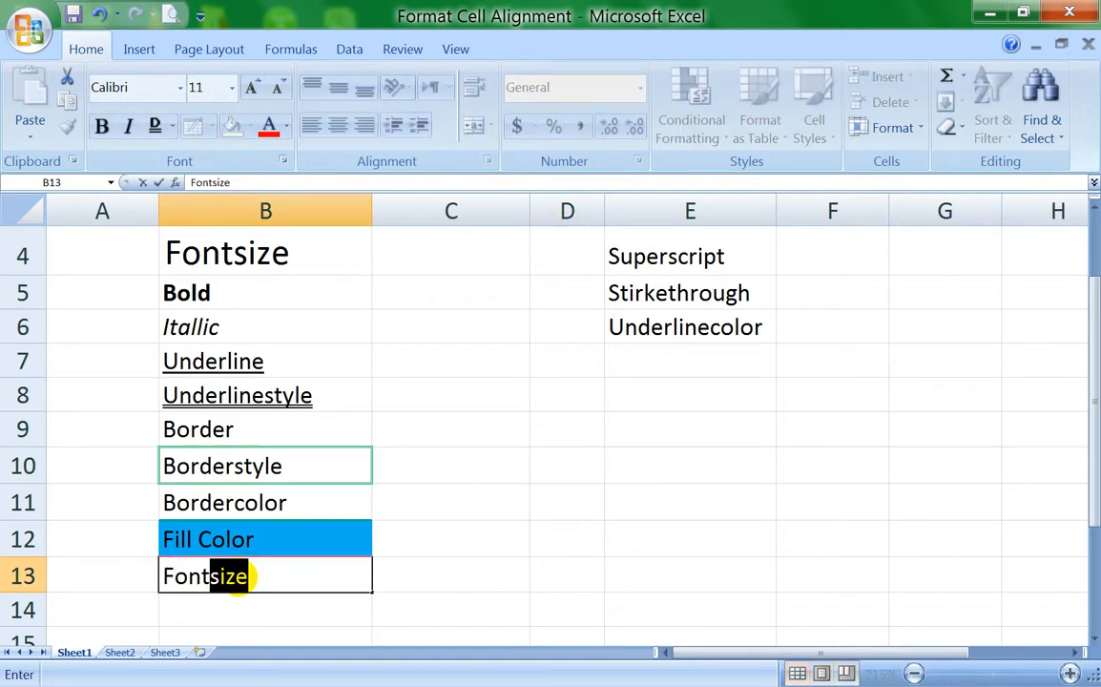
{"action": "type", "text": "cor"}
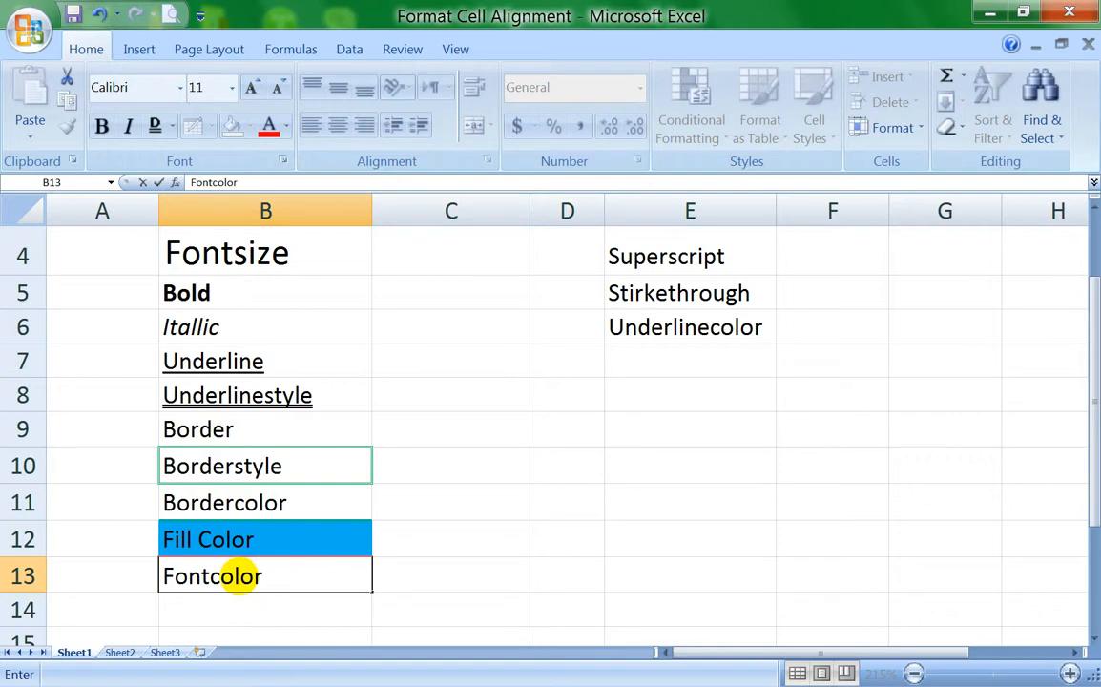
{"action": "key", "text": "Return"}
Step: Change the font color of the "Fontcolor" label in B13 to standard red
{"action": "left_click", "coordinate": [246, 587]}
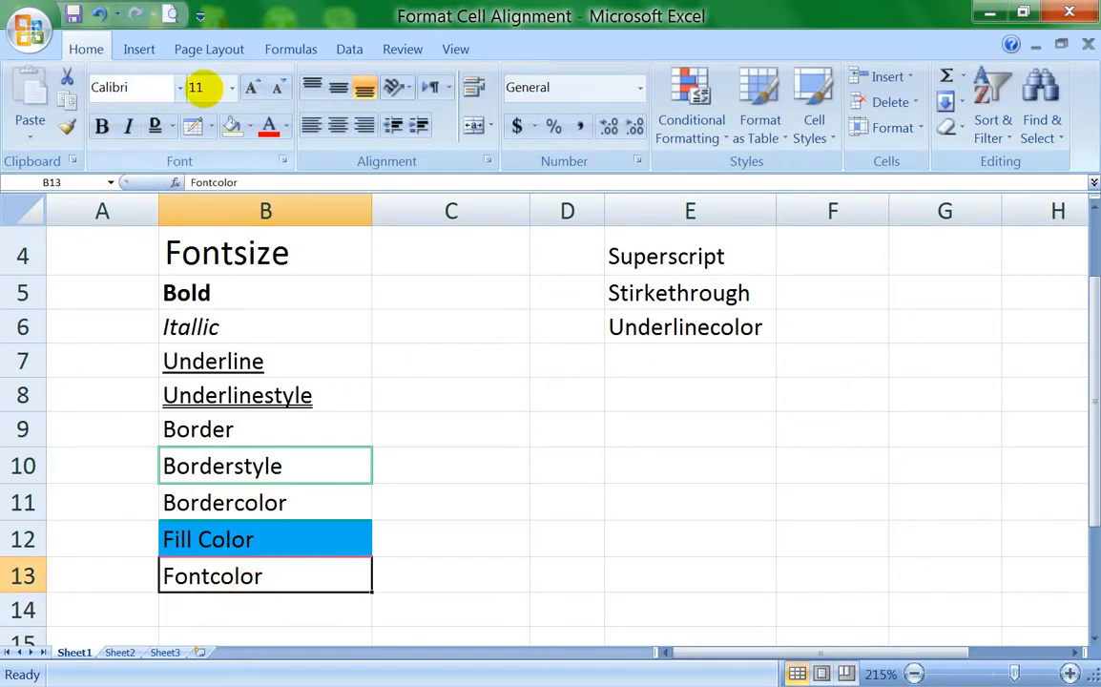
{"action": "left_click", "coordinate": [285, 126]}
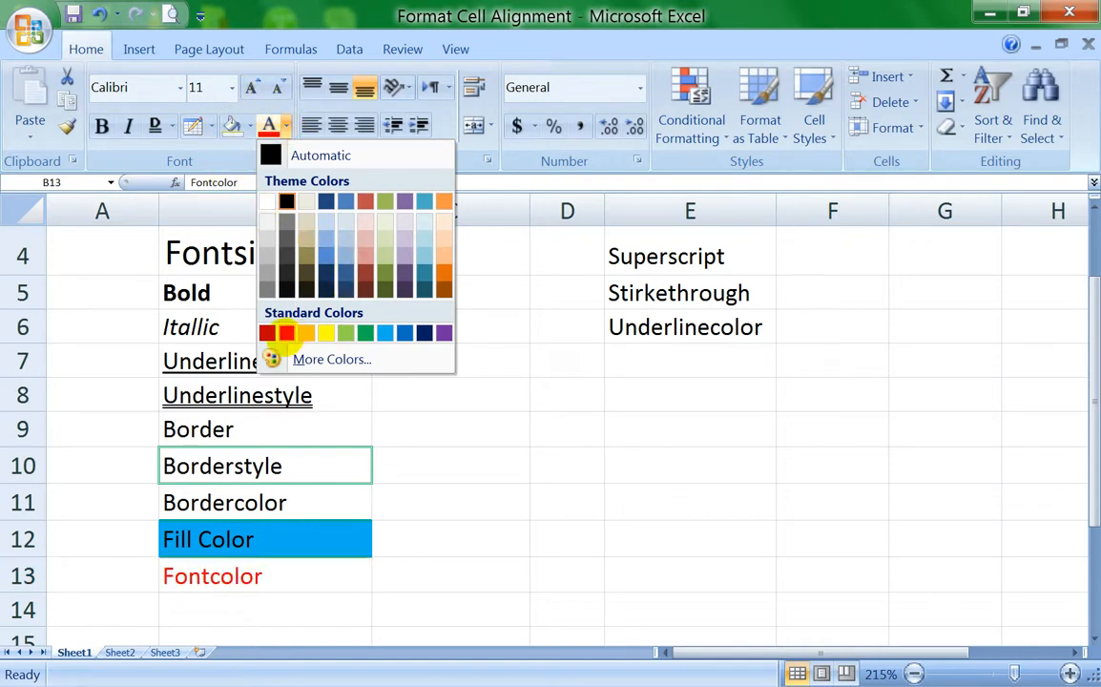
{"action": "left_click", "coordinate": [286, 332]}
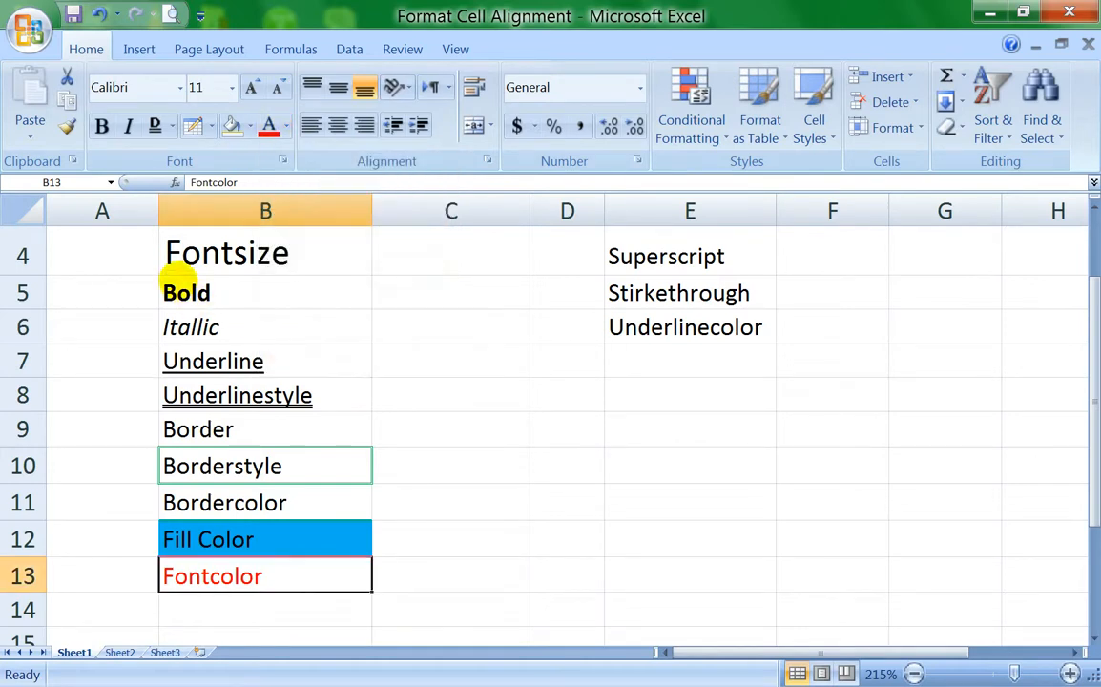
{"action": "scroll", "coordinate": [203, 257], "scroll_direction": "up", "scroll_amount": 1}
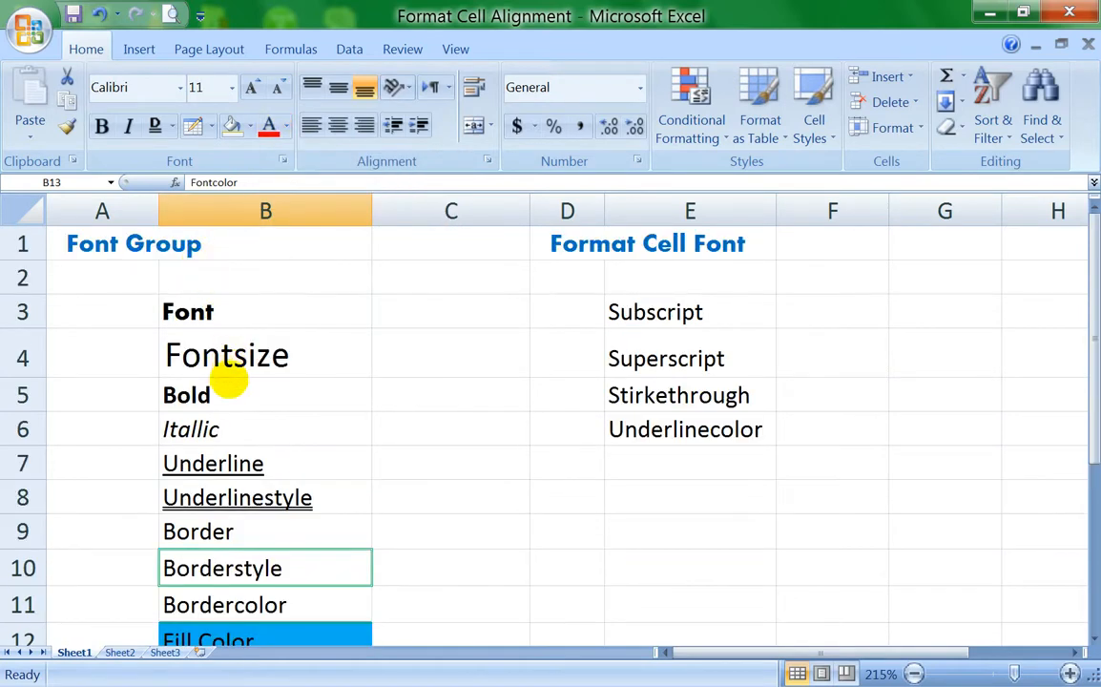
{"action": "scroll", "coordinate": [234, 510], "scroll_direction": "down", "scroll_amount": 1}
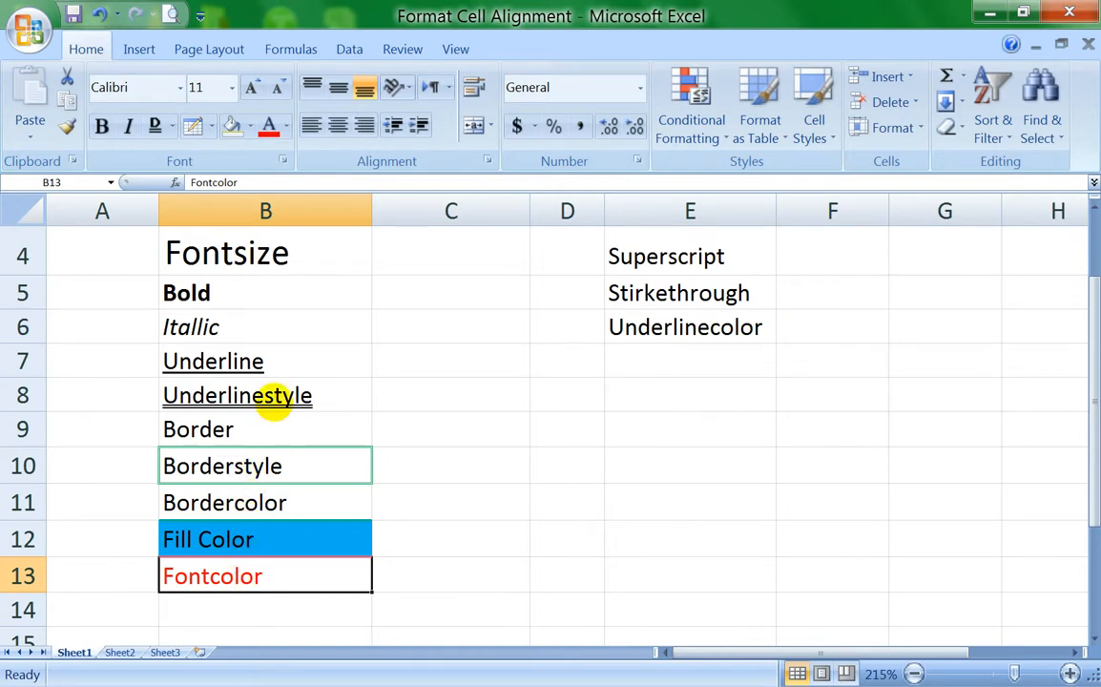
{"action": "scroll", "coordinate": [274, 399], "scroll_direction": "up", "scroll_amount": 1}
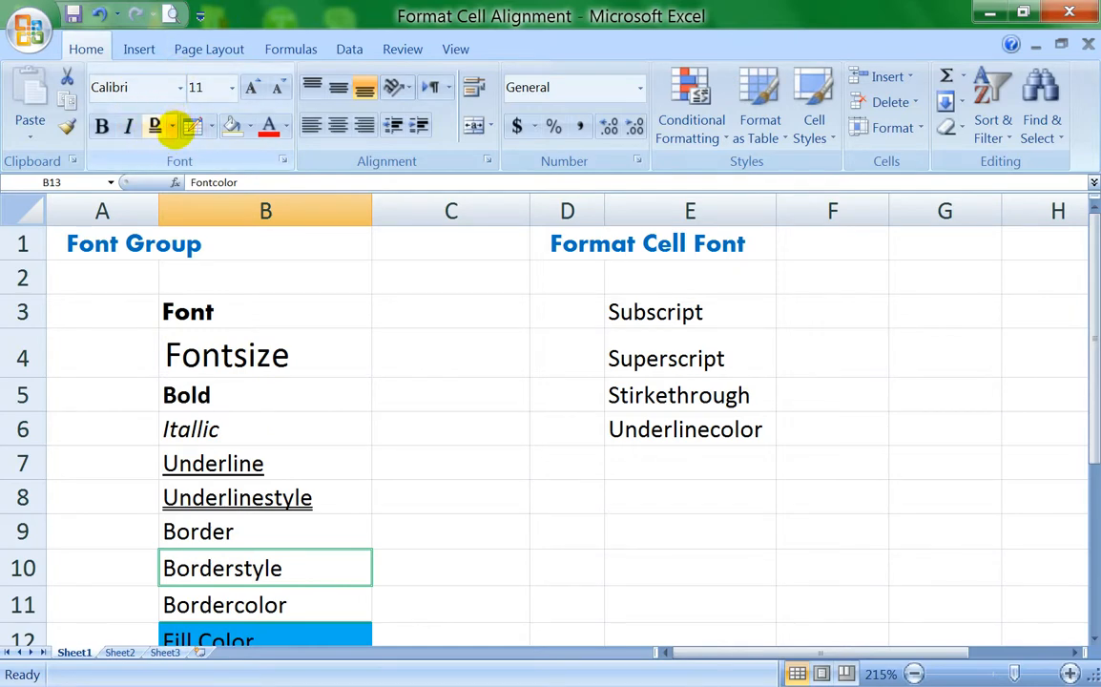
{"action": "left_click", "coordinate": [172, 127]}
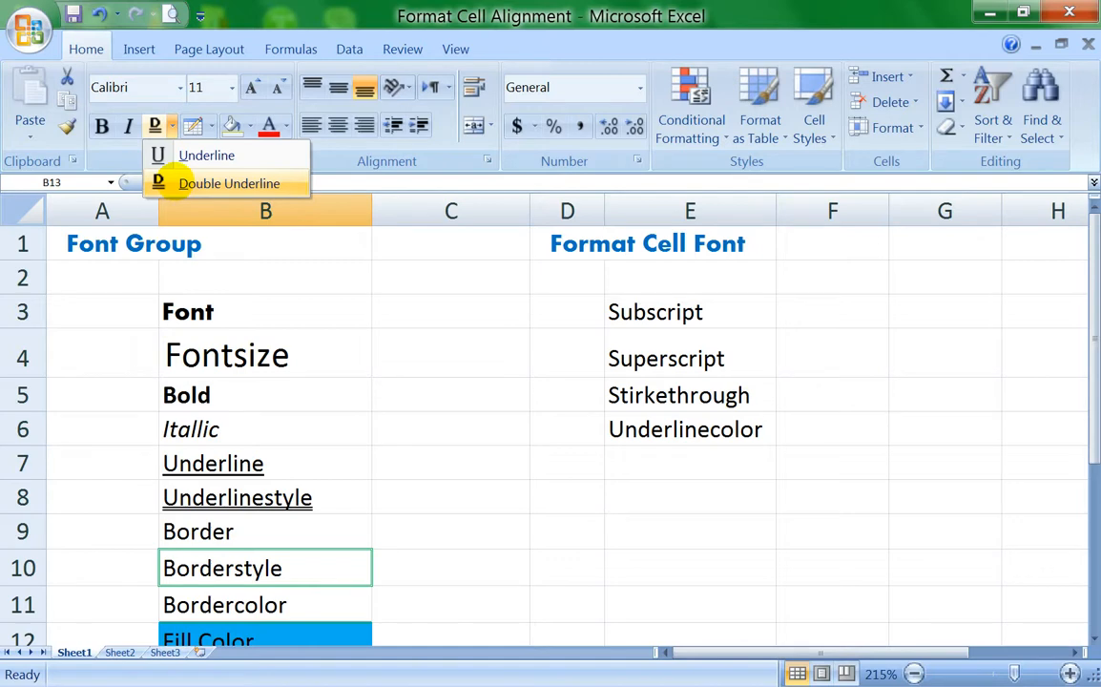
Step: Examine the font settings for the "Underlinestyle" label in B8 in the Format Cells dialog, including the available underline styles and colors
{"action": "left_click", "coordinate": [291, 497]}
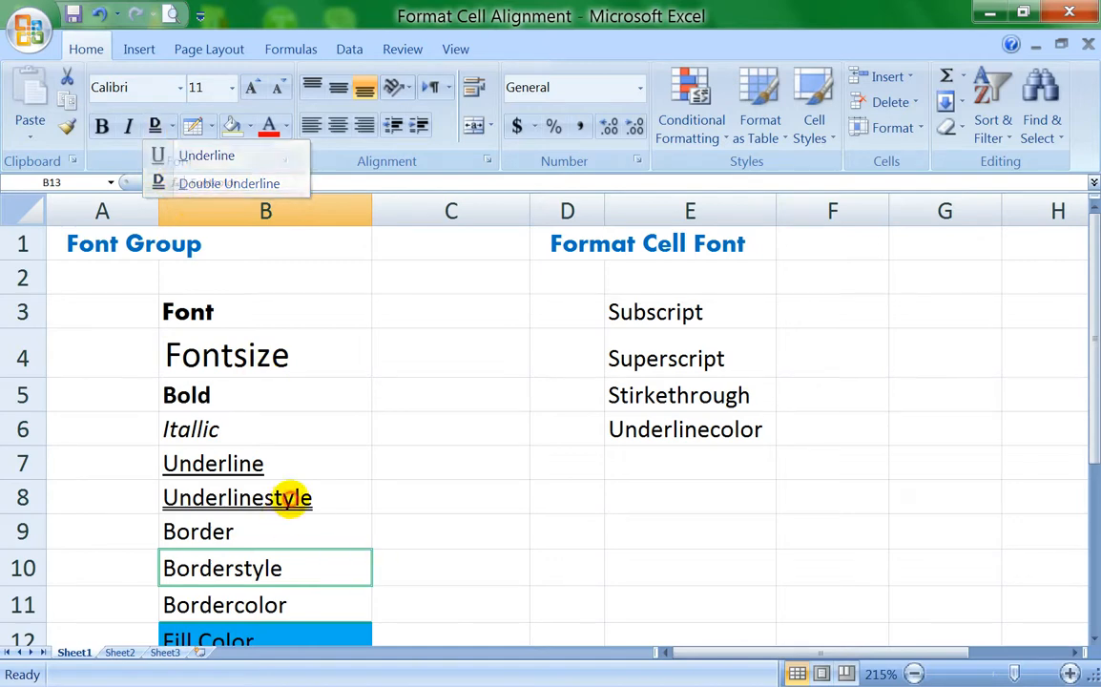
{"action": "left_click", "coordinate": [291, 497]}
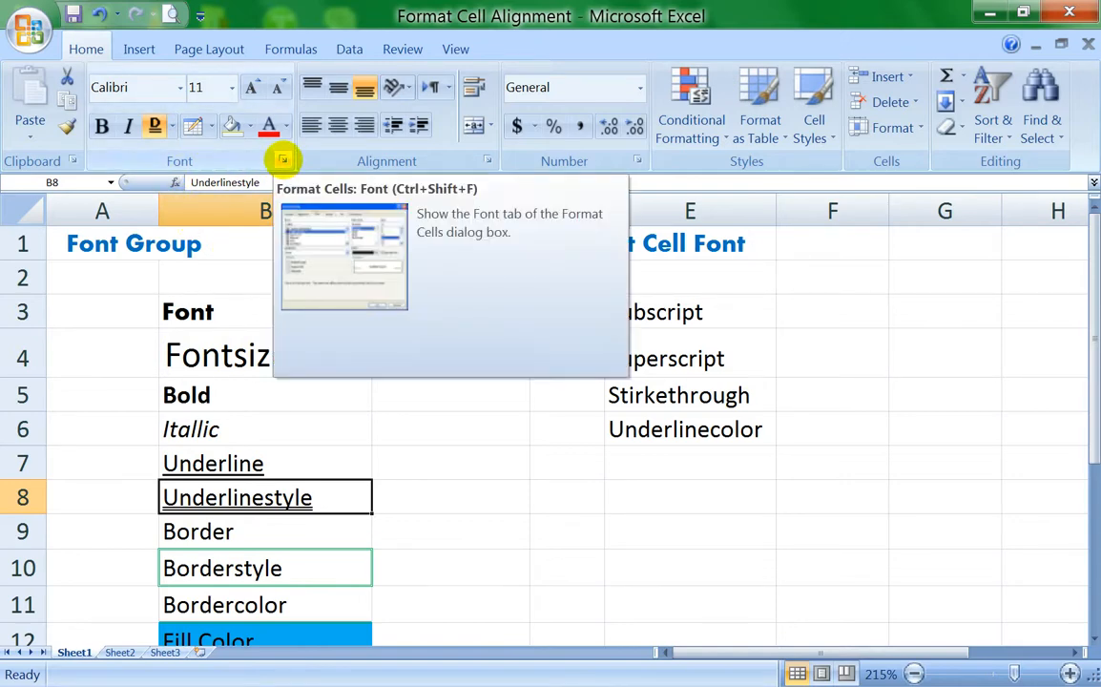
{"action": "left_click", "coordinate": [283, 159]}
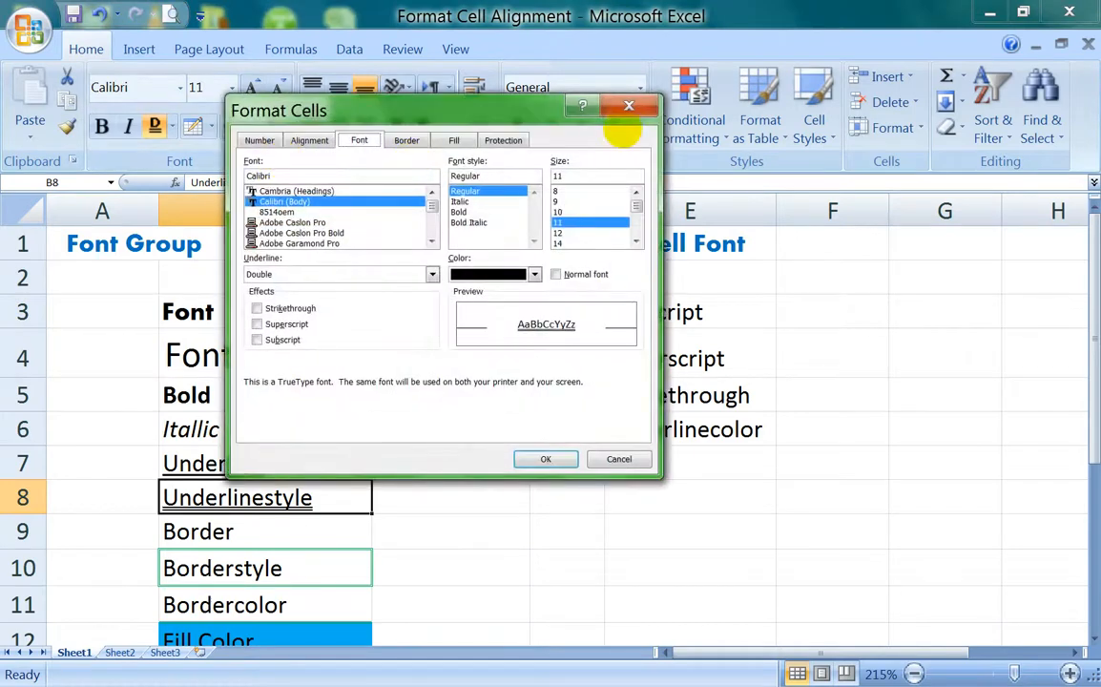
{"action": "left_click", "coordinate": [629, 105]}
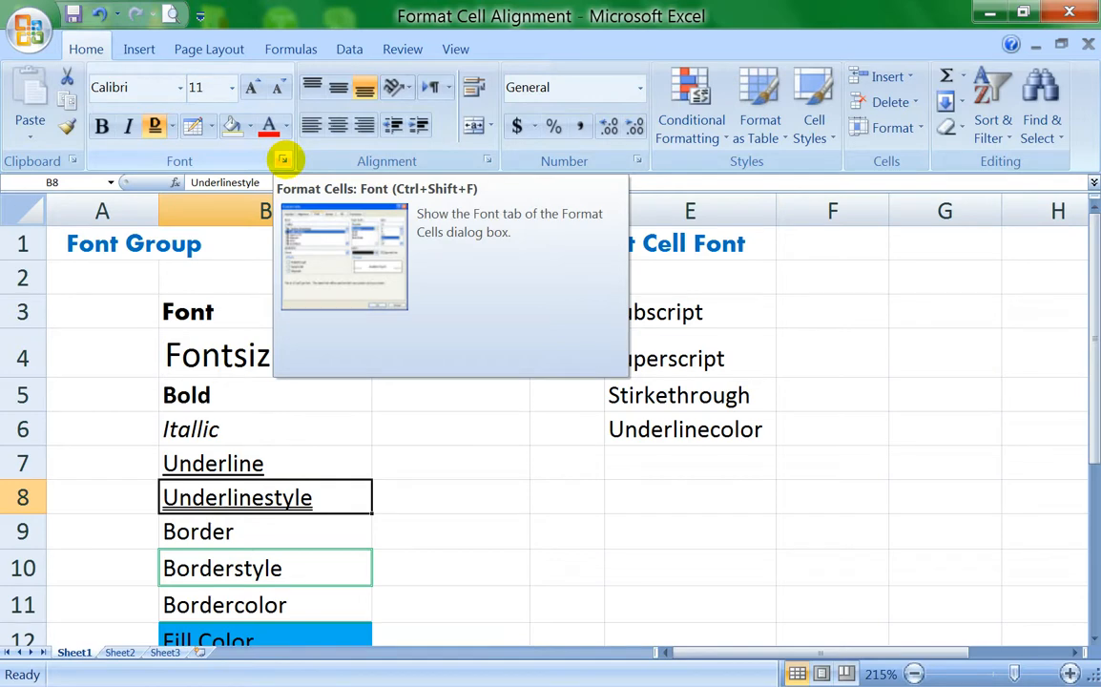
{"action": "left_click", "coordinate": [284, 160]}
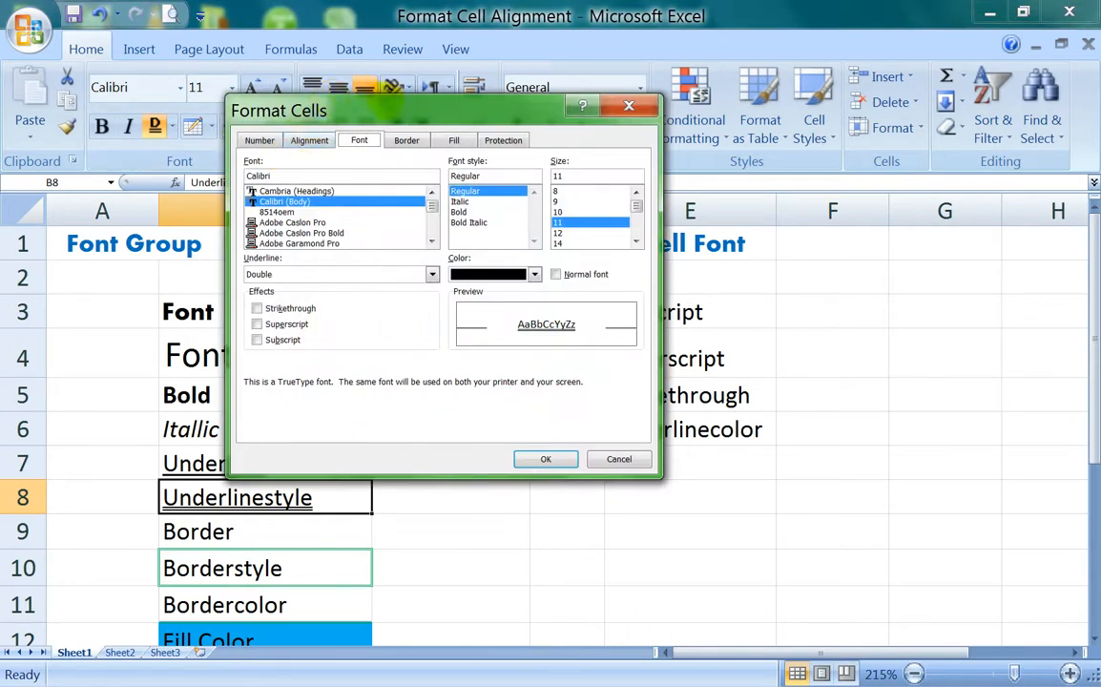
{"action": "left_click_drag", "start_coordinate": [385, 105], "coordinate": [356, 170]}
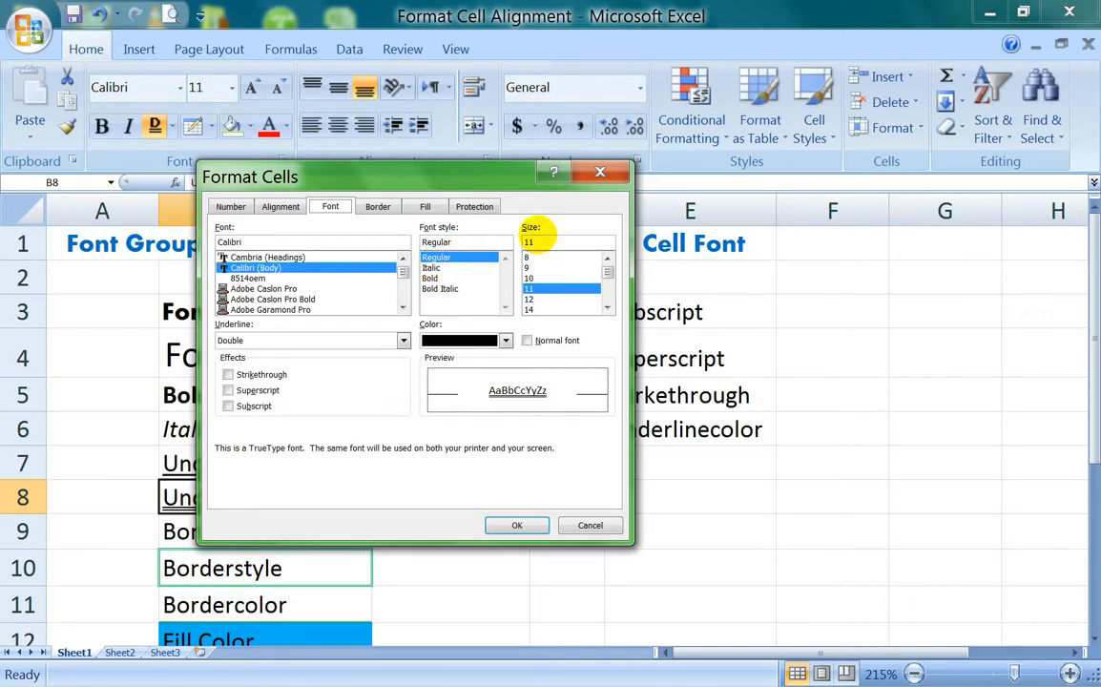
{"action": "left_click", "coordinate": [403, 341]}
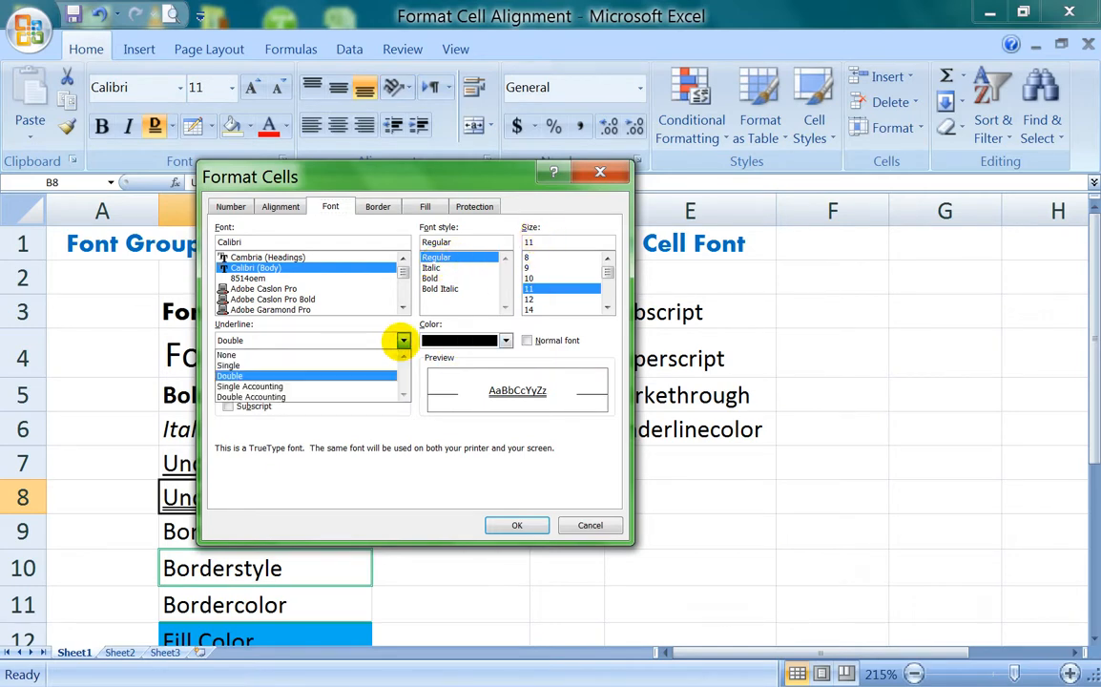
{"action": "left_click", "coordinate": [402, 341]}
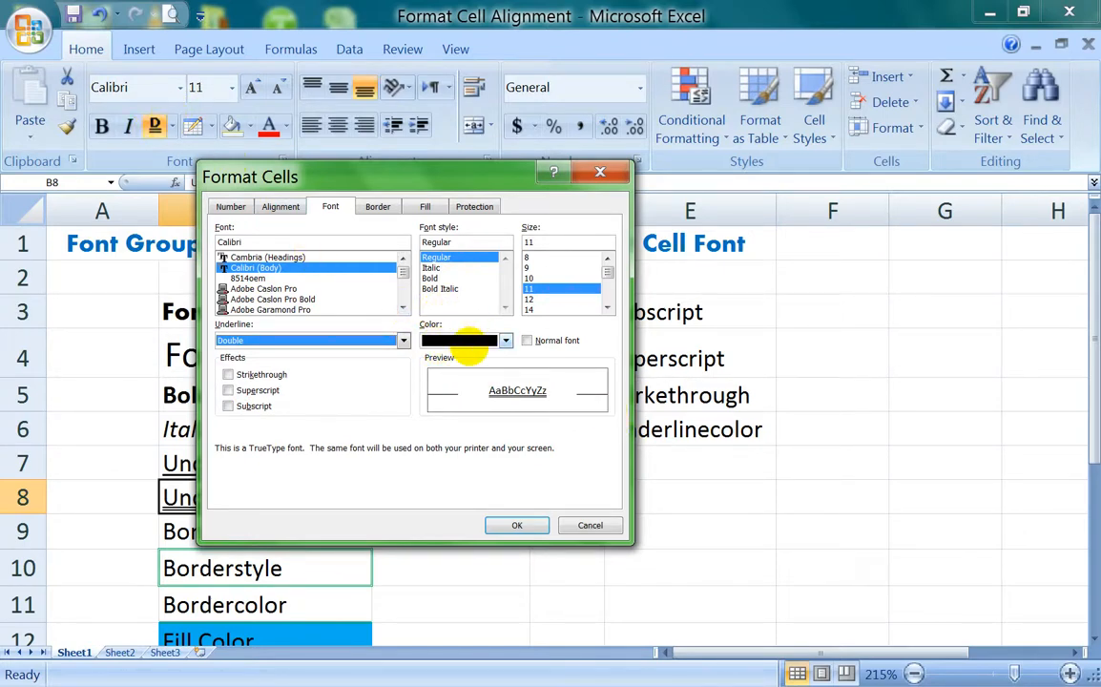
{"action": "left_click", "coordinate": [506, 341]}
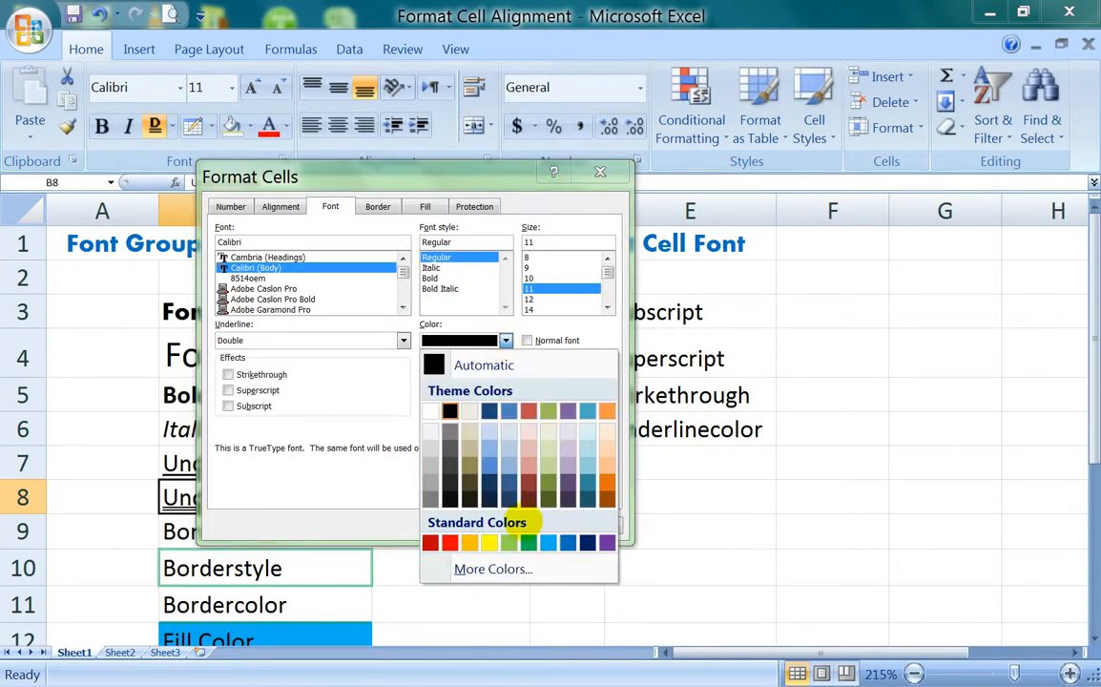
{"action": "left_click", "coordinate": [359, 409]}
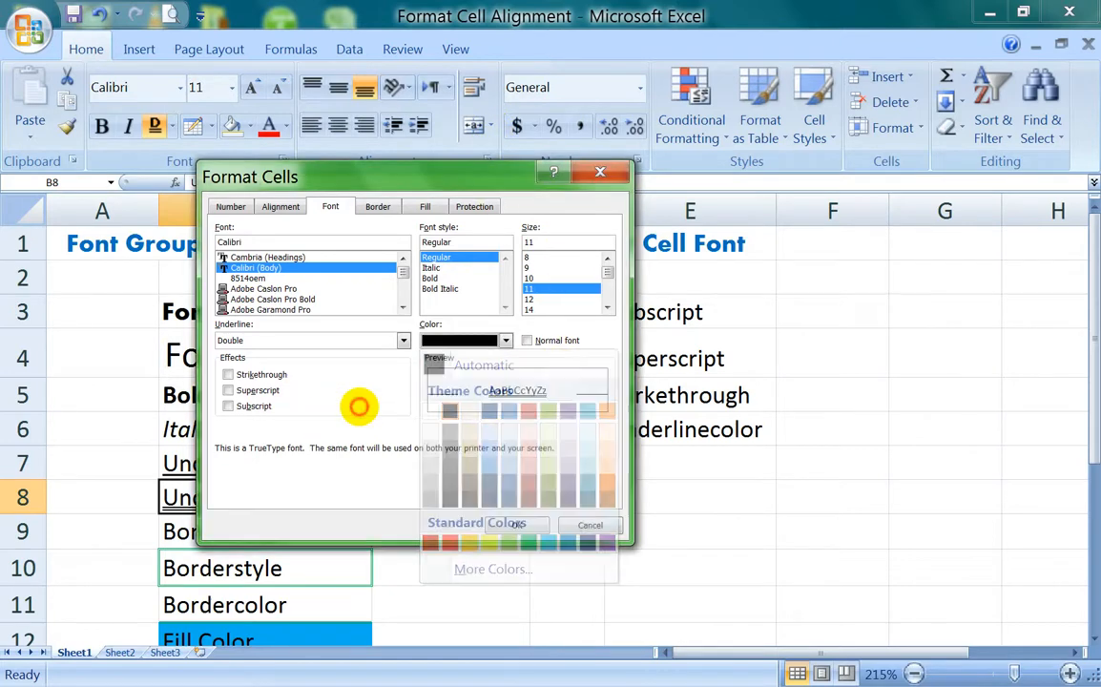
Step: Change the font color of the "Underlinestyle" label in B8 to standard orange through the Format Cells dialog
{"action": "left_click_drag", "start_coordinate": [485, 179], "coordinate": [716, 106]}
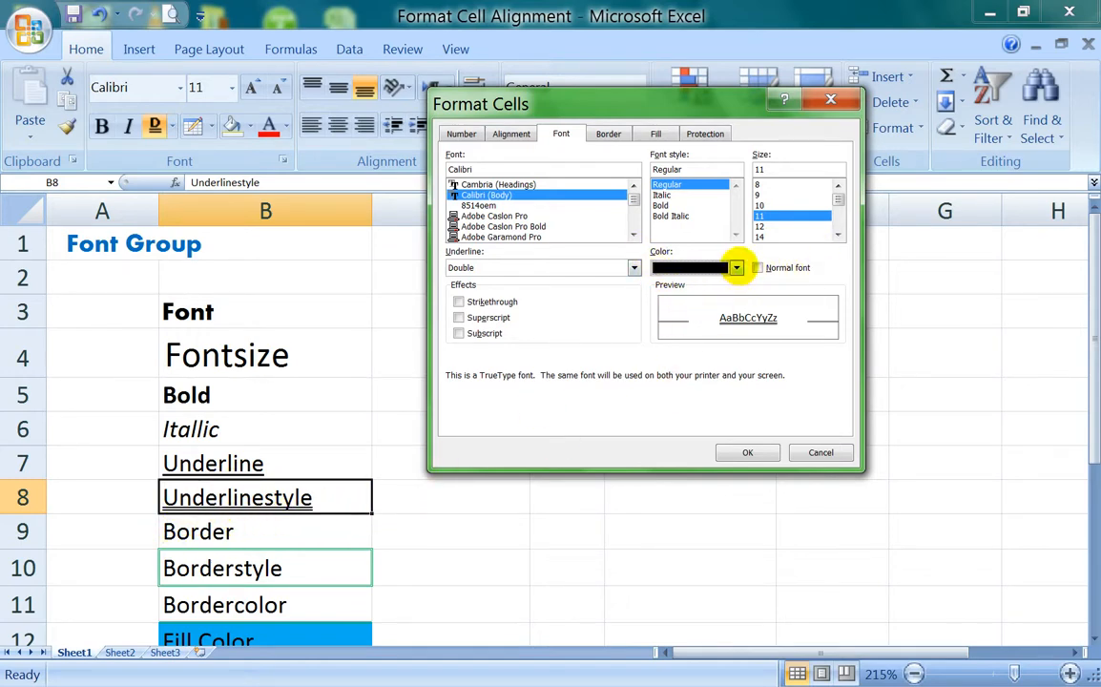
{"action": "left_click", "coordinate": [737, 267]}
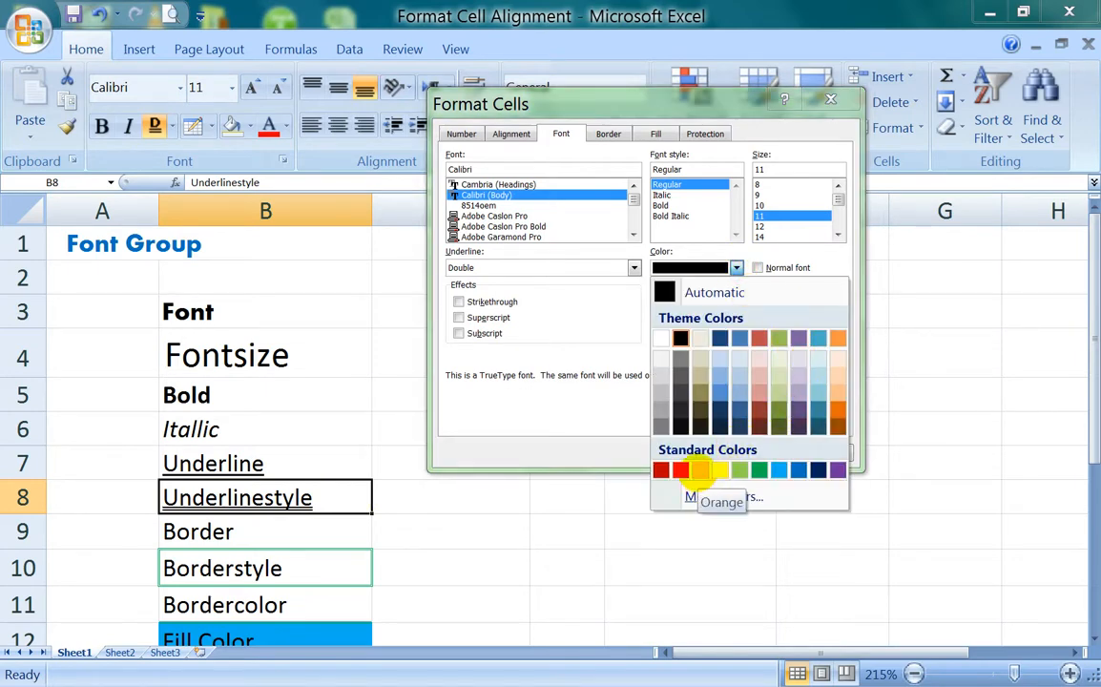
{"action": "left_click", "coordinate": [701, 469]}
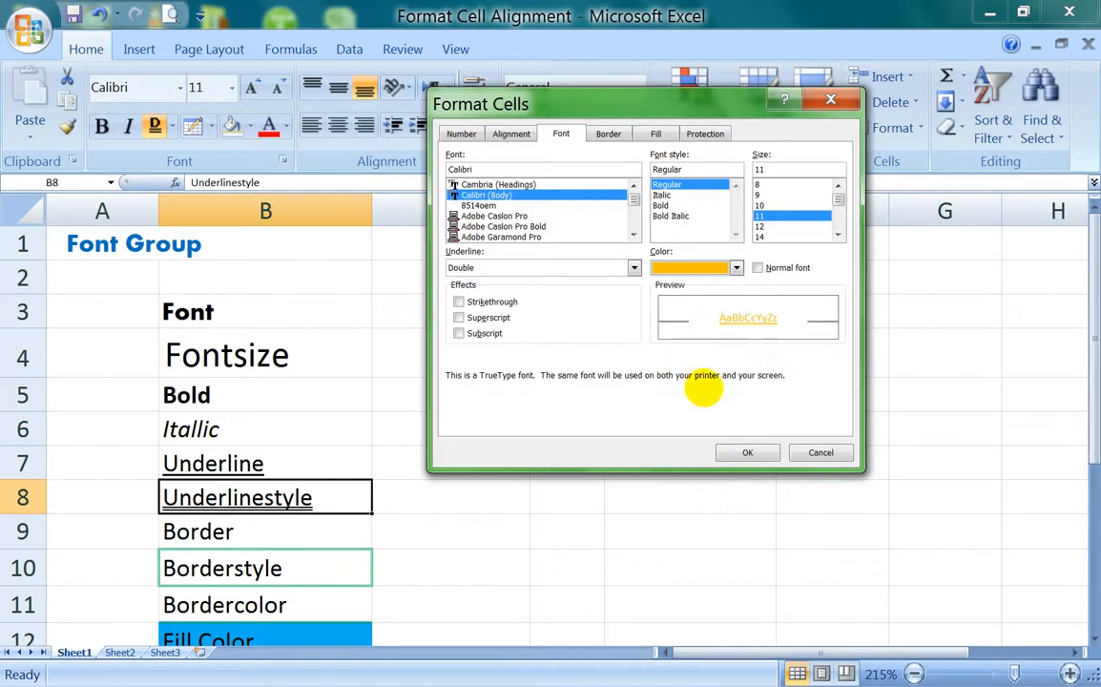
{"action": "left_click", "coordinate": [740, 452]}
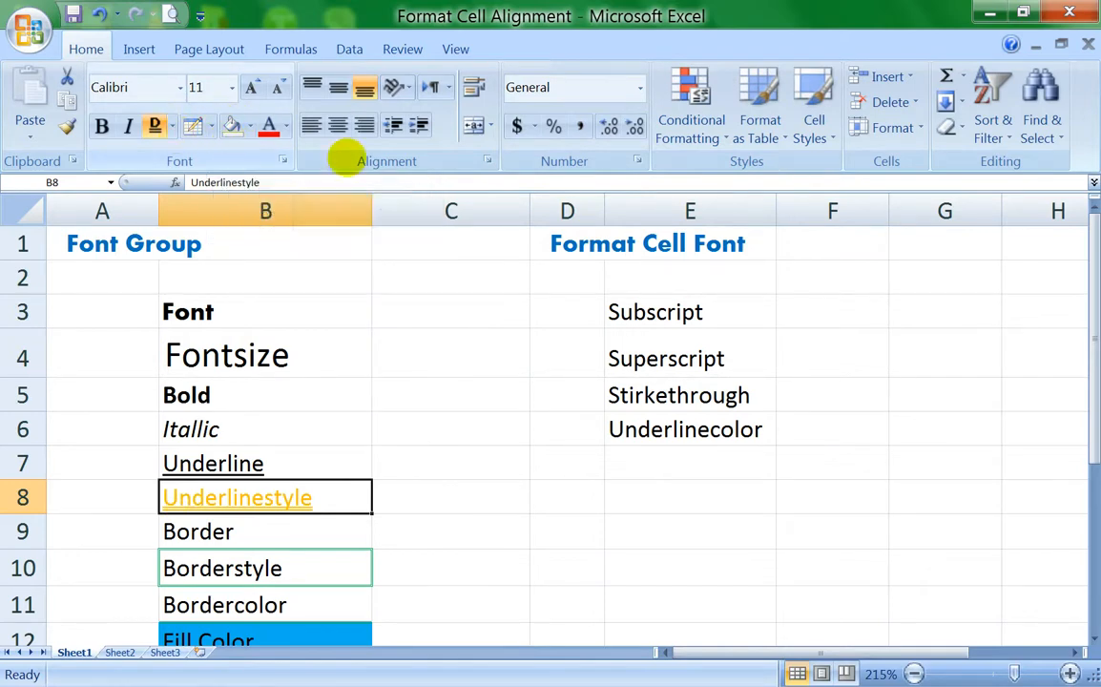
Step: Try setting the font color of the "Underlinestyle" label in B8 to Automatic, and undo that change
{"action": "left_click", "coordinate": [283, 160]}
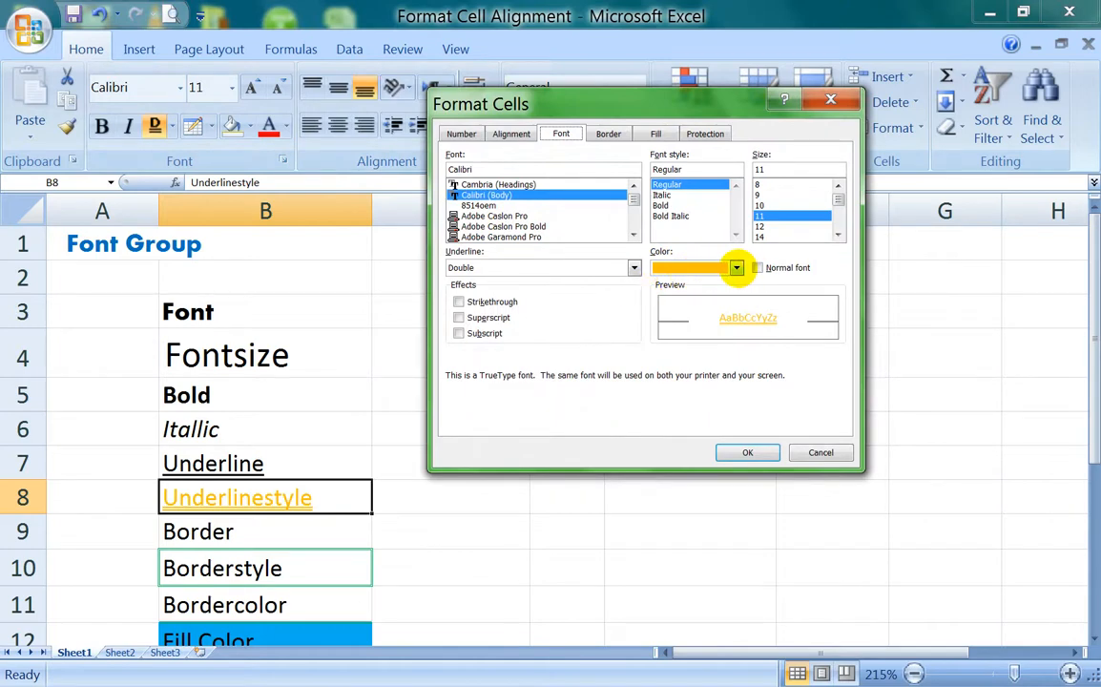
{"action": "left_click", "coordinate": [737, 267]}
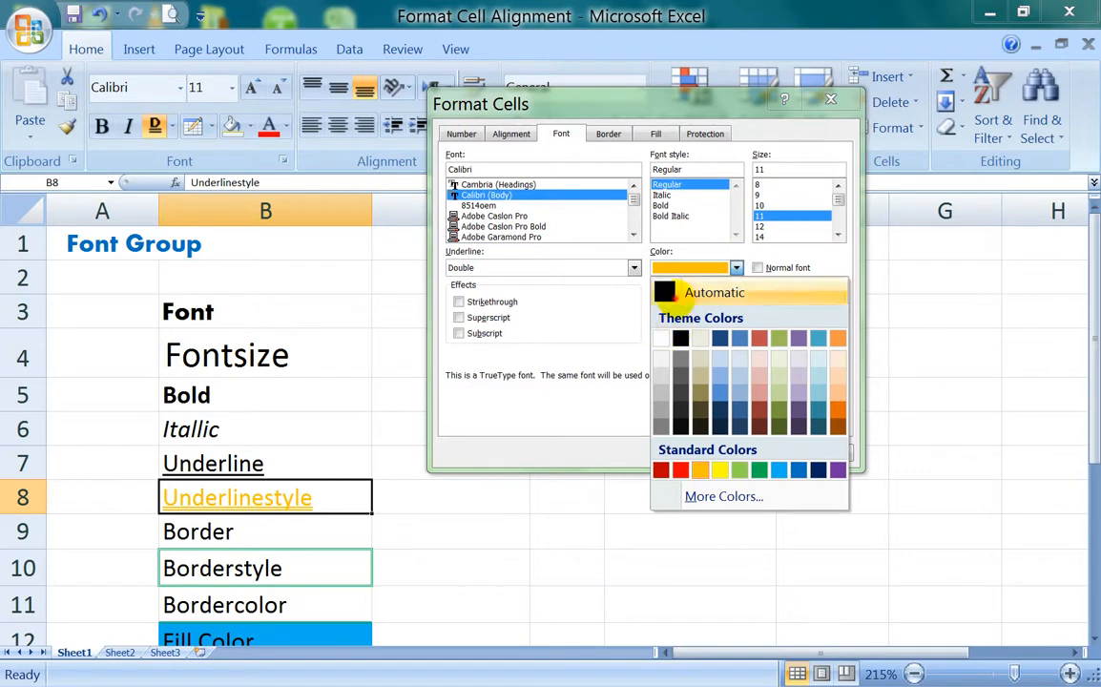
{"action": "left_click", "coordinate": [687, 292]}
{"action": "left_click", "coordinate": [754, 450]}
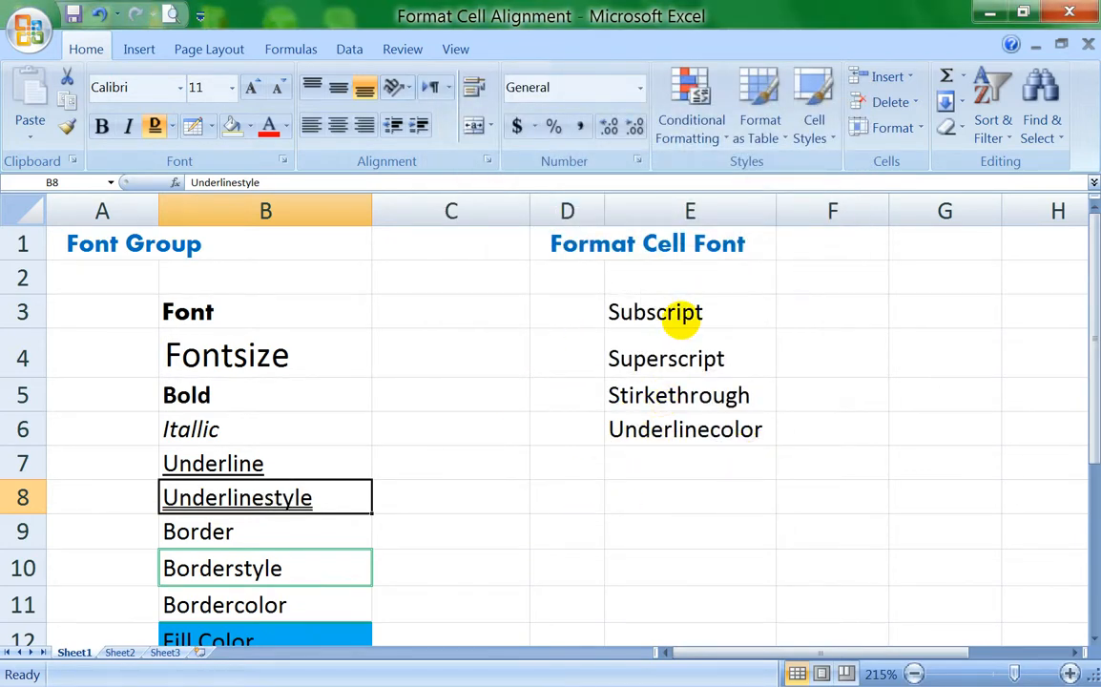
{"action": "key", "text": "ctrl+z"}
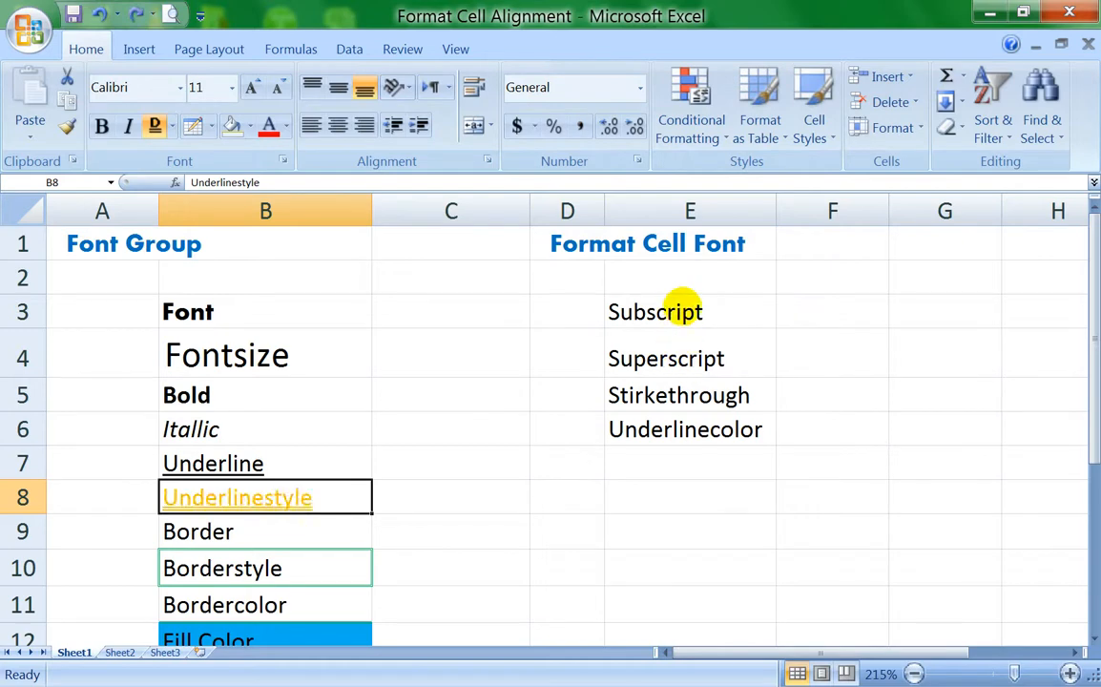
Step: Enter the text H2O in cell F3 beside the "Subscript" label
{"action": "left_click", "coordinate": [622, 310]}
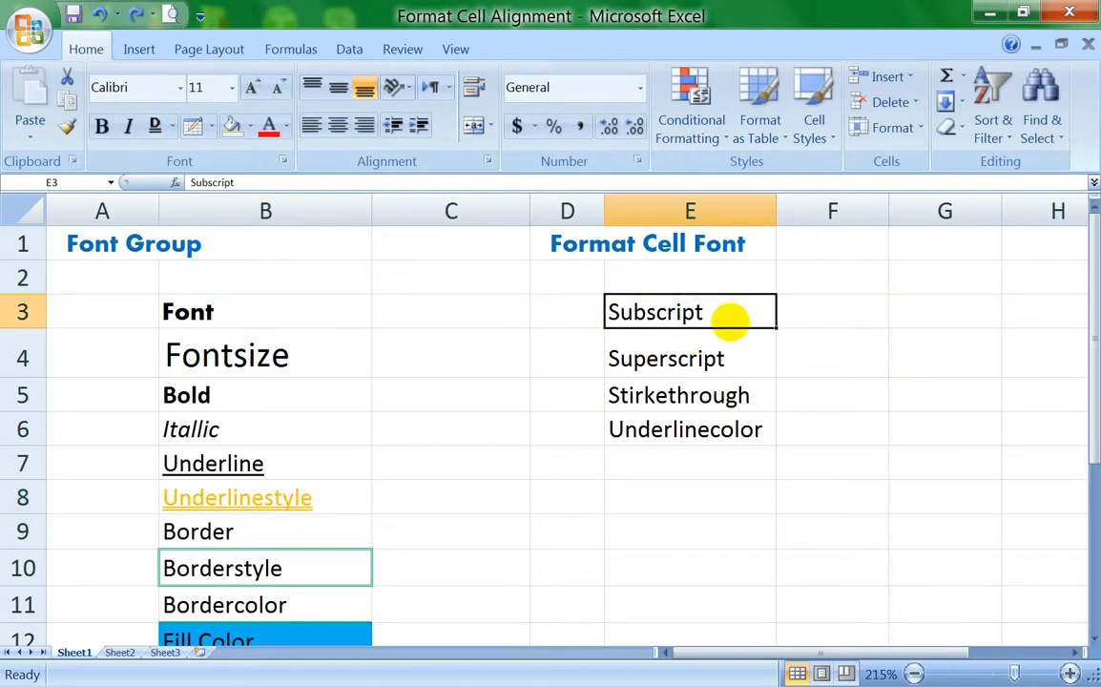
{"action": "left_click", "coordinate": [833, 296]}
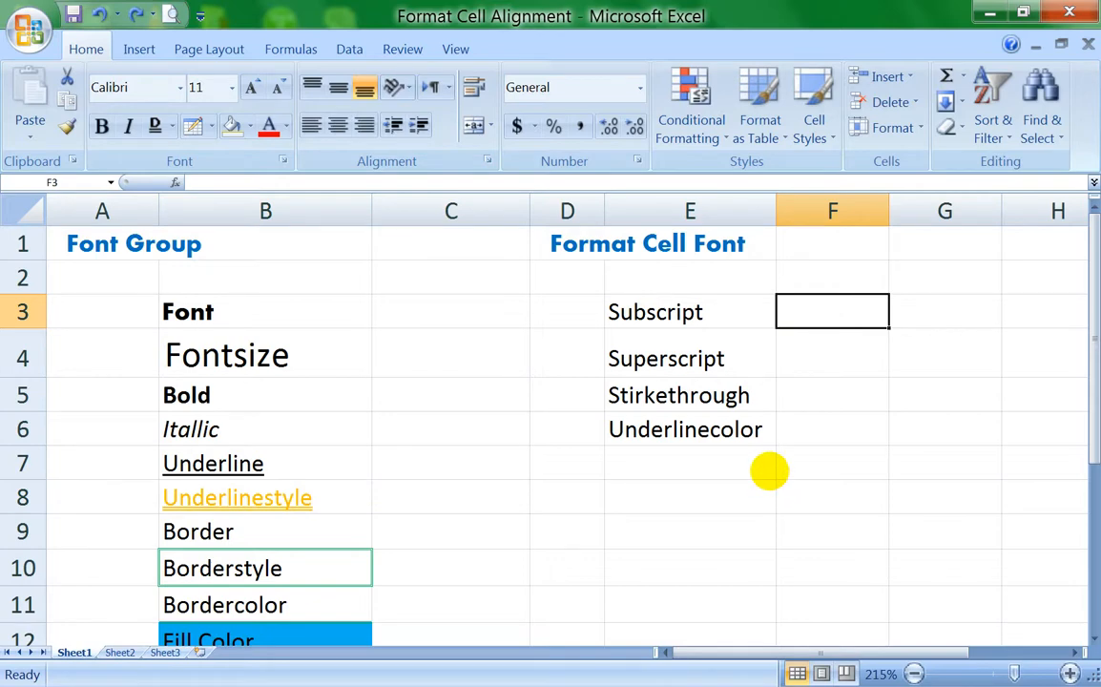
{"action": "type", "text": "H2O"}
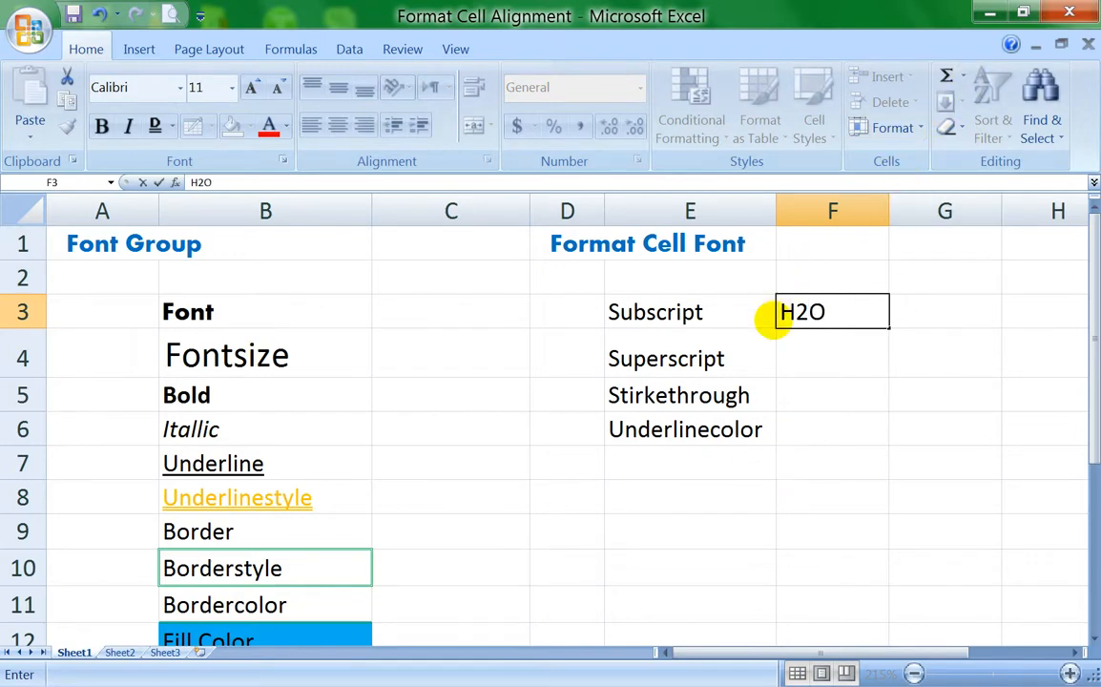
{"action": "mouse_move", "coordinate": [803, 312]}
{"action": "left_mouse_down"}
{"action": "mouse_move", "coordinate": [792, 312]}
{"action": "mouse_move", "coordinate": [836, 312]}
{"action": "mouse_move", "coordinate": [802, 332]}
{"action": "mouse_move", "coordinate": [790, 326]}
{"action": "left_mouse_up"}
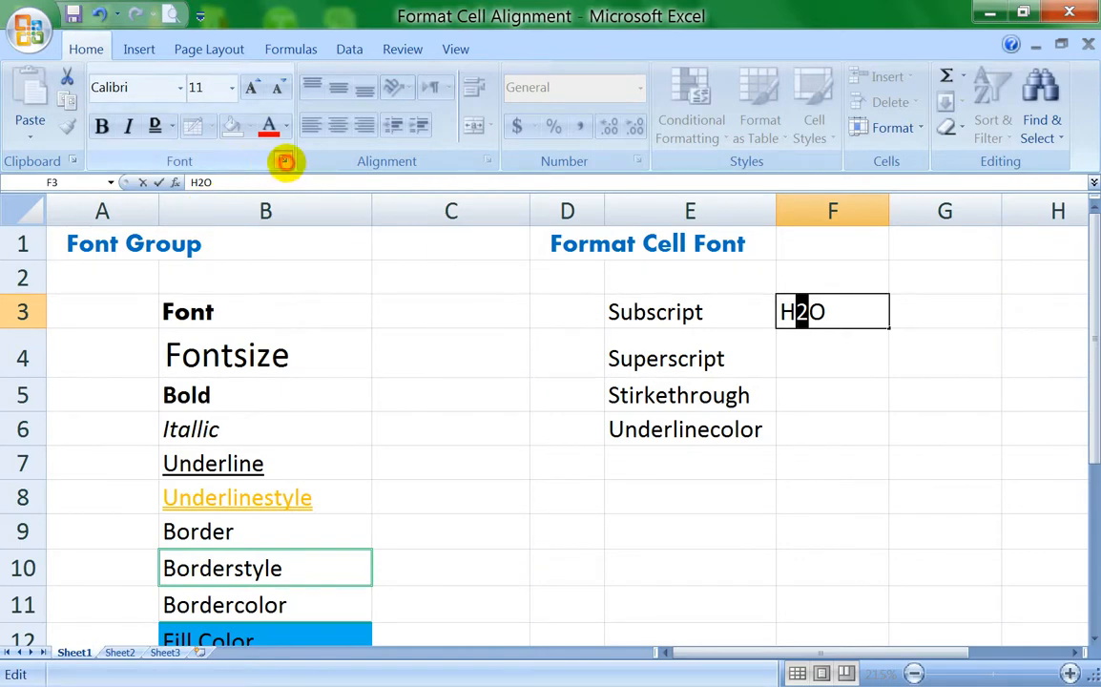
{"action": "left_click", "coordinate": [283, 160]}
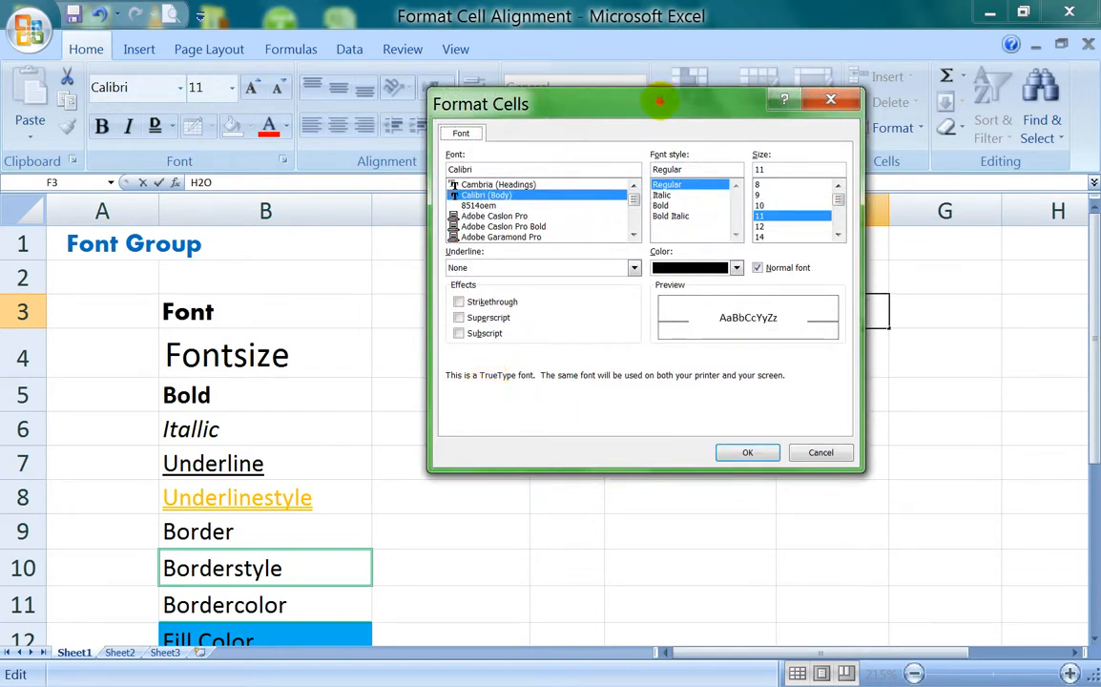
{"action": "left_click_drag", "start_coordinate": [660, 100], "coordinate": [395, 106]}
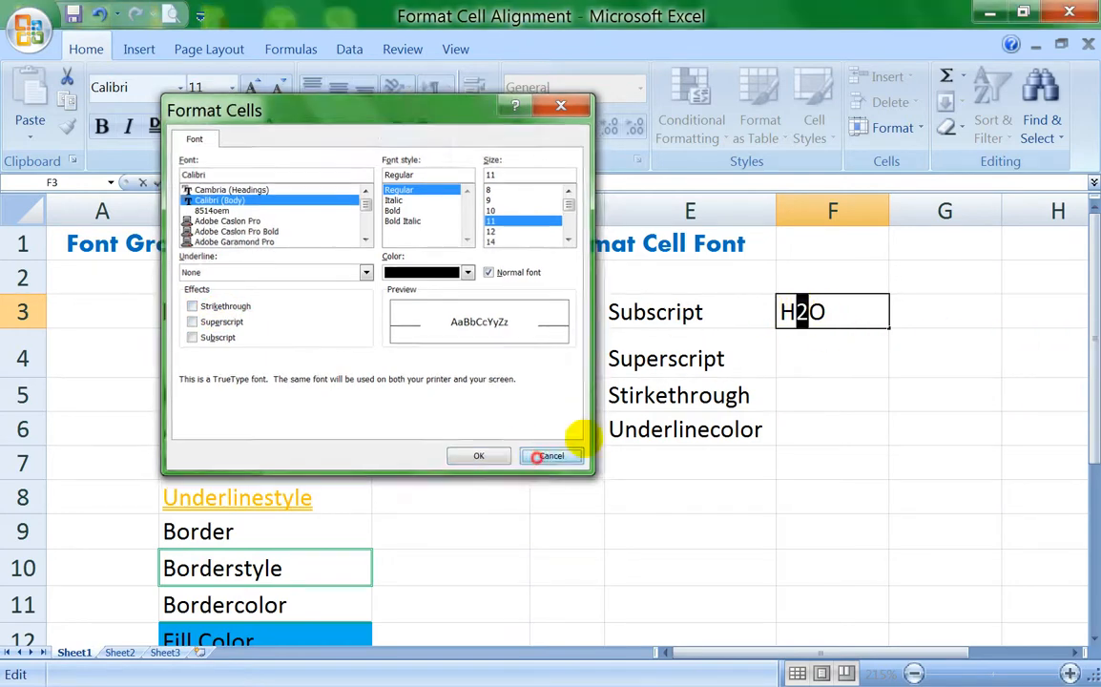
{"action": "left_click", "coordinate": [555, 457]}
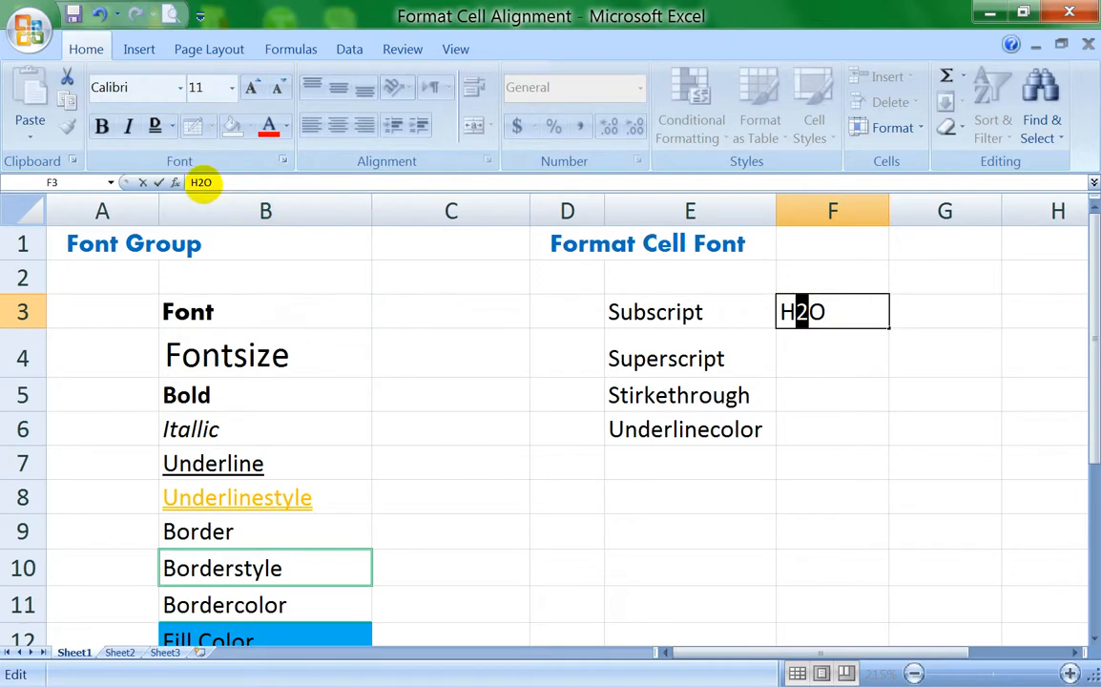
Step: Format only the 2 of H2O in cell F3 as subscript and commit the entry
{"action": "left_click_drag", "start_coordinate": [205, 182], "coordinate": [197, 183]}
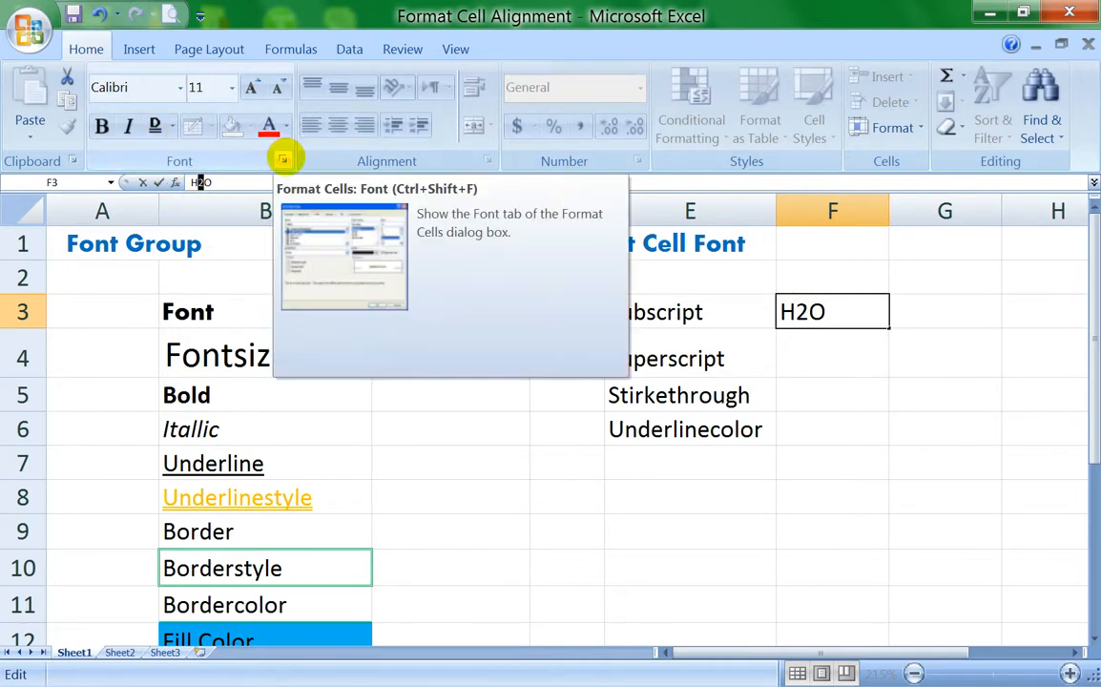
{"action": "left_click", "coordinate": [283, 159]}
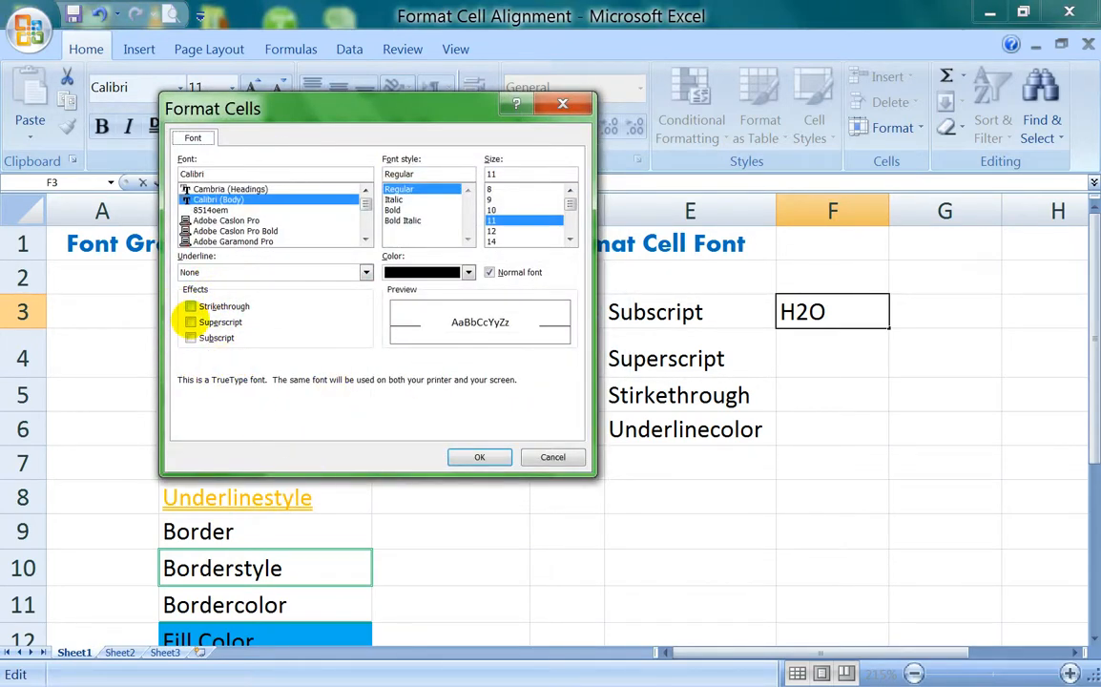
{"action": "left_click", "coordinate": [189, 338]}
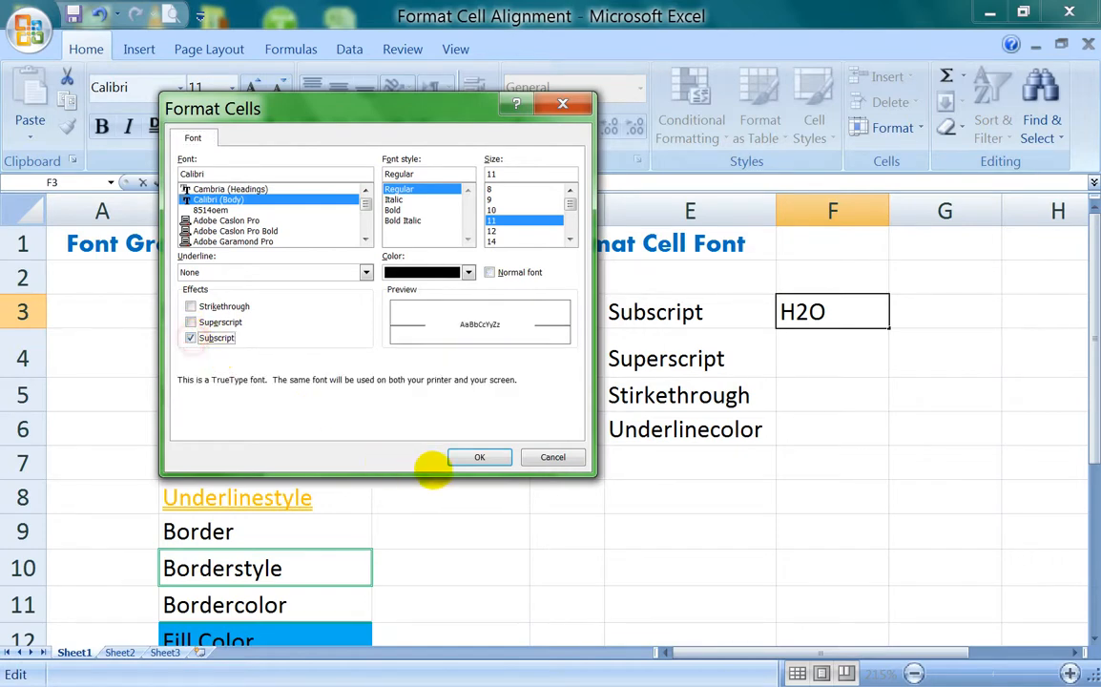
{"action": "left_click", "coordinate": [468, 457]}
{"action": "left_click", "coordinate": [850, 353]}
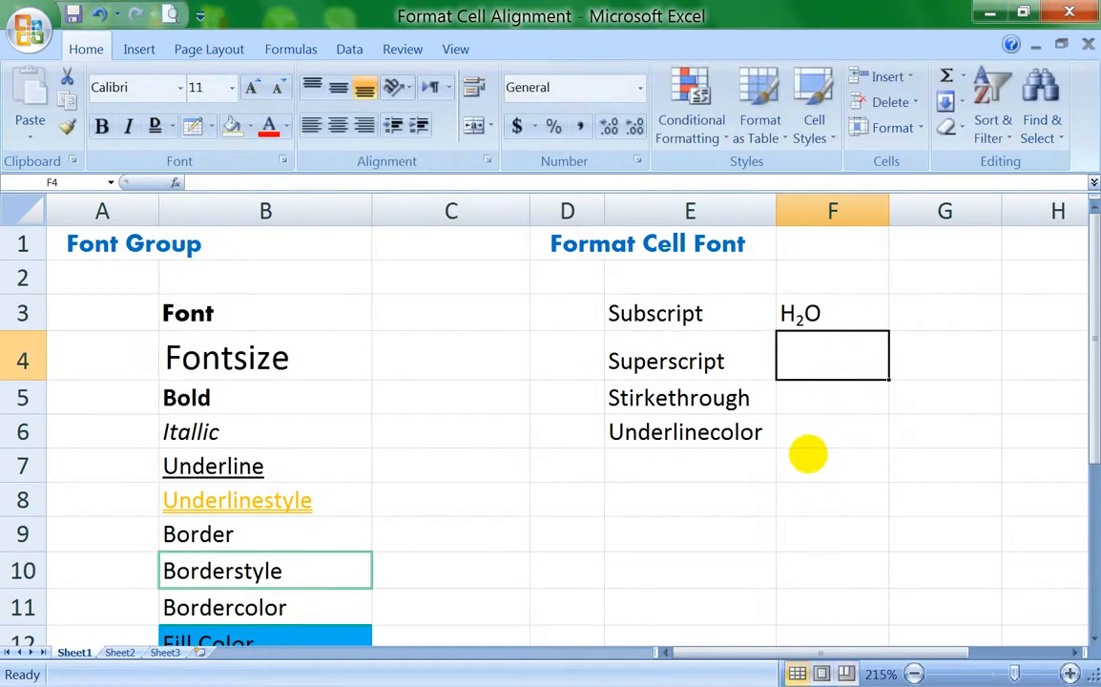
Step: Enter a2+b2 in cell F4 beside the "Superscript" label and format the 2 after the a as superscript
{"action": "type", "text": "a2"}
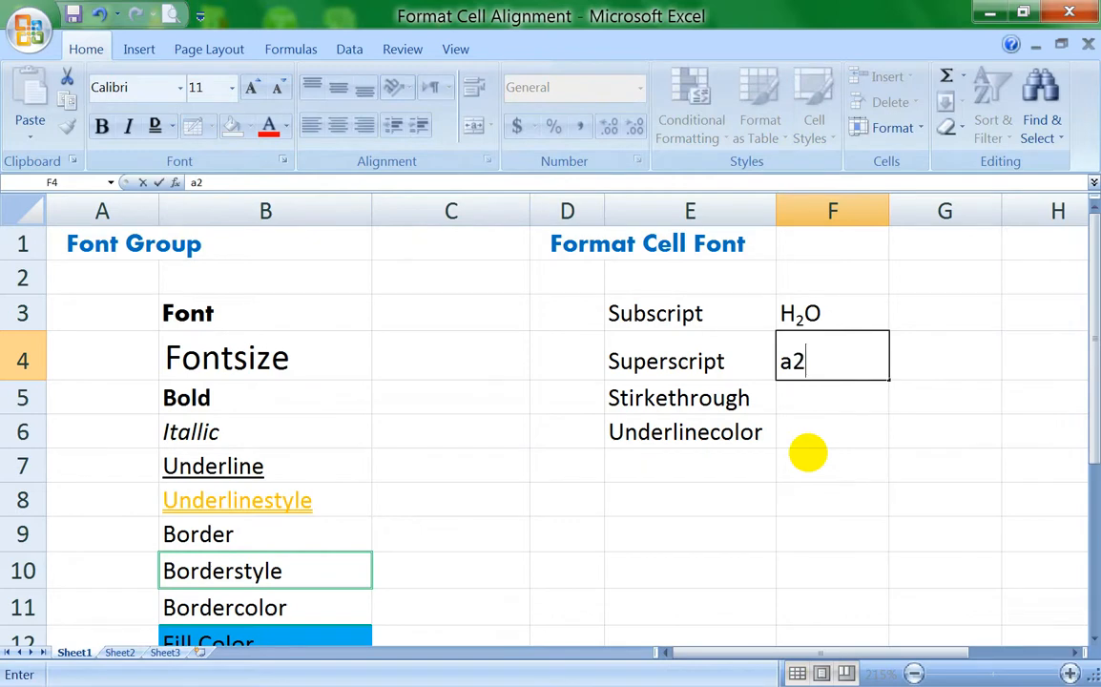
{"action": "type", "text": "+b2"}
{"action": "left_click_drag", "start_coordinate": [807, 361], "coordinate": [792, 360]}
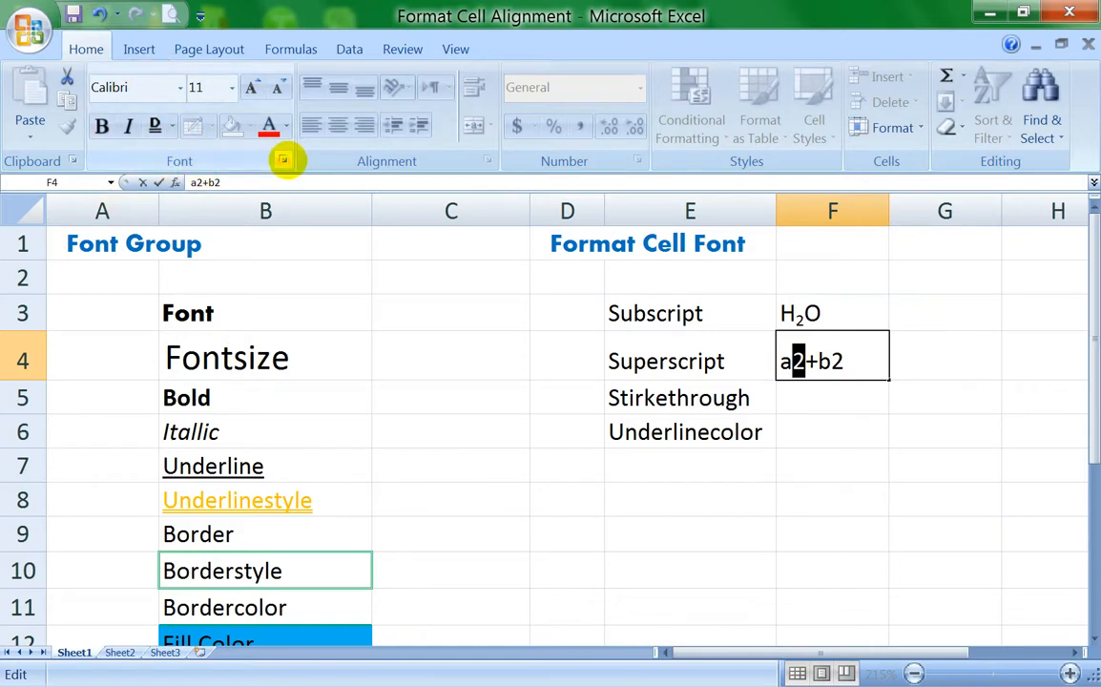
{"action": "left_click", "coordinate": [283, 160]}
{"action": "left_click", "coordinate": [216, 323]}
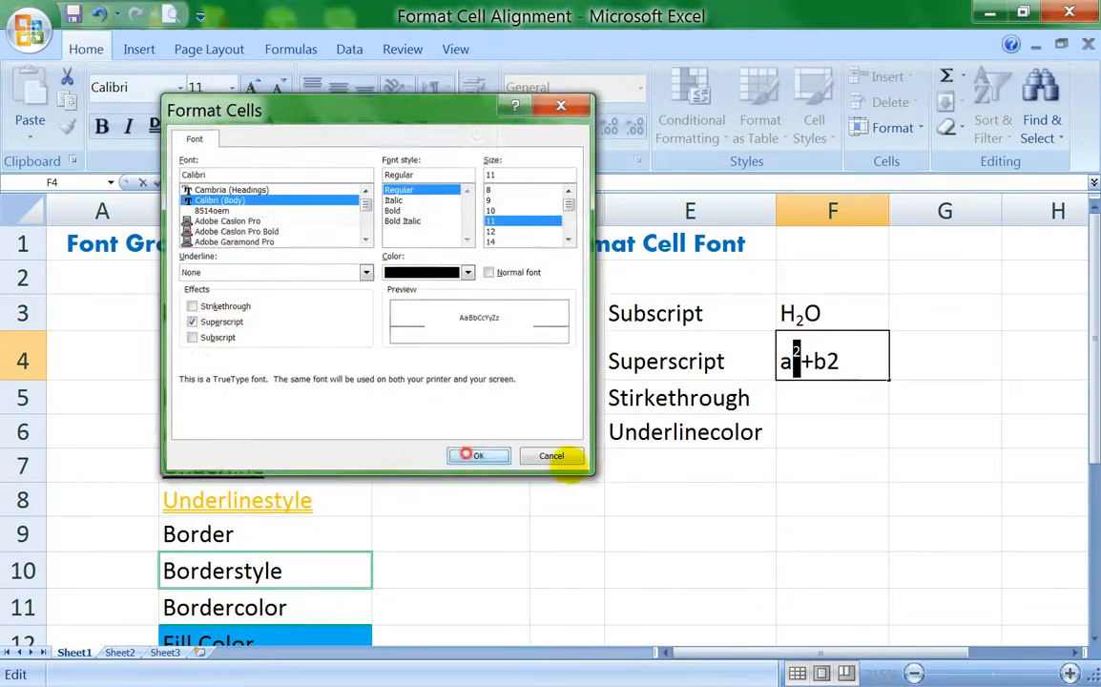
{"action": "key", "text": "Return"}
Step: Format the 2 after the b in cell F4 as superscript and commit the entry
{"action": "left_click_drag", "start_coordinate": [848, 360], "coordinate": [825, 362]}
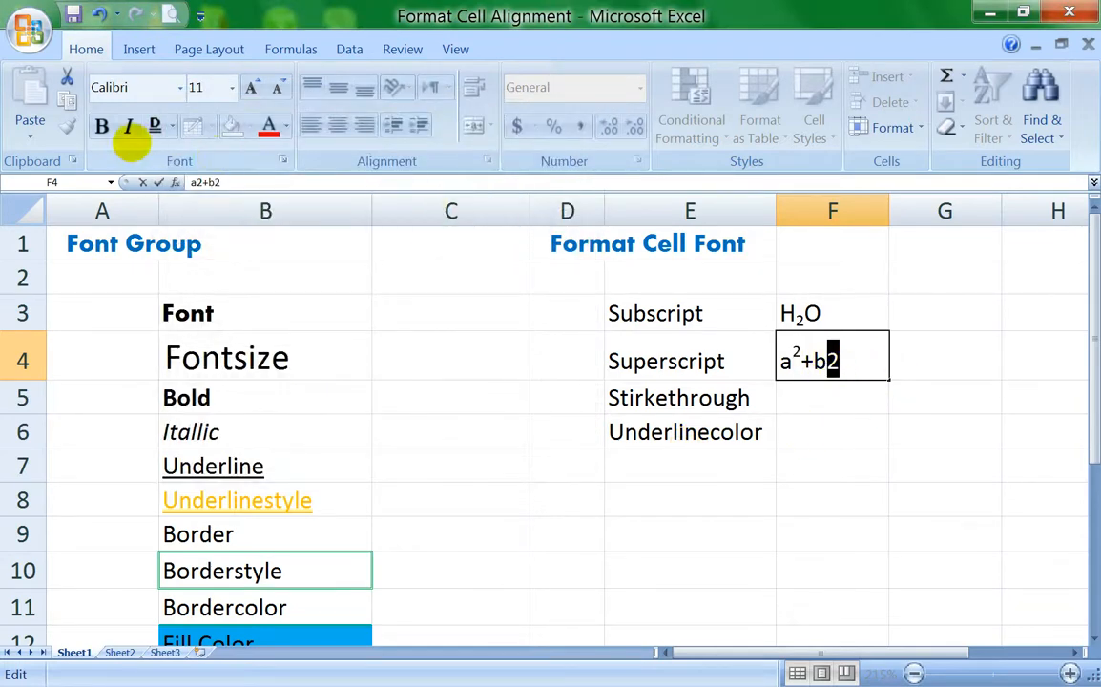
{"action": "left_click", "coordinate": [285, 161]}
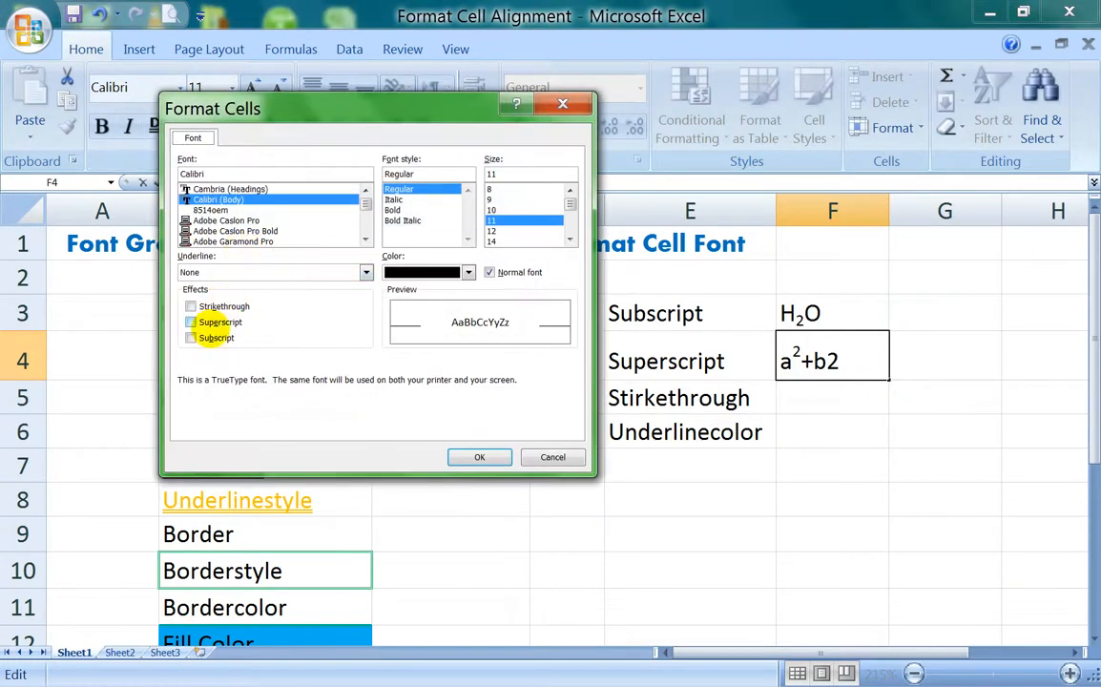
{"action": "left_click", "coordinate": [191, 323]}
{"action": "left_click", "coordinate": [498, 458]}
{"action": "left_click", "coordinate": [827, 394]}
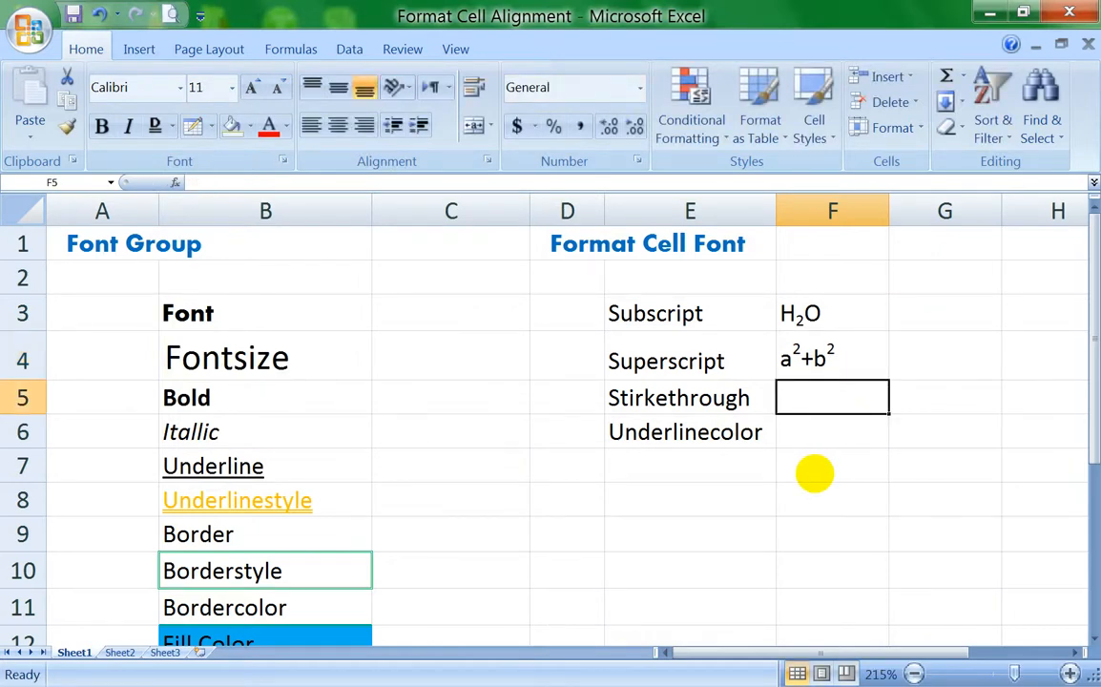
Step: Enter the text sfdsf in cell F5 beside the "Stirkethrough" label and format the cell with strikethrough
{"action": "type", "text": "sfdsf"}
{"action": "left_click", "coordinate": [808, 498]}
{"action": "left_click", "coordinate": [826, 391]}
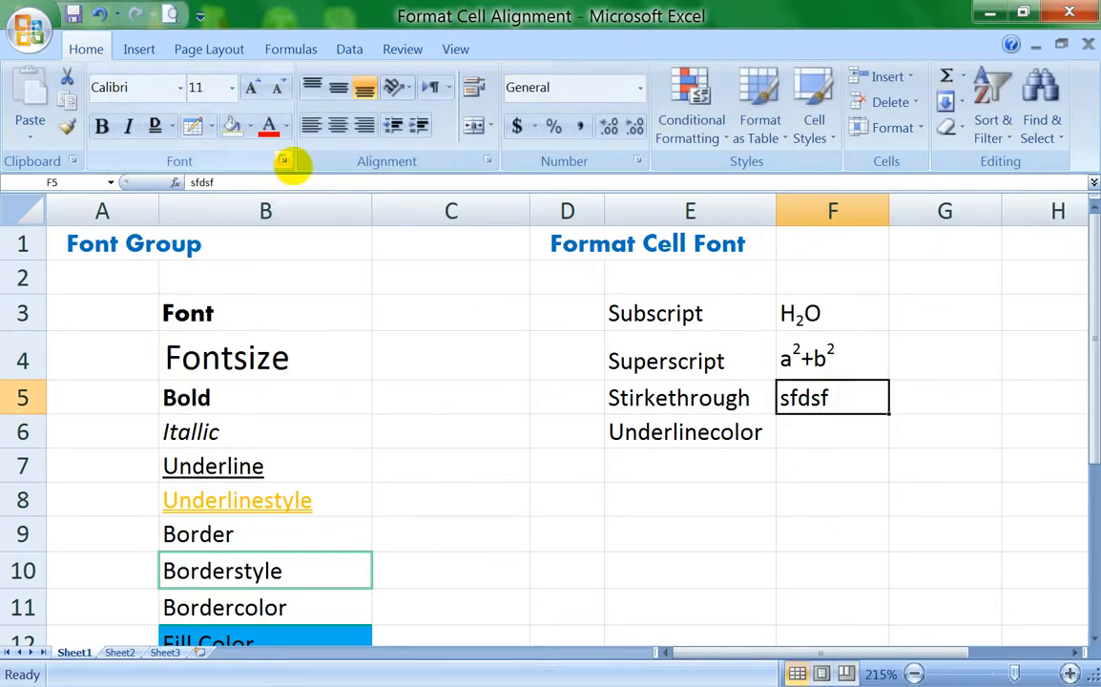
{"action": "left_click", "coordinate": [285, 161]}
{"action": "left_click", "coordinate": [212, 306]}
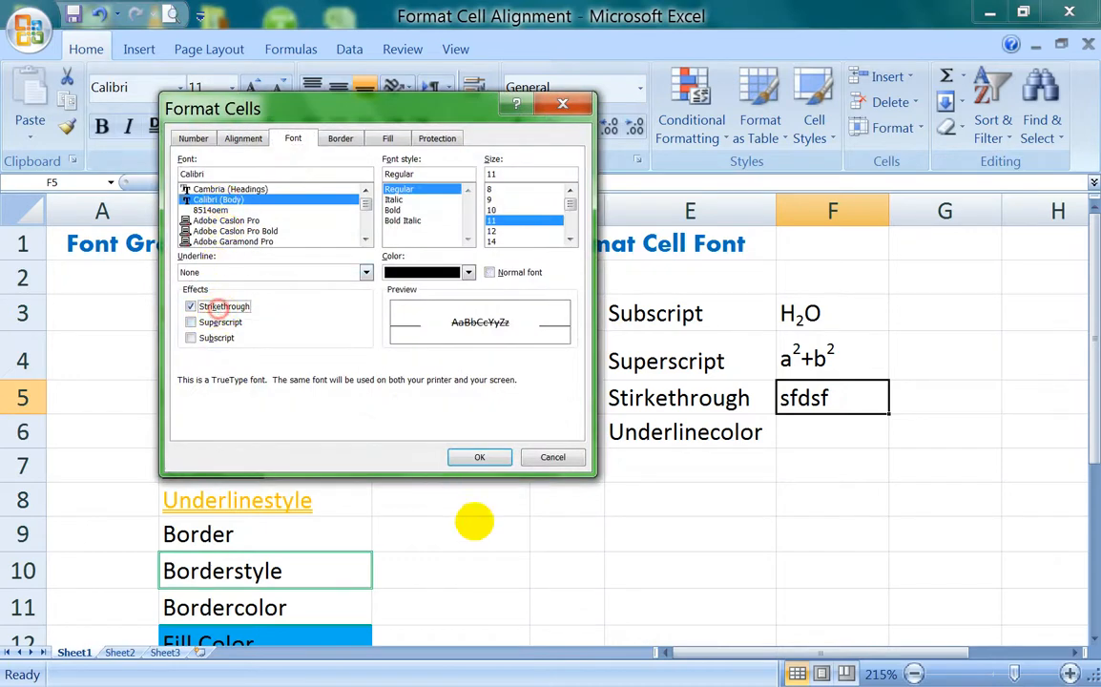
{"action": "left_click", "coordinate": [480, 457]}
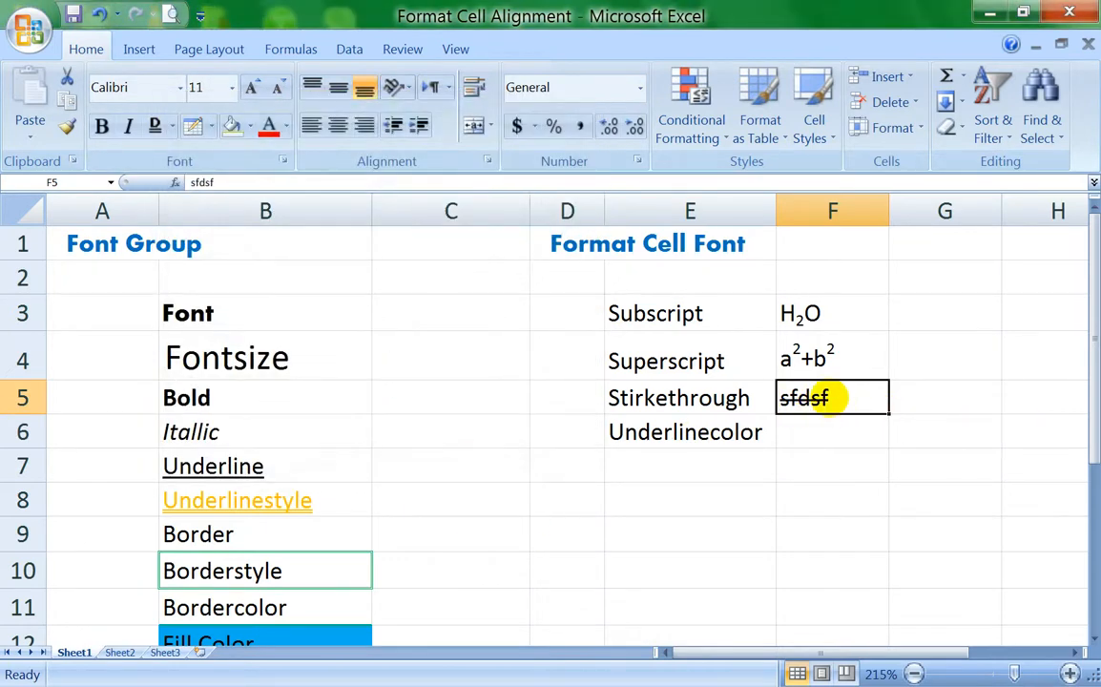
Step: Delete the "Underlinecolor" label from cell E6
{"action": "left_click", "coordinate": [665, 442]}
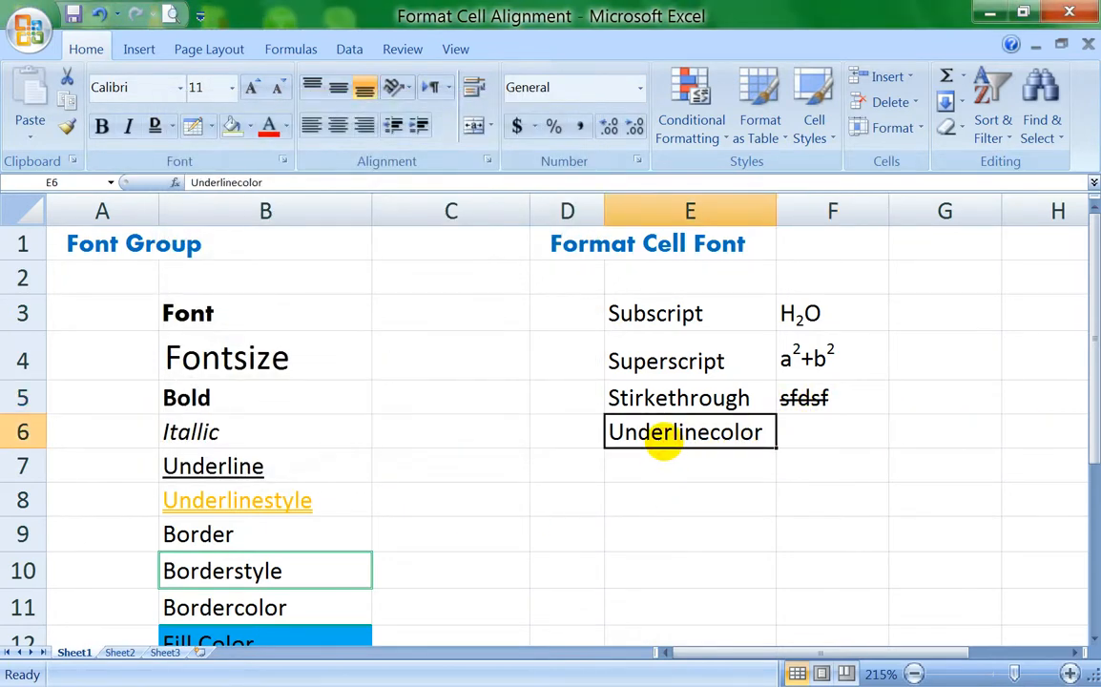
{"action": "key", "text": "Delete"}
{"action": "left_click", "coordinate": [423, 389]}
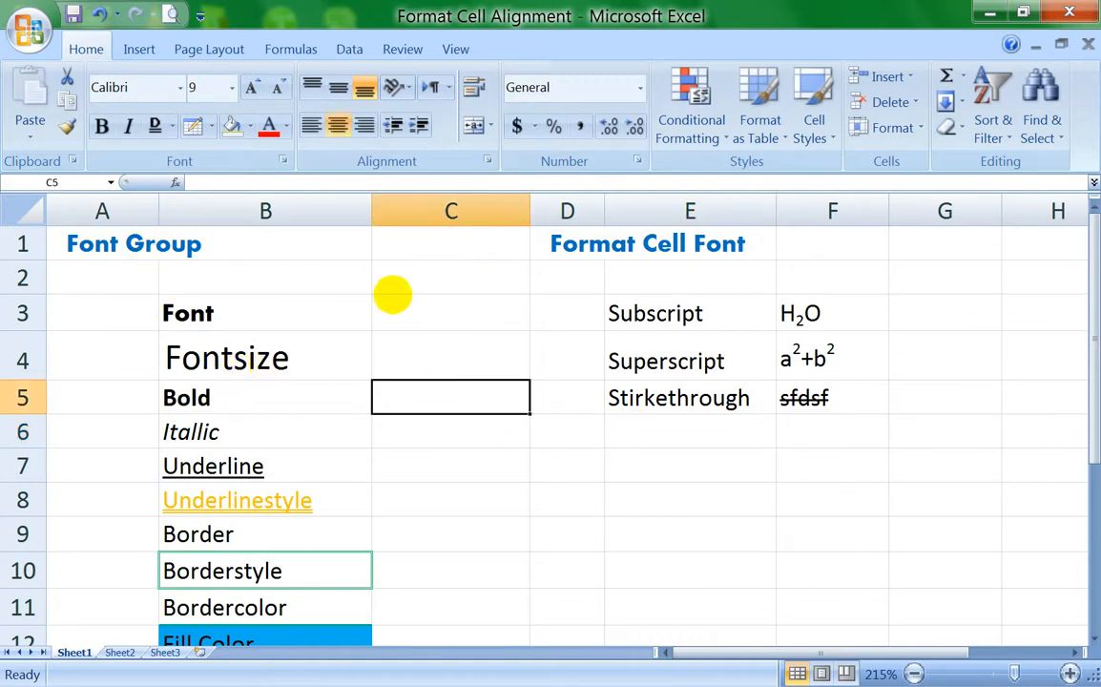
{"action": "left_click", "coordinate": [410, 250]}
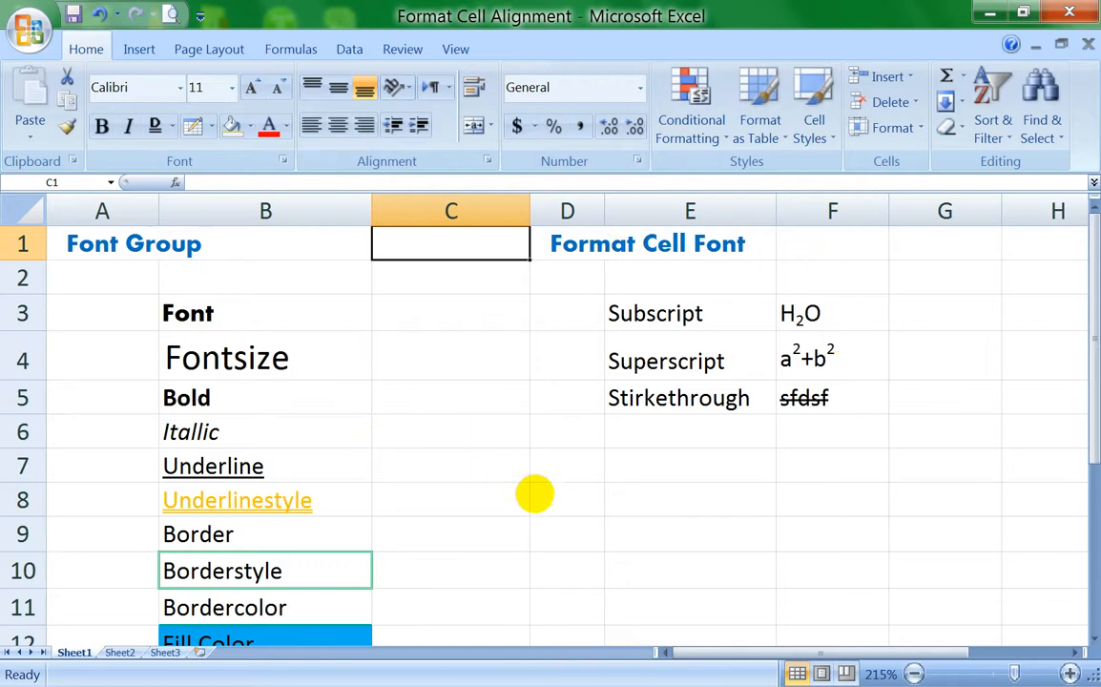
{"action": "left_click", "coordinate": [535, 494]}
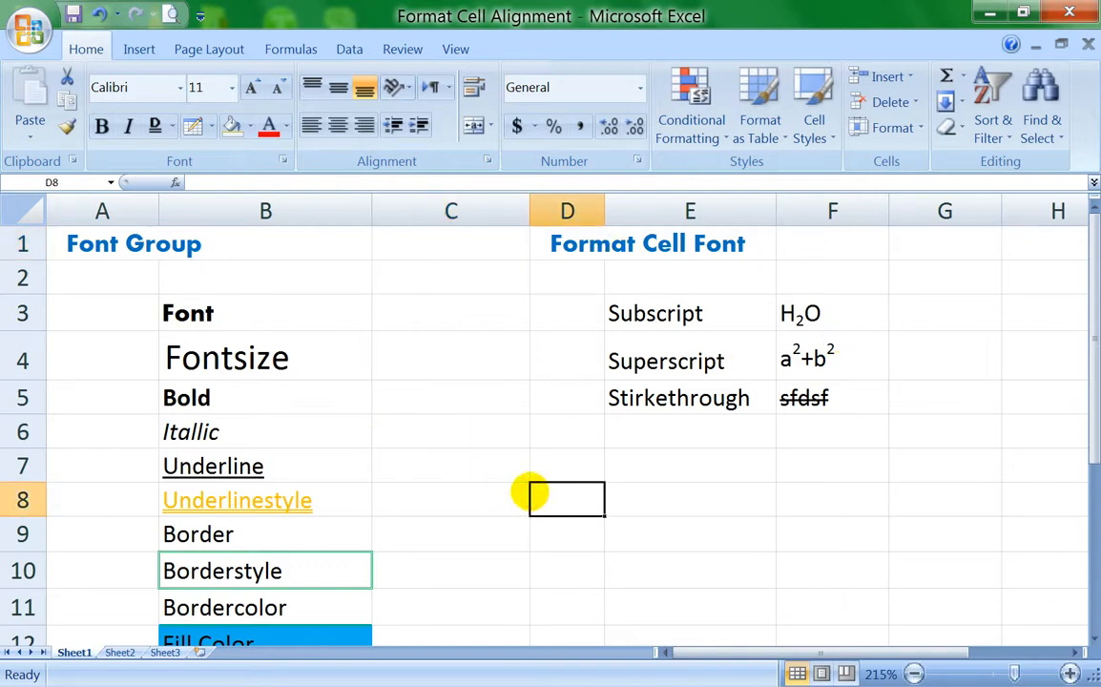